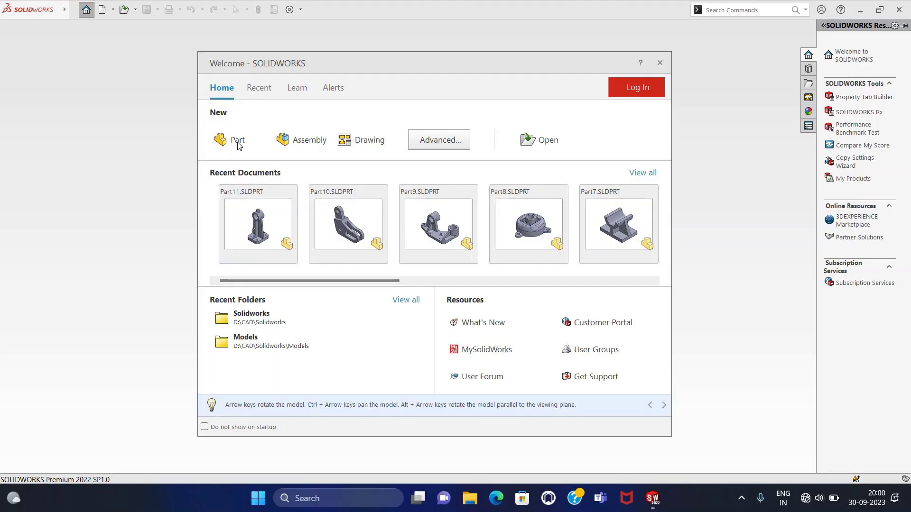
- Create a new Part document from the SOLIDWORKS Welcome dialog
{"action": "left_click", "coordinate": [226, 139]}
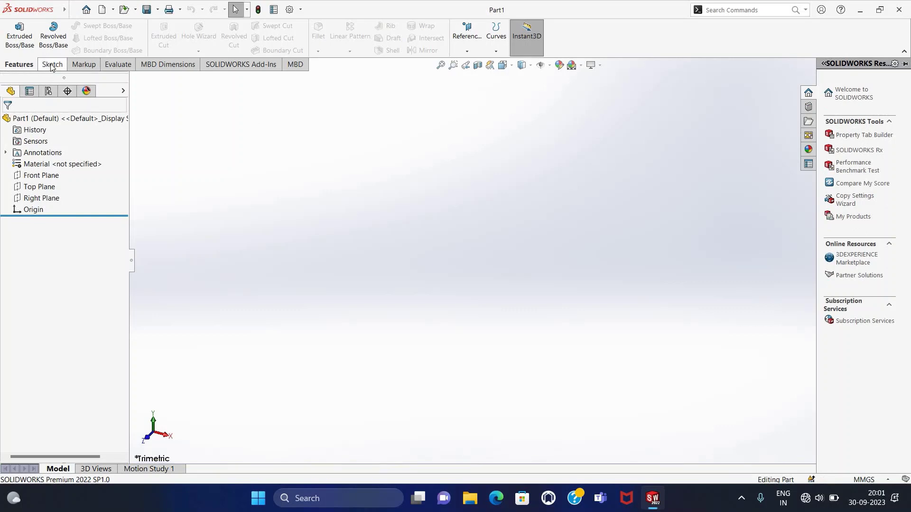
- Start a new sketch on the Top Plane
{"action": "left_click", "coordinate": [51, 64]}
{"action": "left_click", "coordinate": [17, 36]}
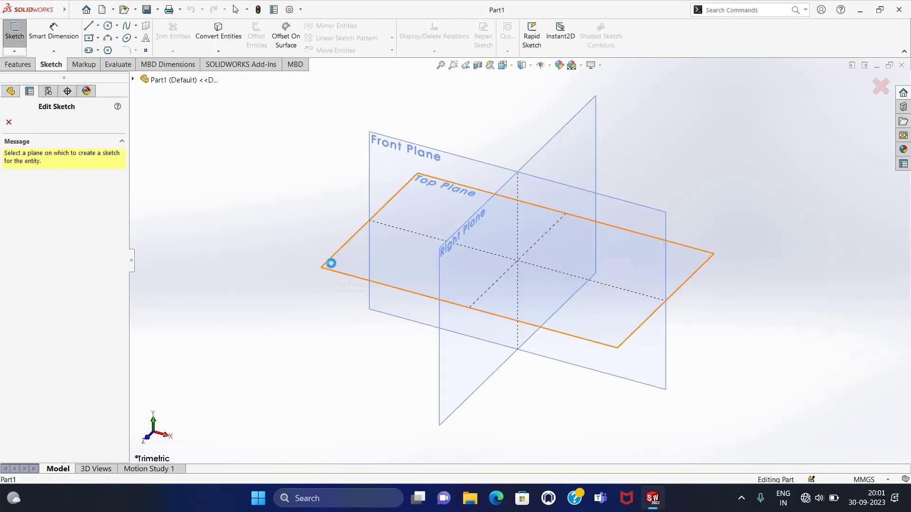
{"action": "left_click", "coordinate": [331, 262]}
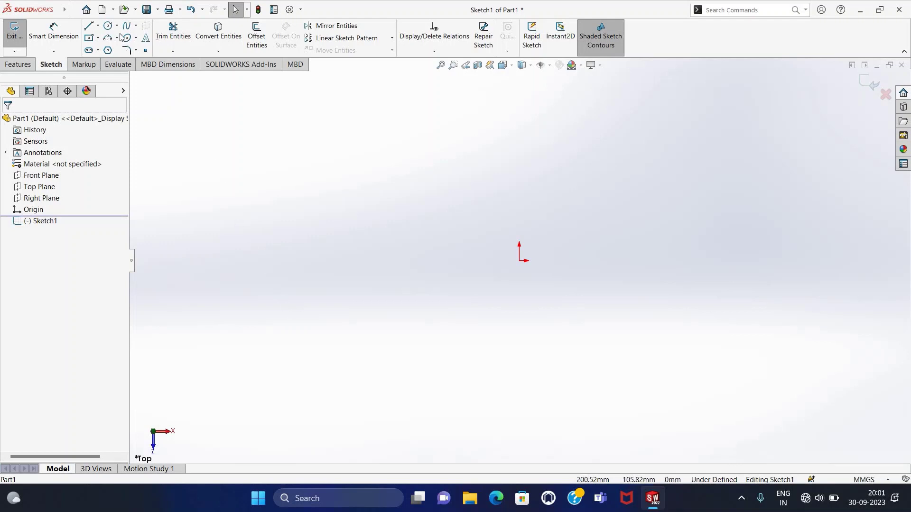
- Draw a closed six-line L-shaped outline starting and ending at the origin
{"action": "left_click", "coordinate": [89, 26]}
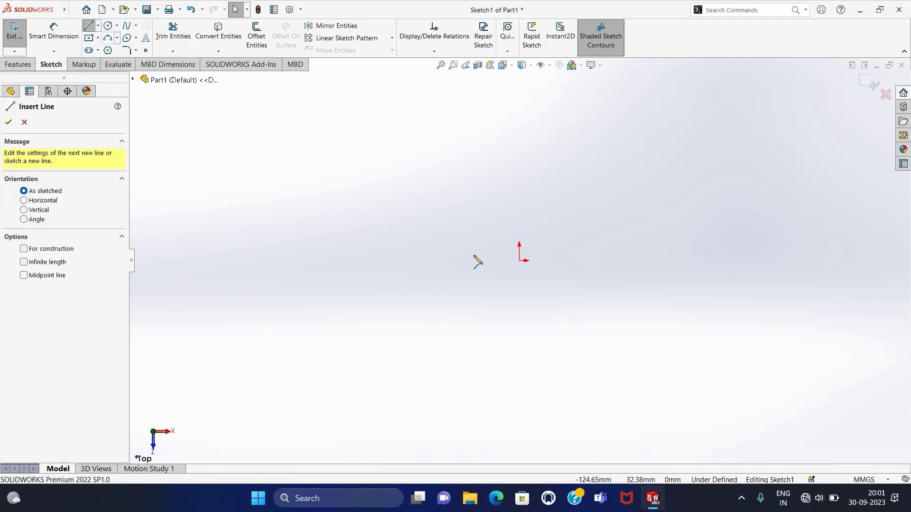
{"action": "left_click", "coordinate": [519, 261]}
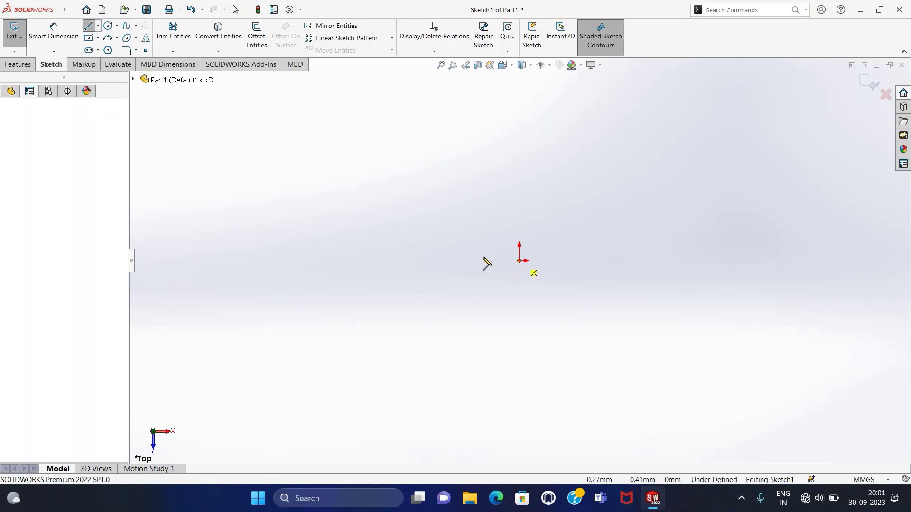
{"action": "left_click", "coordinate": [291, 261]}
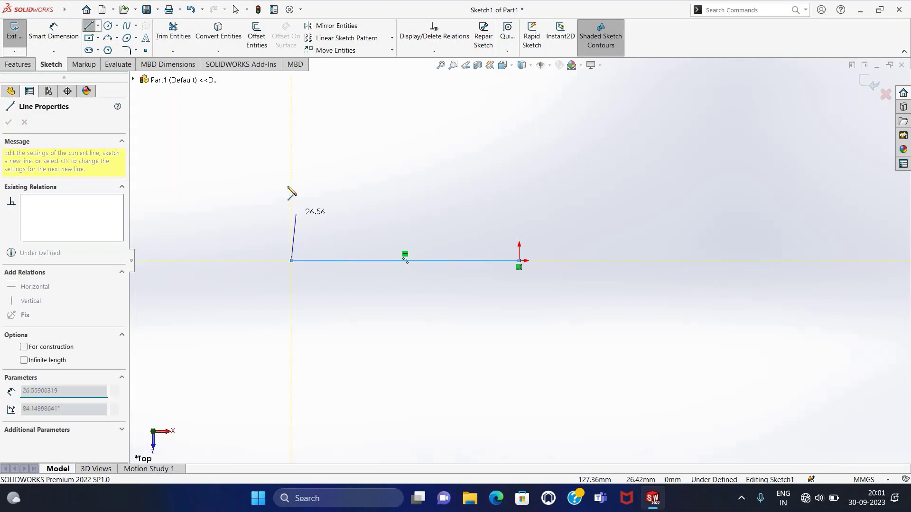
{"action": "left_click", "coordinate": [291, 160]}
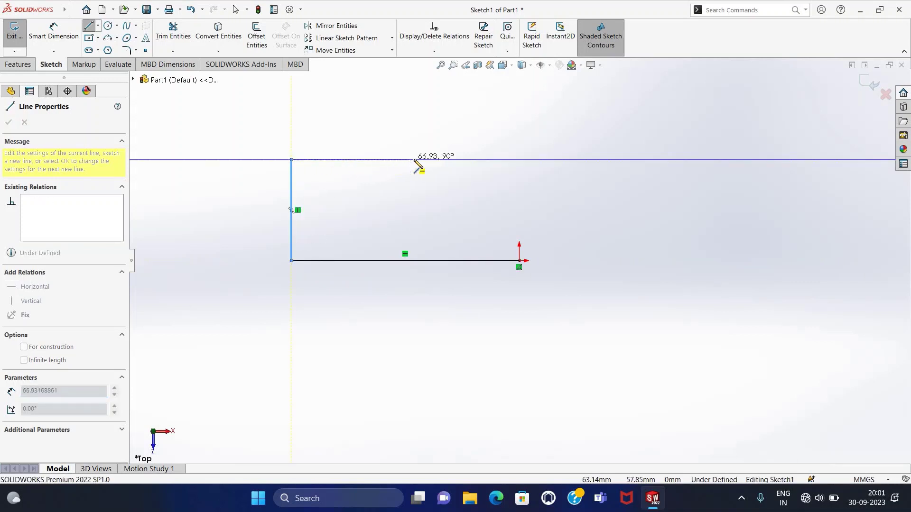
{"action": "left_click", "coordinate": [436, 161]}
{"action": "key", "text": "z"}
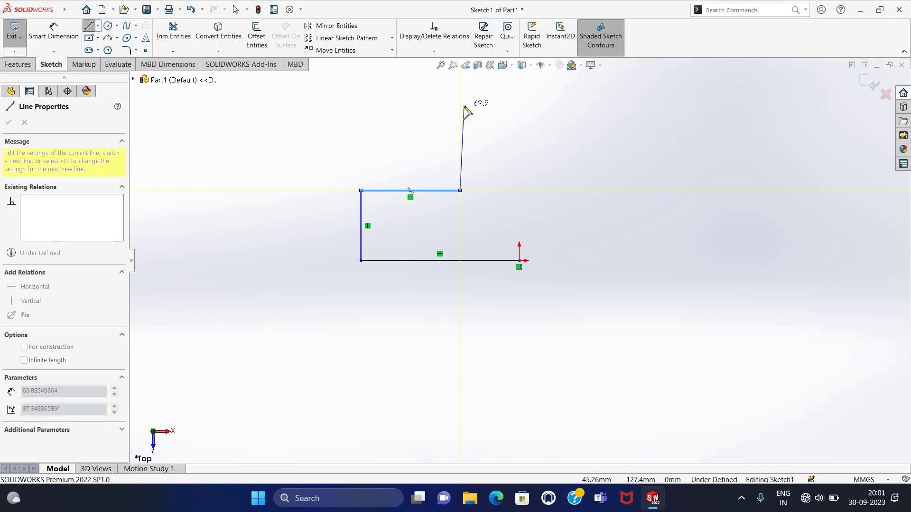
{"action": "left_click", "coordinate": [520, 105]}
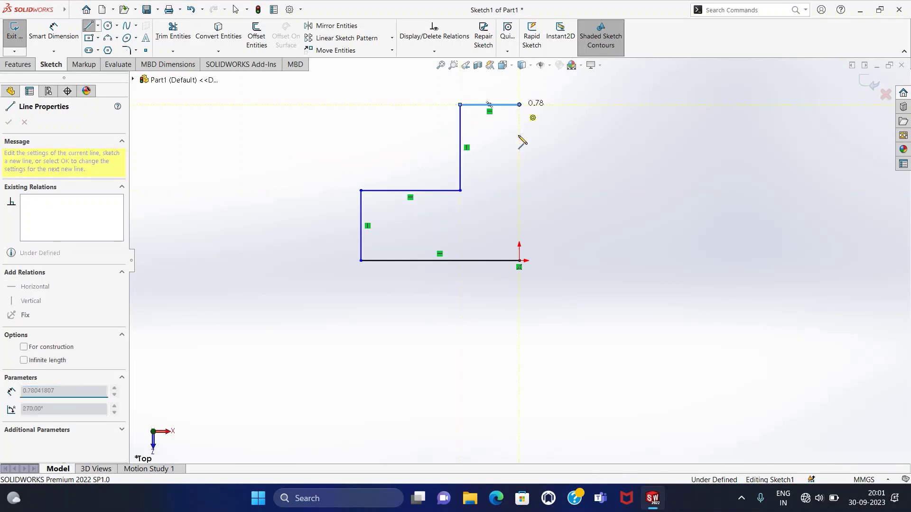
{"action": "left_click", "coordinate": [519, 260]}
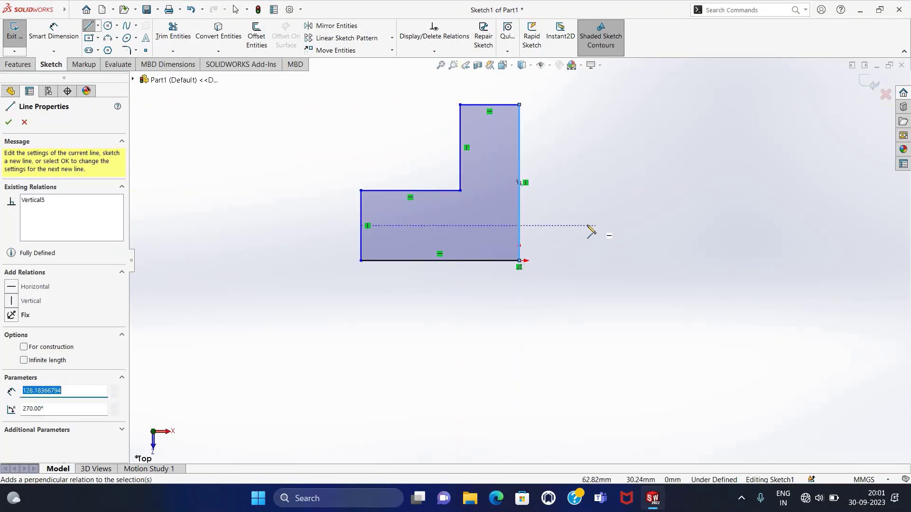
{"action": "key", "text": "Escape"}
{"action": "left_click", "coordinate": [72, 29]}
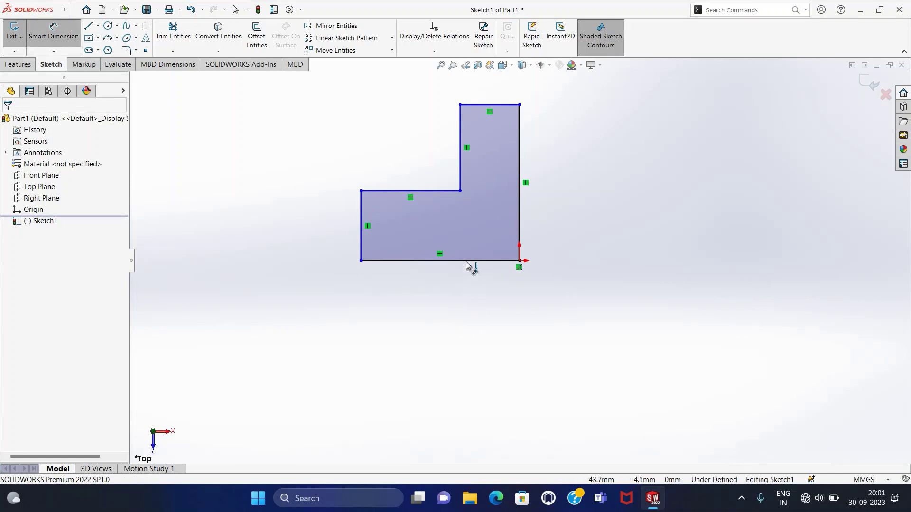
- Dimension the L-profile's bottom width to 200 and overall height to 213
{"action": "left_click", "coordinate": [468, 262]}
{"action": "left_click", "coordinate": [450, 304]}
{"action": "type", "text": "200"}
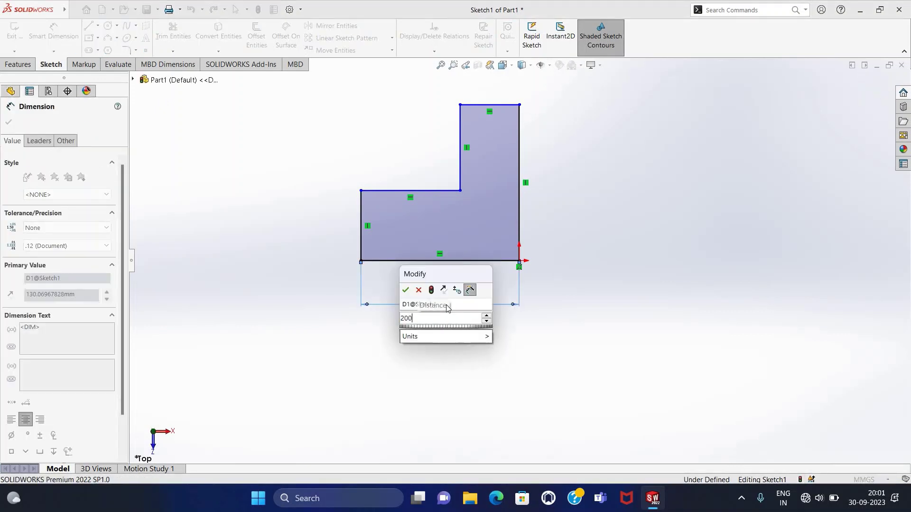
{"action": "key", "text": "Return"}
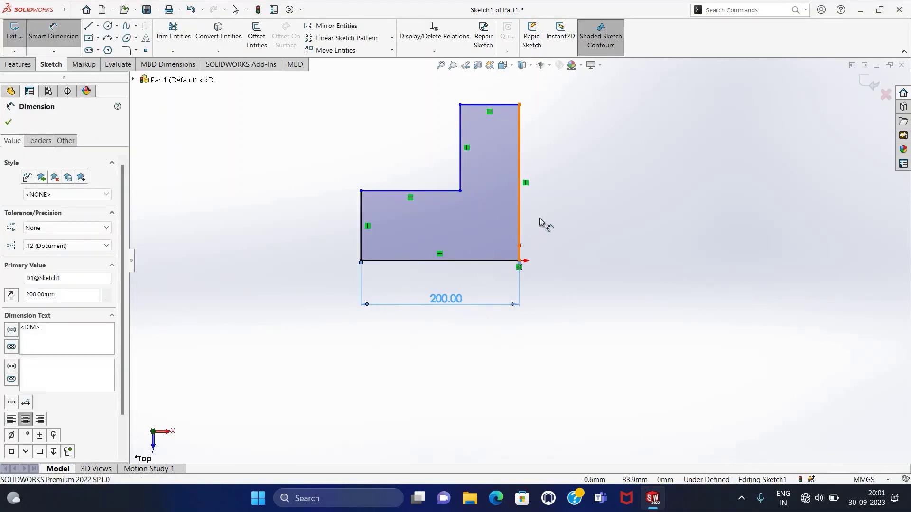
{"action": "left_click", "coordinate": [522, 223]}
{"action": "left_click", "coordinate": [561, 198]}
{"action": "type", "text": "213"}
{"action": "key", "text": "Return"}
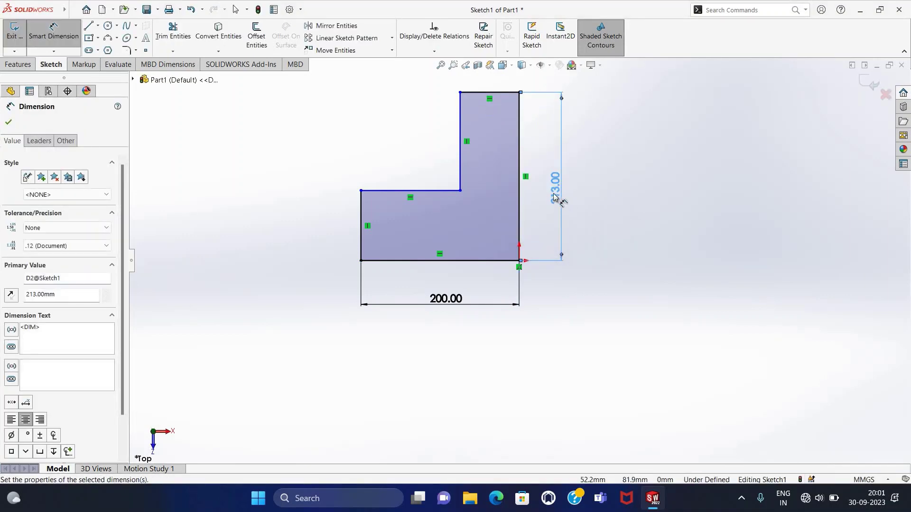
- Dimension the short left edge to 102 and the top width to 38
{"action": "left_click", "coordinate": [361, 228]}
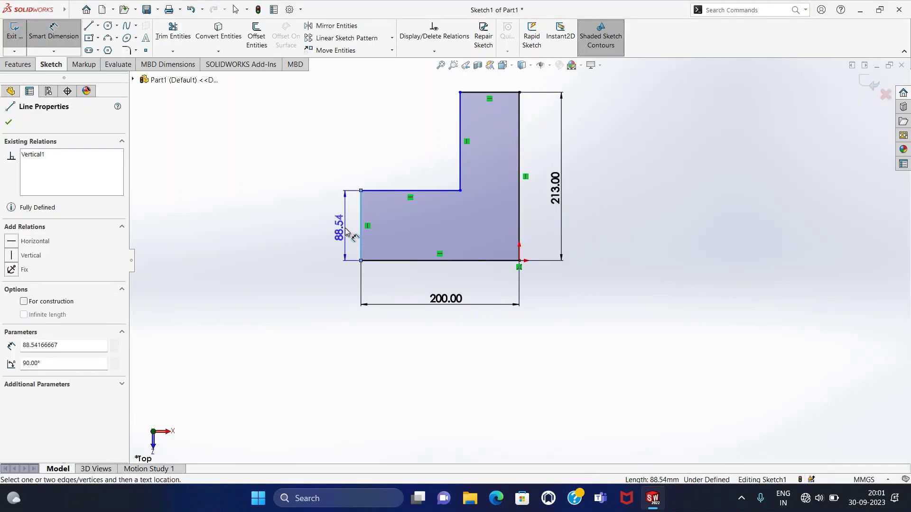
{"action": "left_click", "coordinate": [346, 230]}
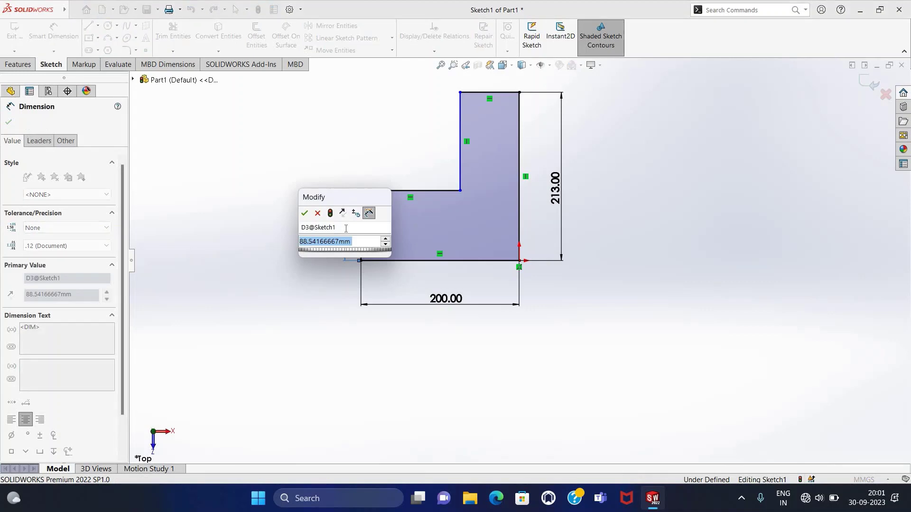
{"action": "type", "text": "102"}
{"action": "key", "text": "Return"}
{"action": "left_click", "coordinate": [486, 93]}
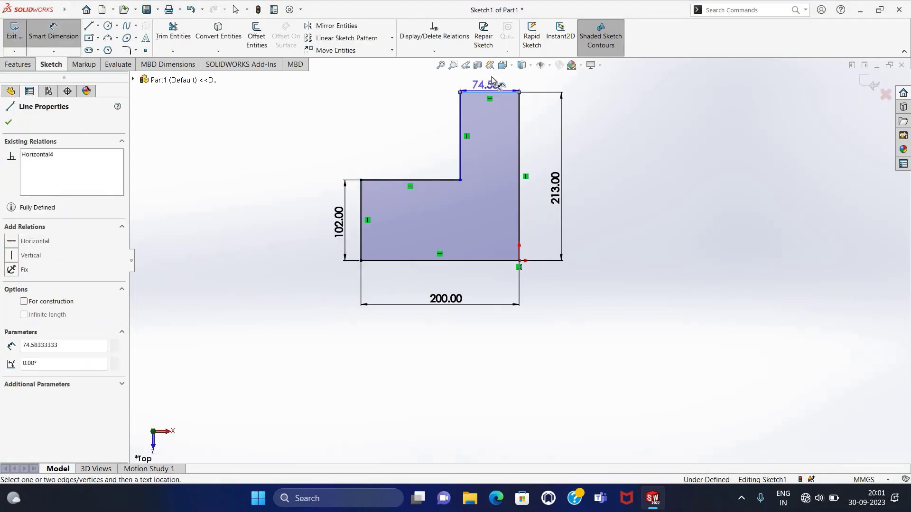
{"action": "left_click", "coordinate": [492, 77]}
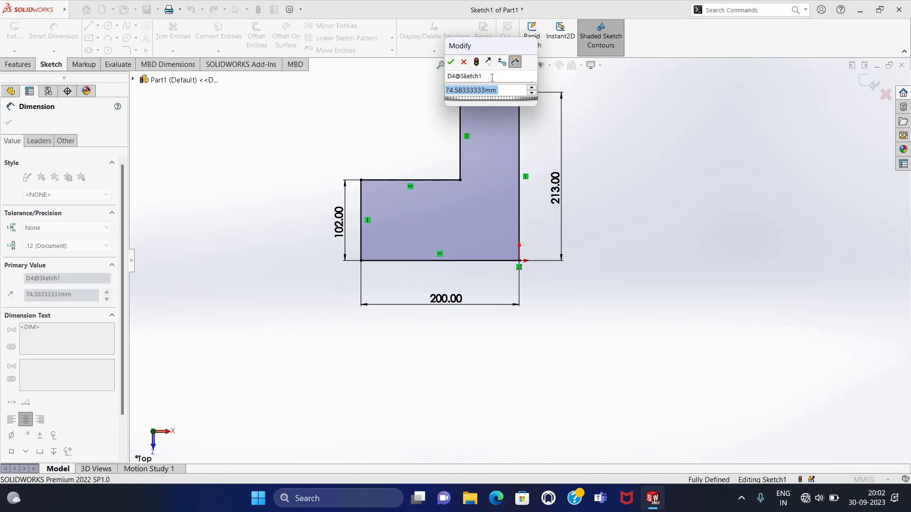
{"action": "type", "text": "38"}
{"action": "key", "text": "Return"}
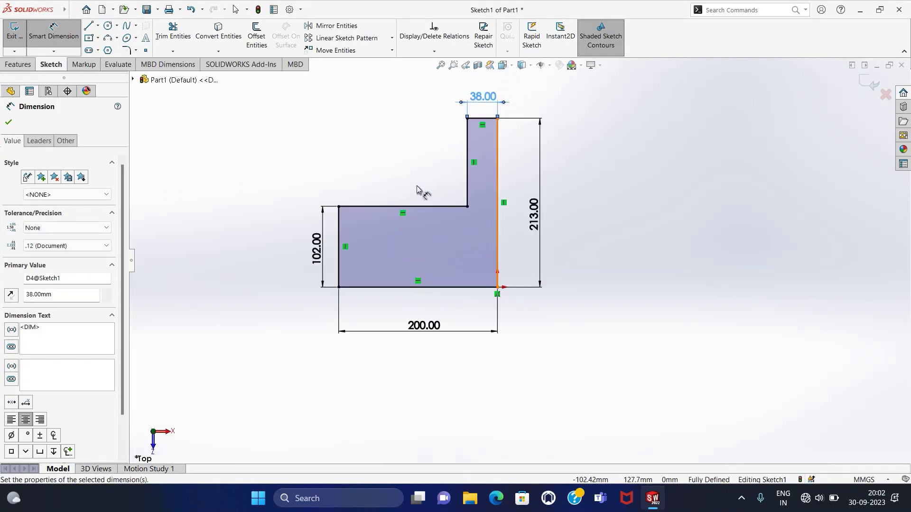
{"action": "scroll", "coordinate": [535, 232], "scroll_direction": "down", "scroll_amount": 2}
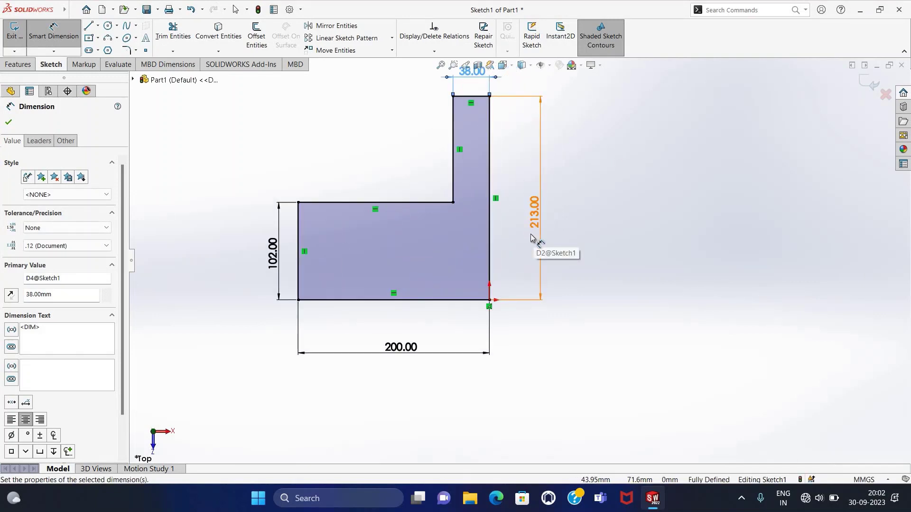
{"action": "key", "text": "Escape"}
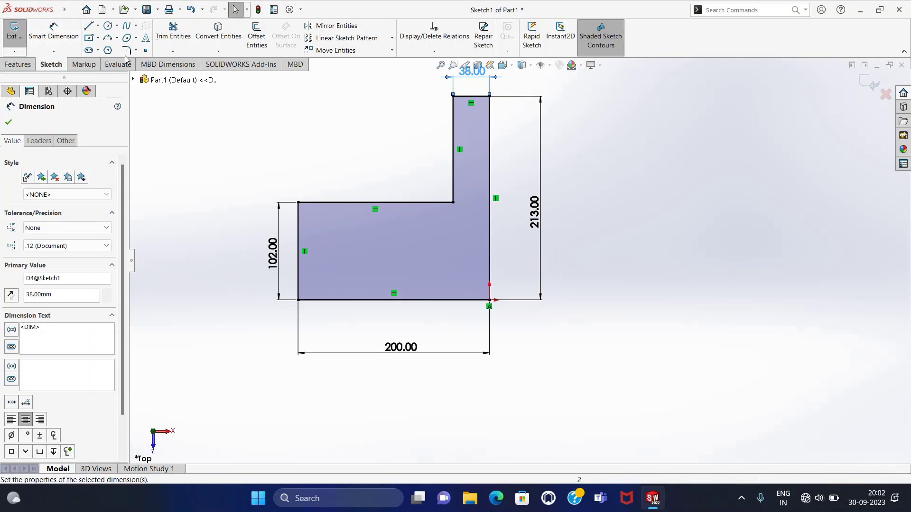
- Attempt tangent arcs at the inner corner, dismissing the endpoint warnings each time
{"action": "left_click", "coordinate": [116, 38]}
{"action": "left_click", "coordinate": [125, 63]}
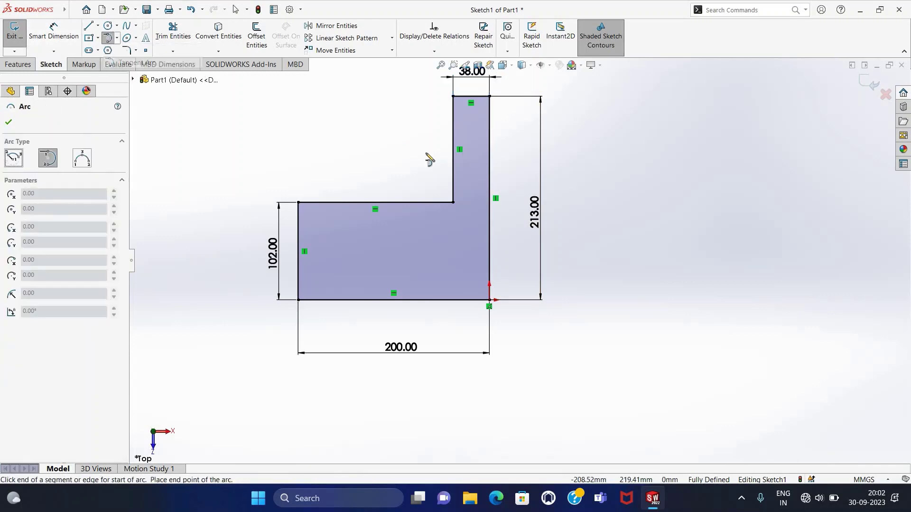
{"action": "left_click", "coordinate": [433, 189]}
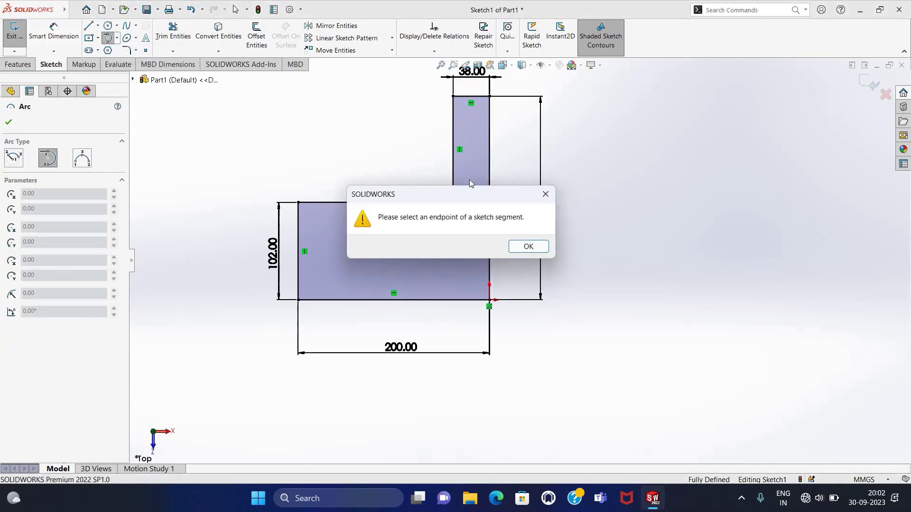
{"action": "left_click", "coordinate": [546, 196]}
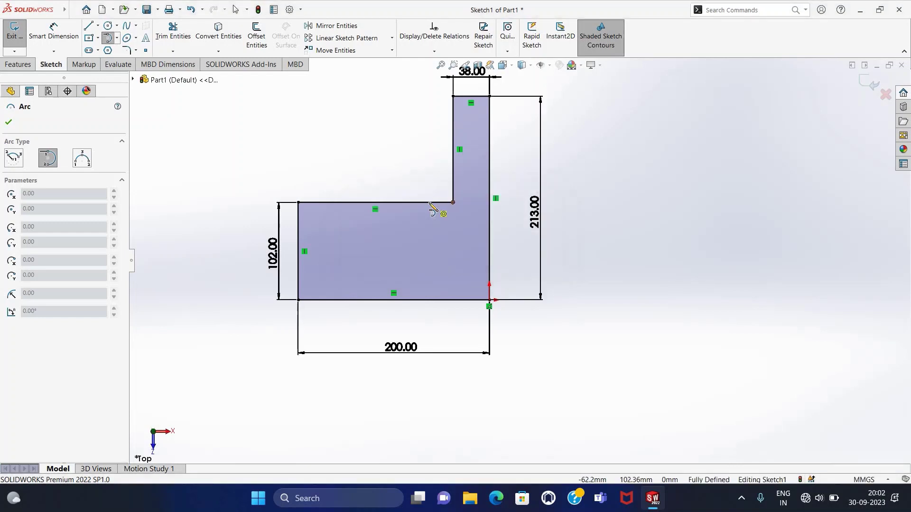
{"action": "key", "text": "Escape"}
{"action": "left_click", "coordinate": [431, 203]}
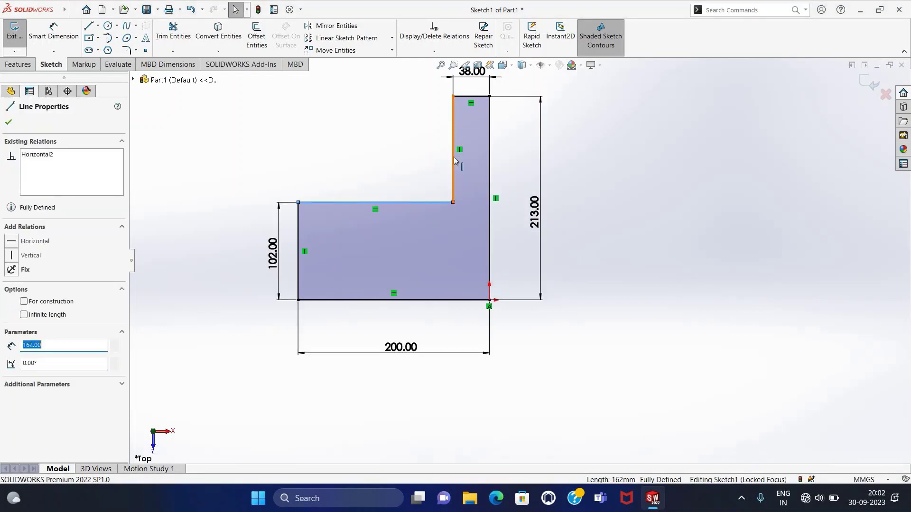
{"action": "left_click", "coordinate": [453, 160], "text": "ctrl"}
{"action": "left_click", "coordinate": [107, 42]}
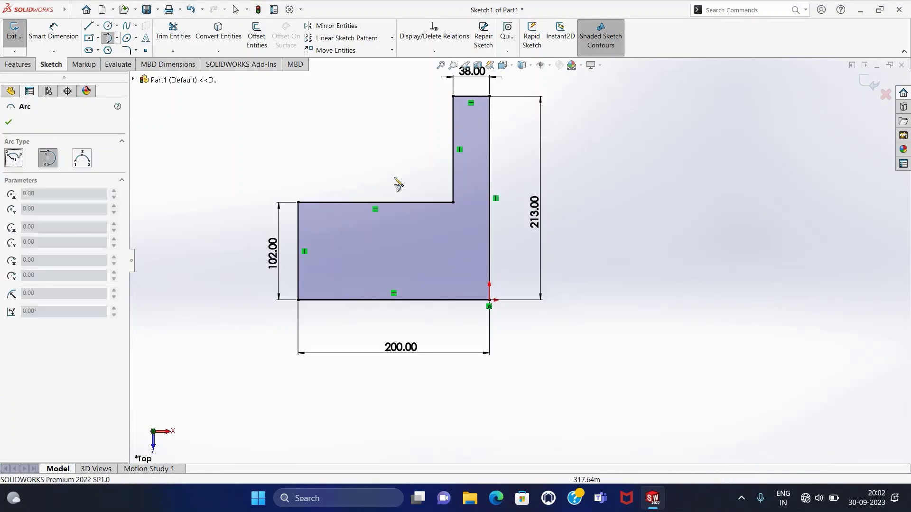
{"action": "left_click", "coordinate": [428, 205]}
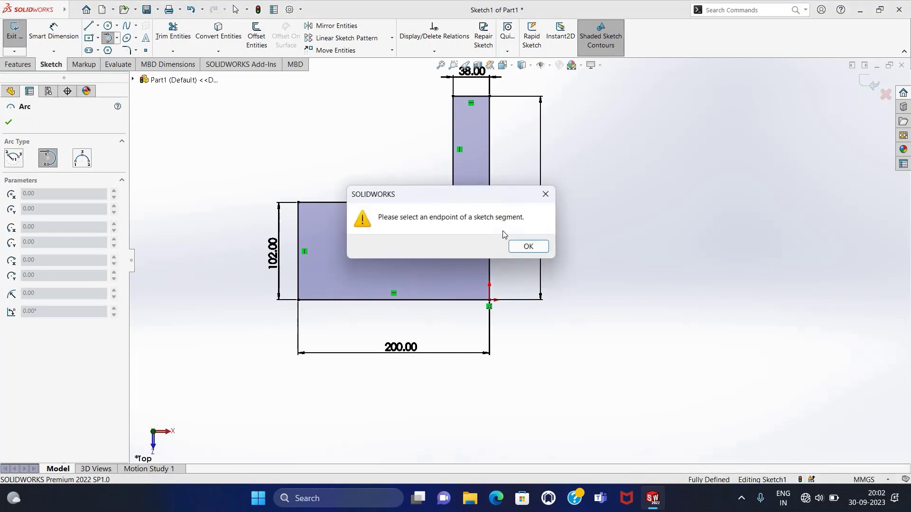
{"action": "left_click", "coordinate": [523, 244]}
{"action": "key", "text": "Escape"}
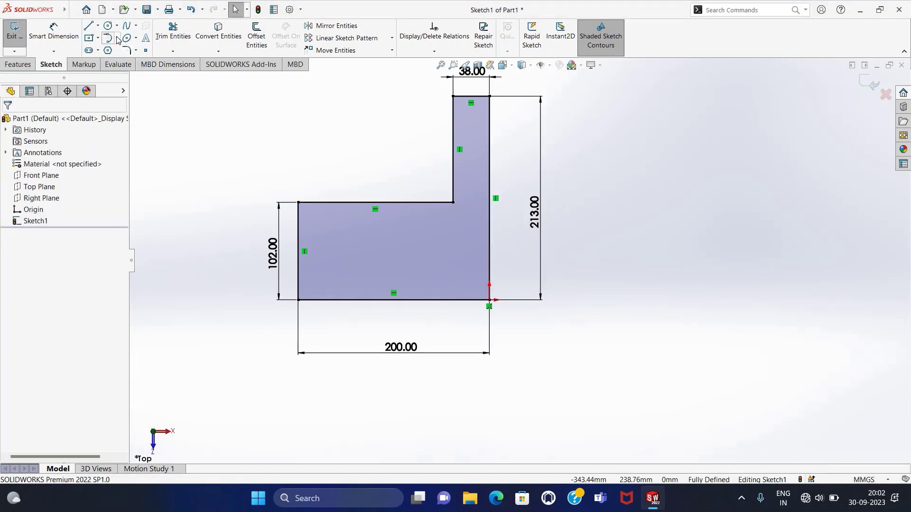
- Draw a three-point arc across the inner corner between the two inner edges
{"action": "left_click", "coordinate": [117, 38]}
{"action": "left_click", "coordinate": [143, 74]}
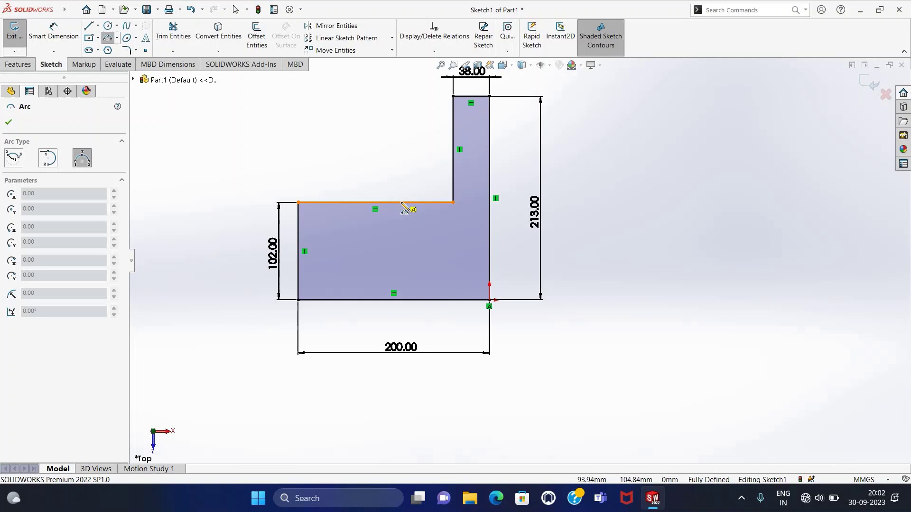
{"action": "left_click", "coordinate": [452, 176]}
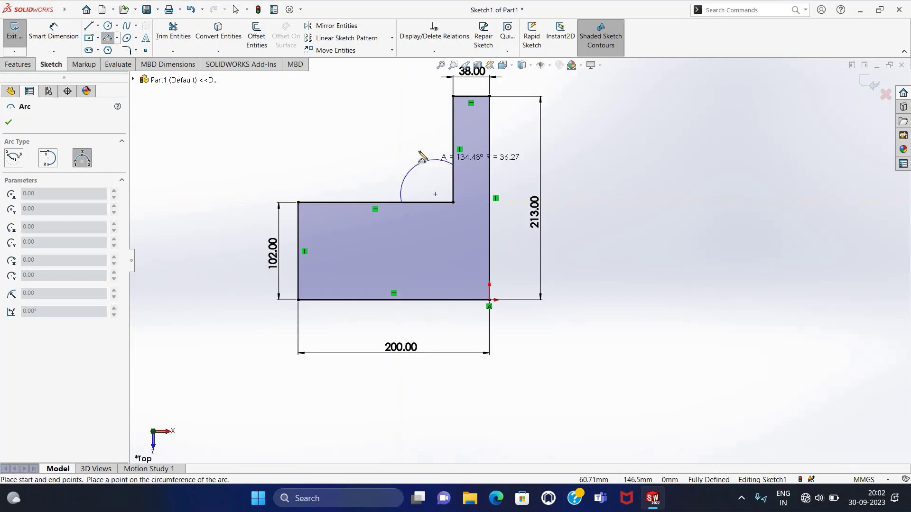
{"action": "left_click", "coordinate": [442, 186]}
{"action": "key", "text": "Escape"}
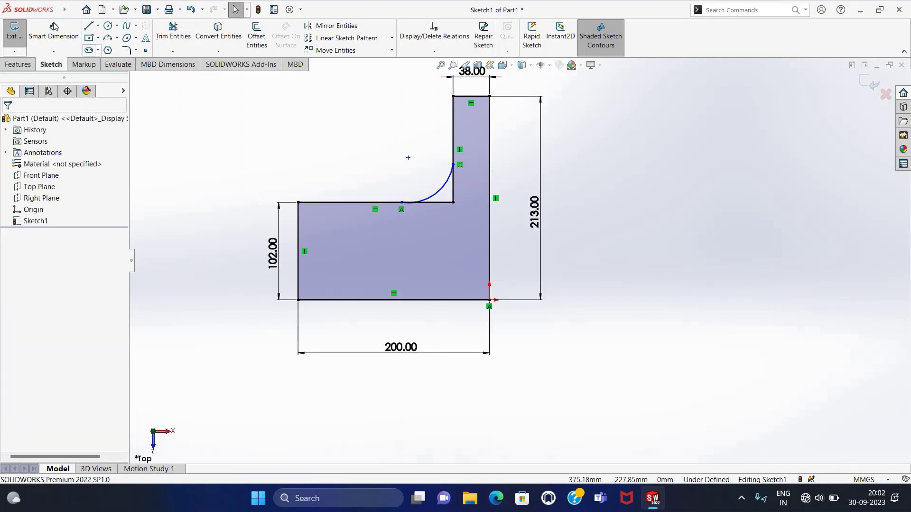
- Dimension the corner arc to a 45 mm radius
{"action": "left_click", "coordinate": [54, 26]}
{"action": "left_click", "coordinate": [440, 188]}
{"action": "left_click", "coordinate": [425, 169]}
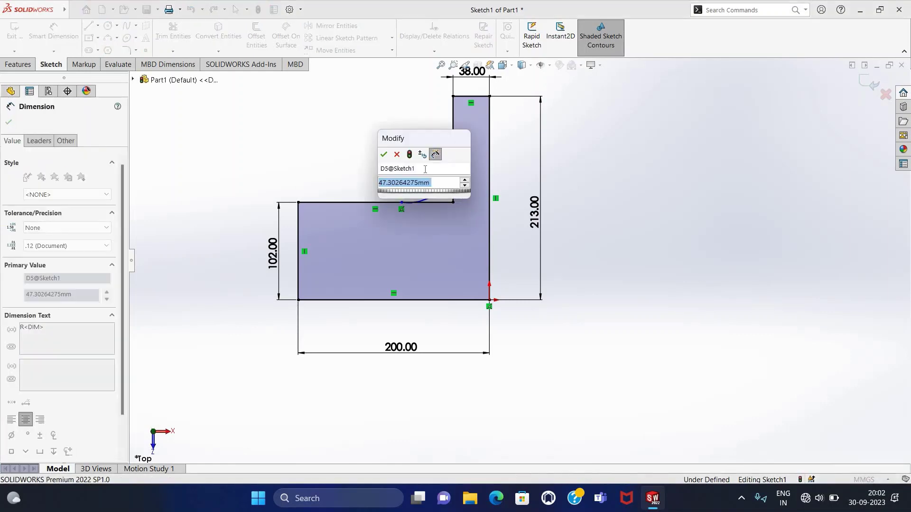
{"action": "type", "text": "45"}
{"action": "key", "text": "Return"}
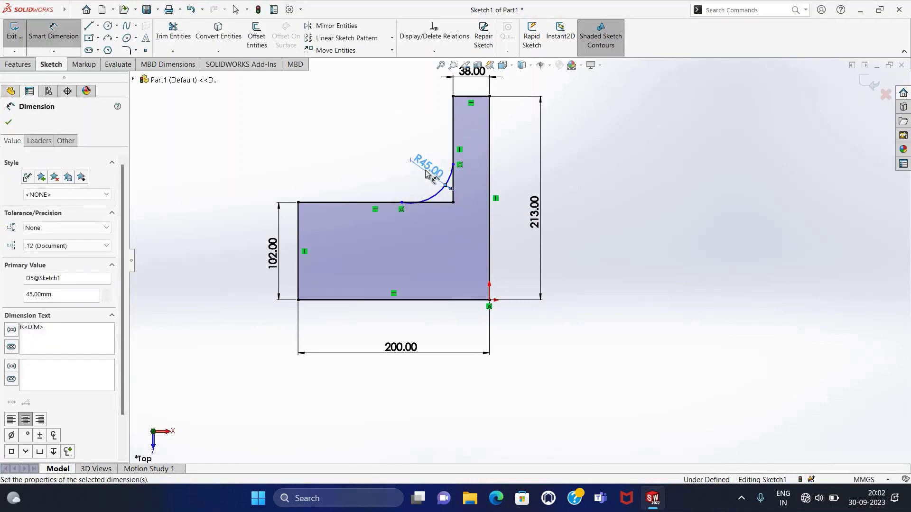
{"action": "key", "text": "Escape"}
{"action": "scroll", "coordinate": [428, 219], "scroll_direction": "down", "scroll_amount": 5}
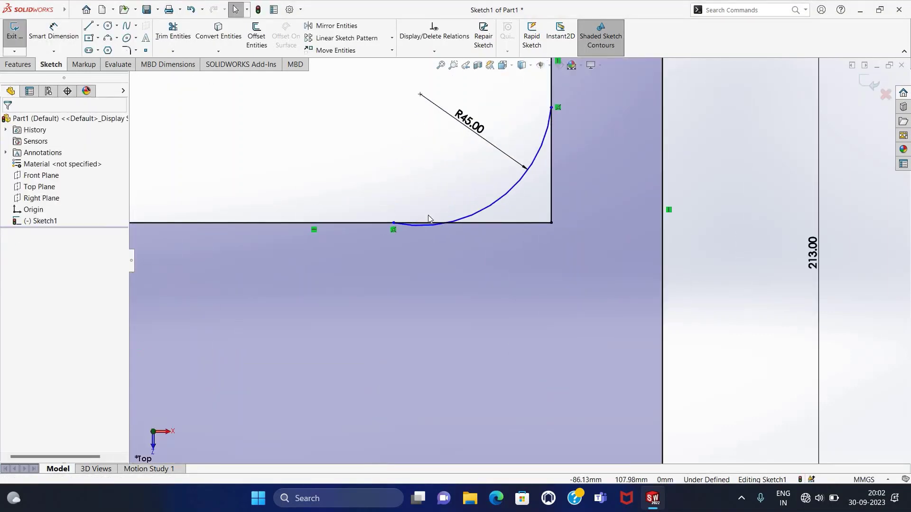
- Make the R45 arc tangent to both the horizontal and vertical corner lines
{"action": "left_click", "coordinate": [425, 225]}
{"action": "left_click", "coordinate": [424, 226], "text": "ctrl"}
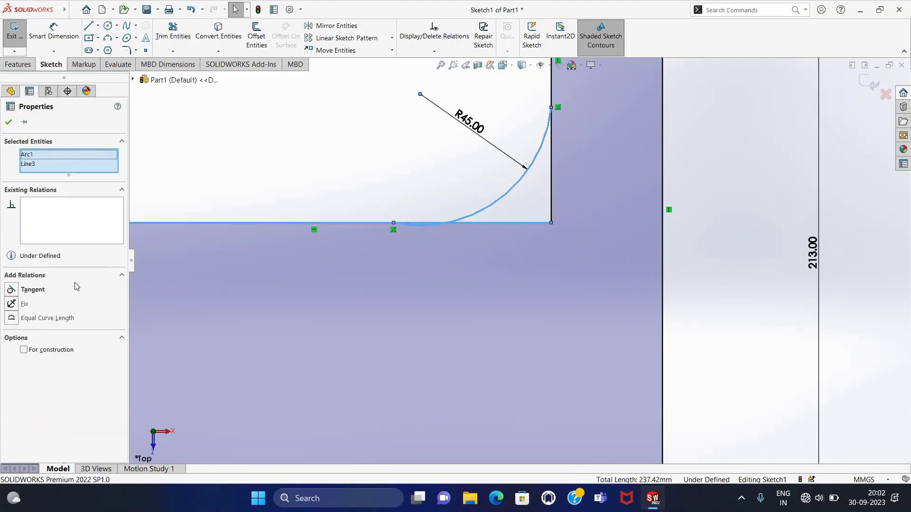
{"action": "left_click", "coordinate": [12, 289]}
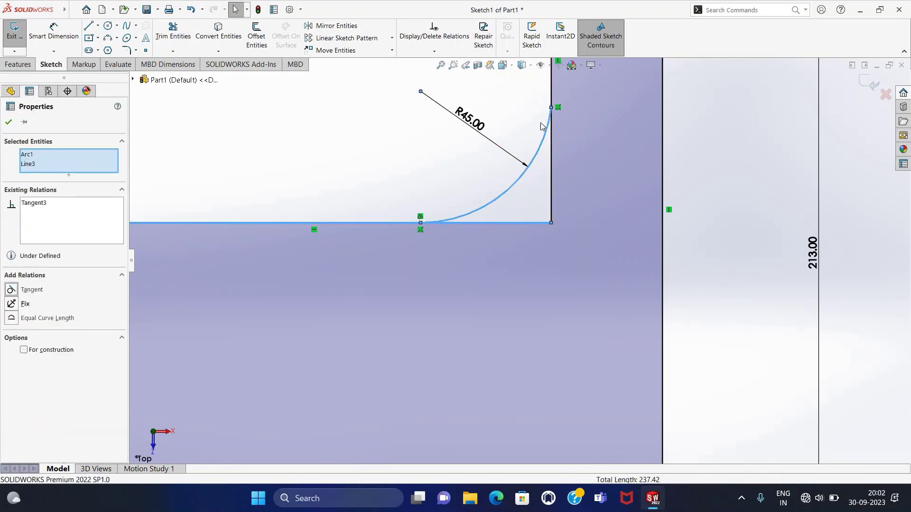
{"action": "left_click", "coordinate": [540, 123]}
{"action": "left_click", "coordinate": [551, 141], "text": "ctrl"}
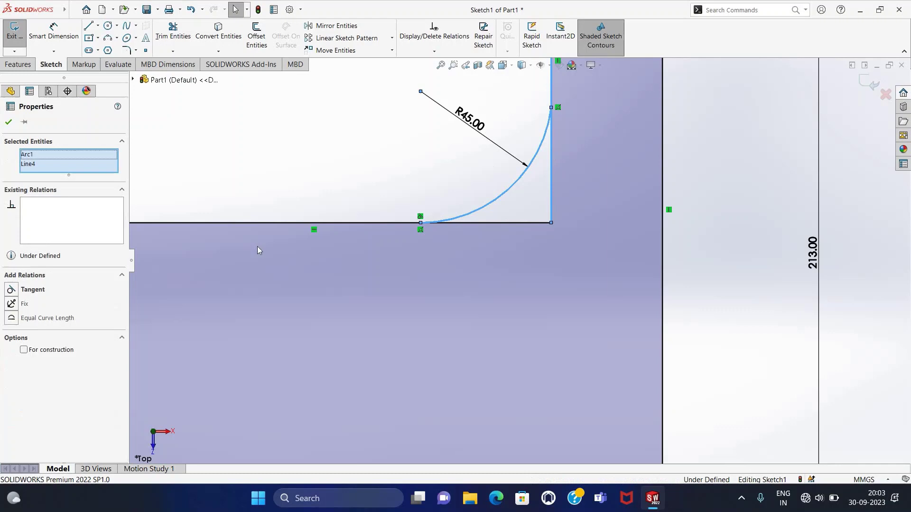
{"action": "left_click", "coordinate": [11, 290]}
{"action": "key", "text": "Escape"}
- Trim away the leftover corner segments inside the arc and exit the sketch
{"action": "key", "text": "f"}
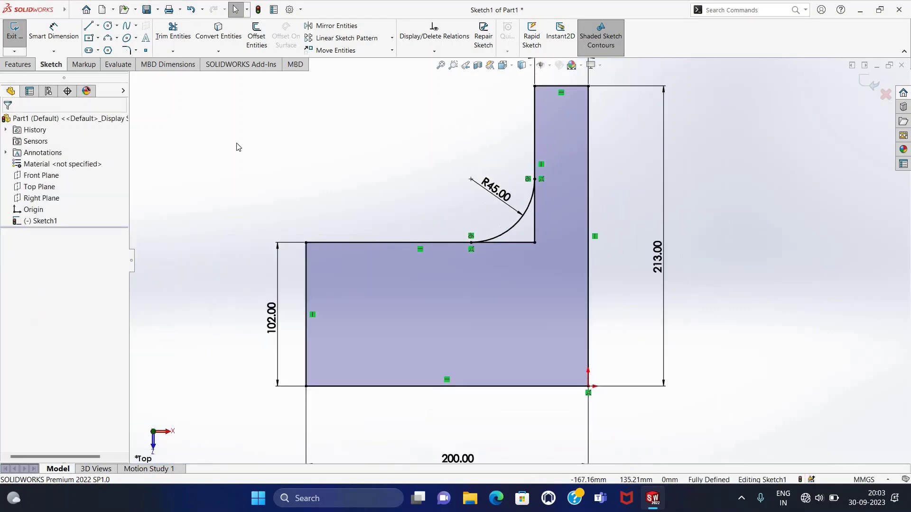
{"action": "key", "text": "t"}
{"action": "left_click_drag", "start_coordinate": [540, 222], "coordinate": [408, 290]}
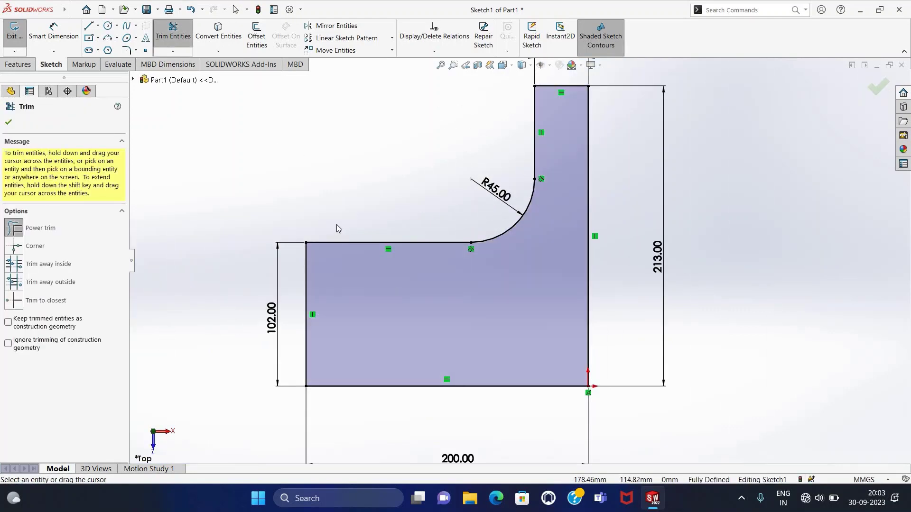
{"action": "key", "text": "Escape"}
{"action": "key", "text": "f"}
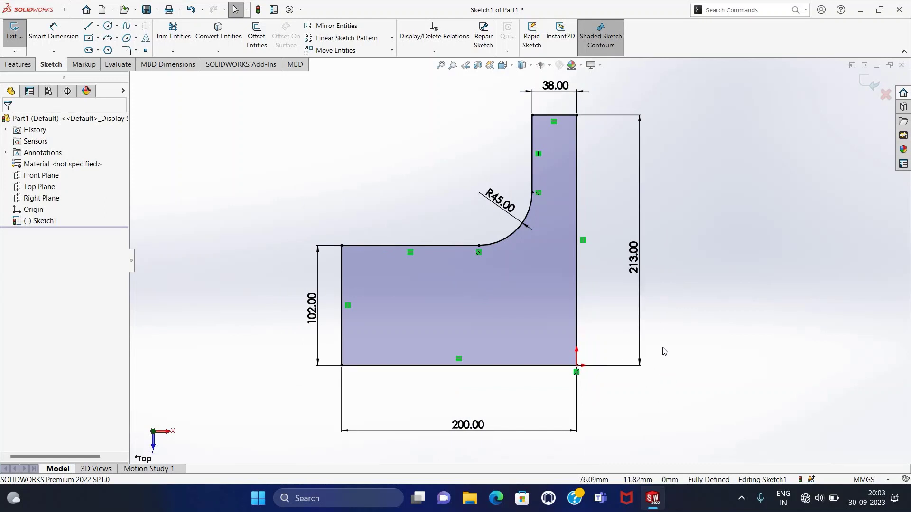
{"action": "left_click", "coordinate": [14, 34]}
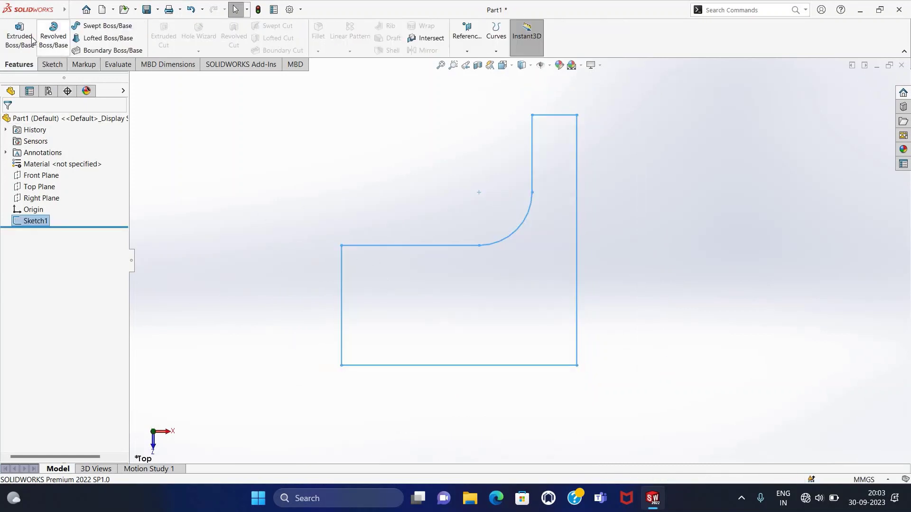
- Extrude the rounded L-profile as a 25 mm blind solid base
{"action": "left_click", "coordinate": [19, 36]}
{"action": "type", "text": "25"}
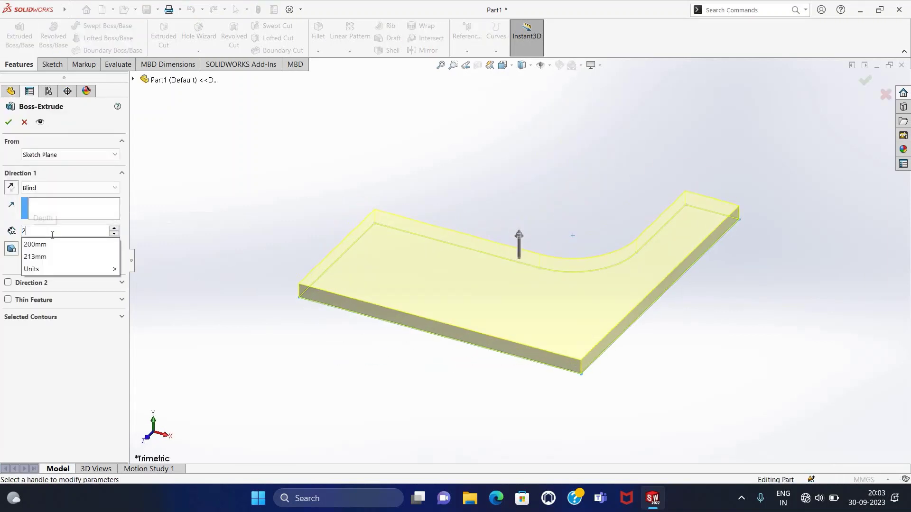
{"action": "key", "text": "Return"}
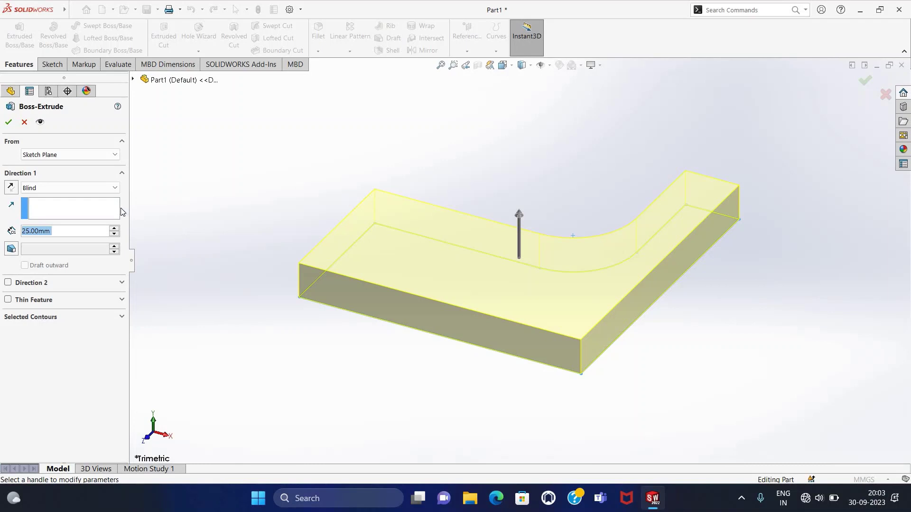
{"action": "left_click", "coordinate": [8, 123]}
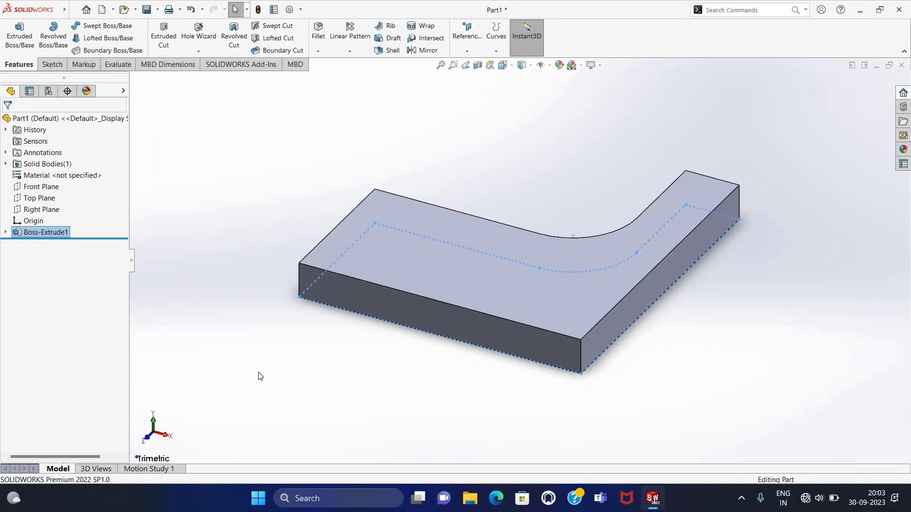
{"action": "left_click", "coordinate": [260, 376]}
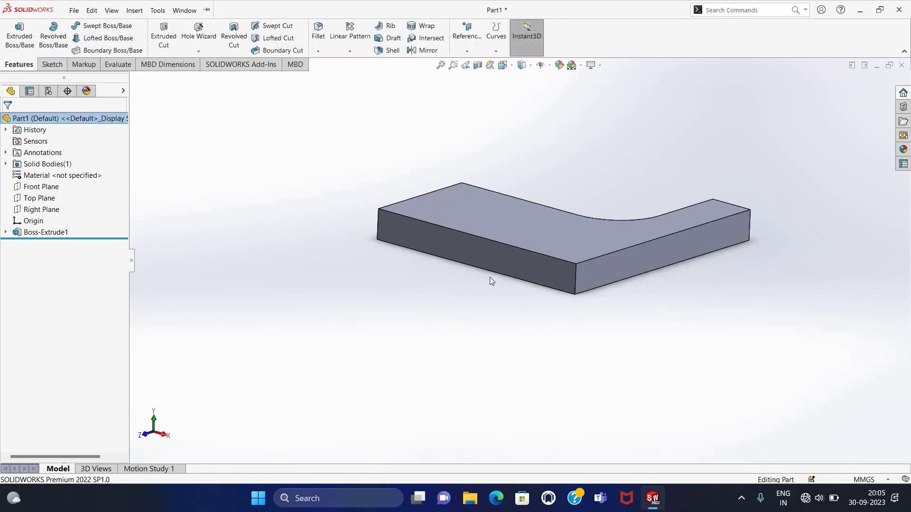
- Start a sketch on the base's front face and draw a 35 mm radius circle above it
{"action": "left_click", "coordinate": [490, 277]}
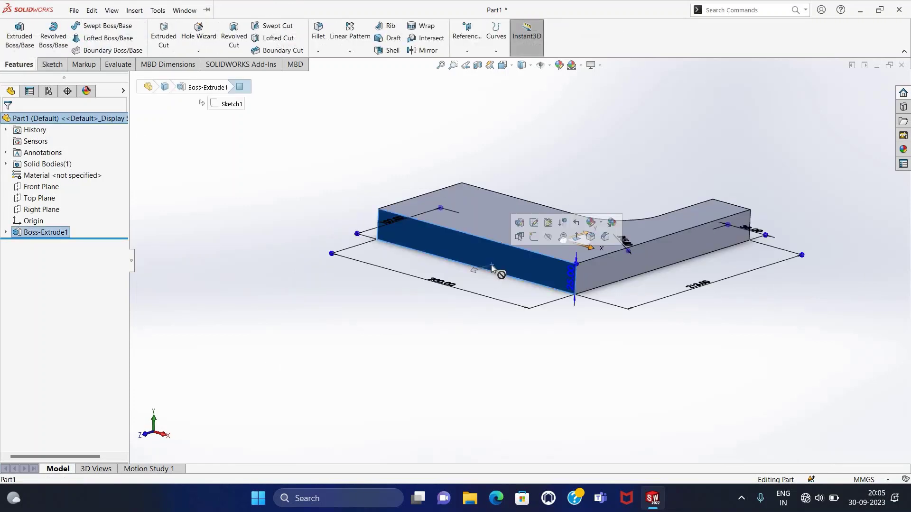
{"action": "left_click", "coordinate": [42, 66]}
{"action": "left_click", "coordinate": [14, 32]}
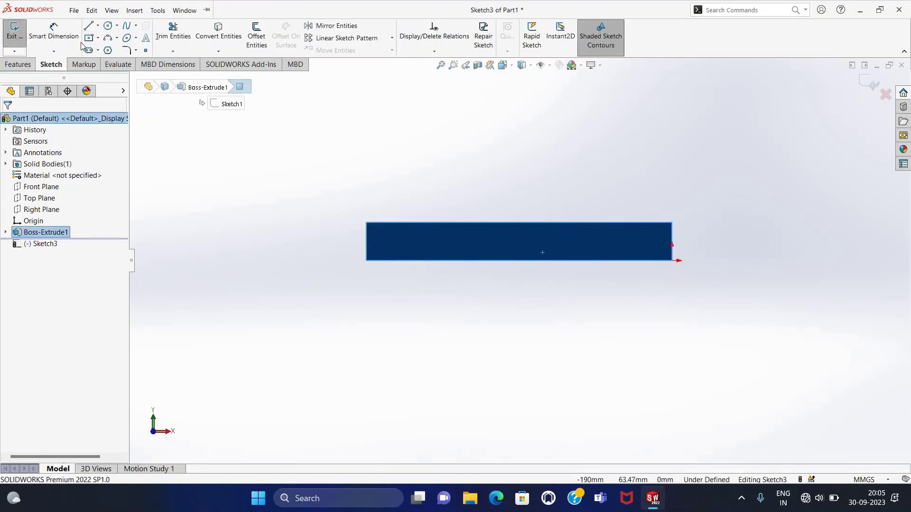
{"action": "left_click", "coordinate": [116, 29]}
{"action": "left_click", "coordinate": [450, 126]}
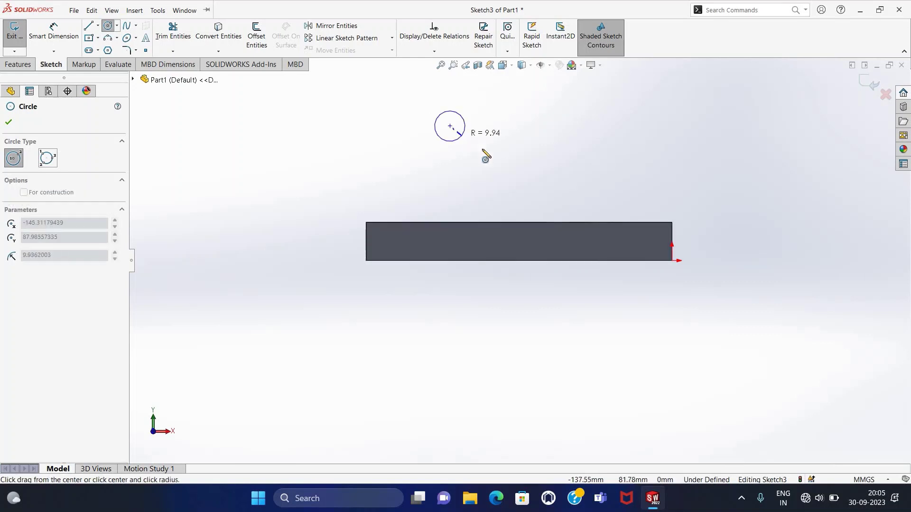
{"action": "left_click", "coordinate": [484, 151]}
{"action": "type", "text": "35"}
{"action": "key", "text": "Return"}
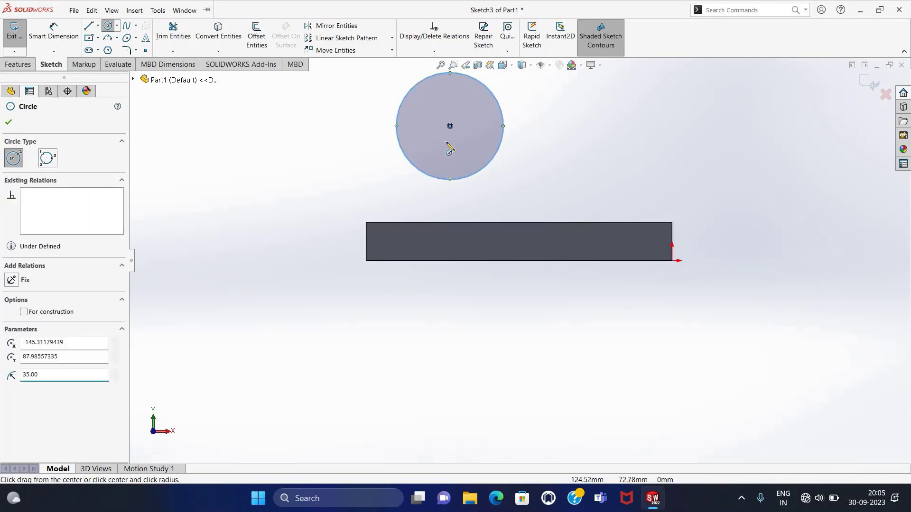
{"action": "key", "text": "Escape"}
- Dimension the circle Ø70 and its centre 101 mm above the bottom edge
{"action": "right_click_drag", "start_coordinate": [315, 195], "coordinate": [305, 93]}
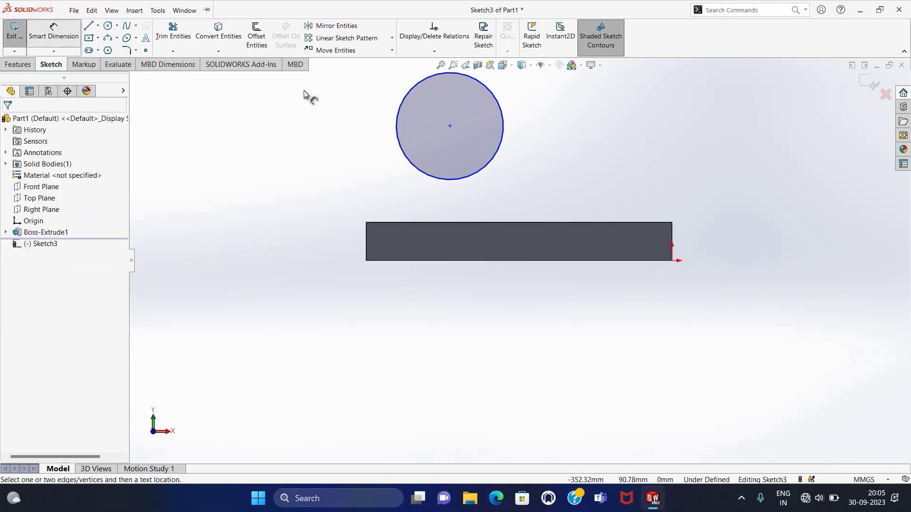
{"action": "left_click", "coordinate": [400, 107]}
{"action": "left_click", "coordinate": [364, 93]}
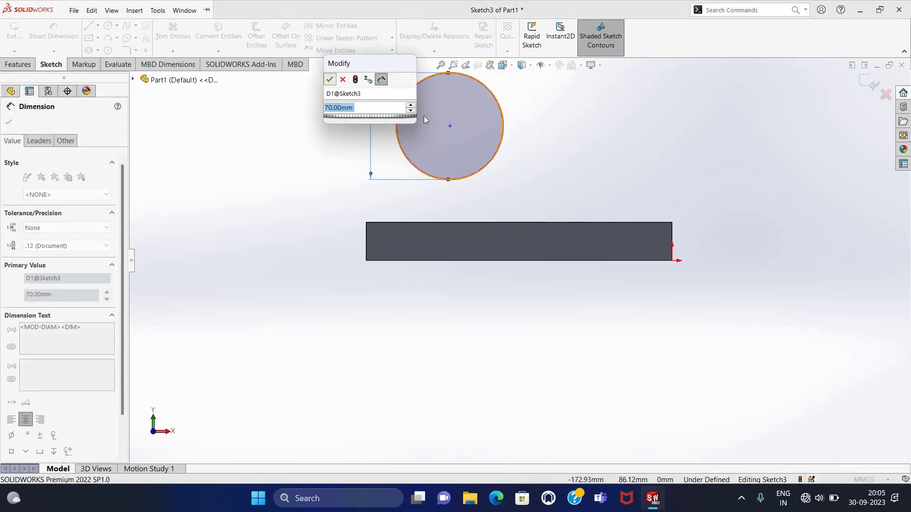
{"action": "key", "text": "Return"}
{"action": "left_click", "coordinate": [451, 127]}
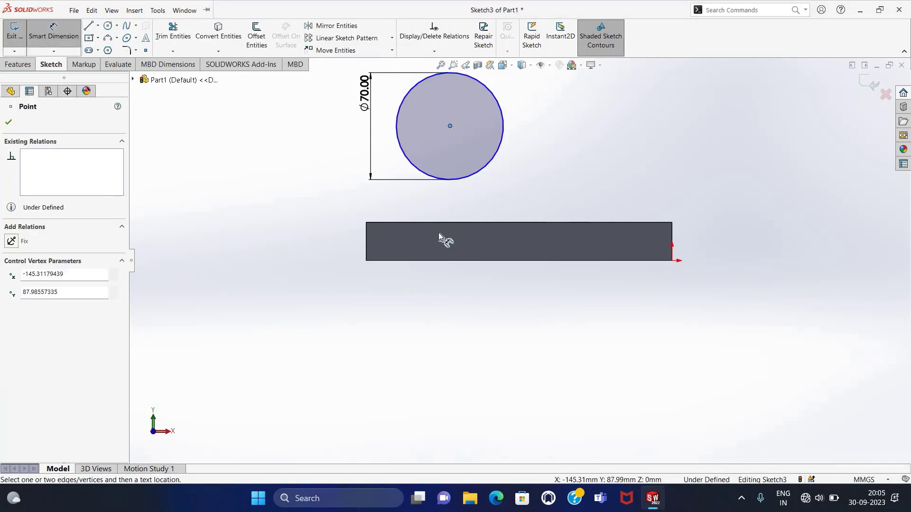
{"action": "left_click", "coordinate": [441, 261]}
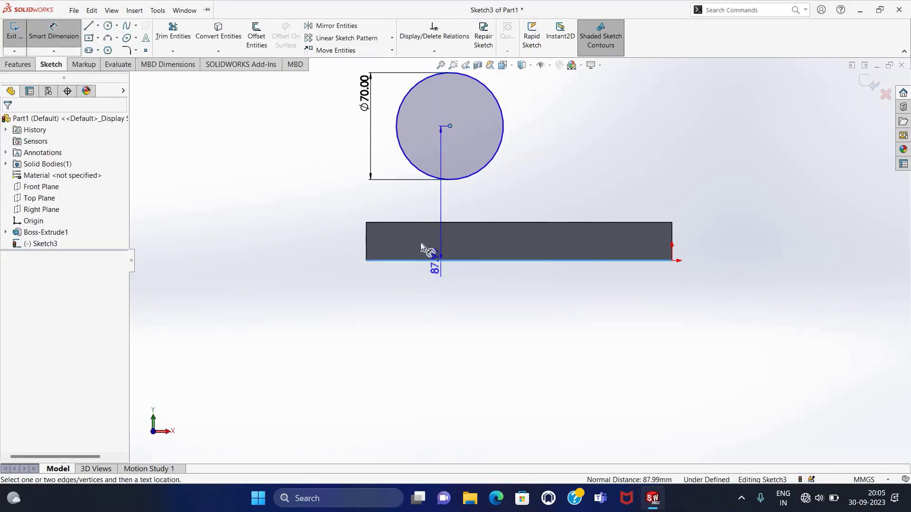
{"action": "left_click", "coordinate": [343, 207]}
{"action": "type", "text": "1"}
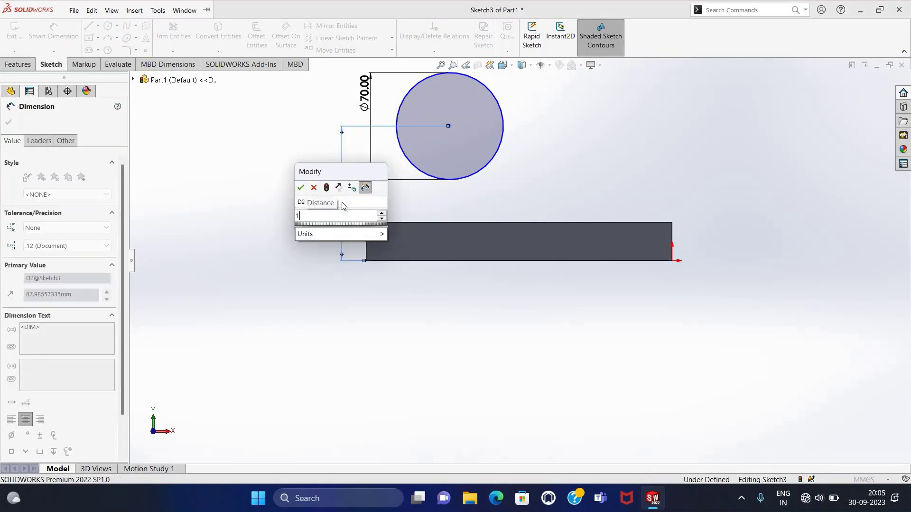
{"action": "type", "text": "01"}
{"action": "key", "text": "Return"}
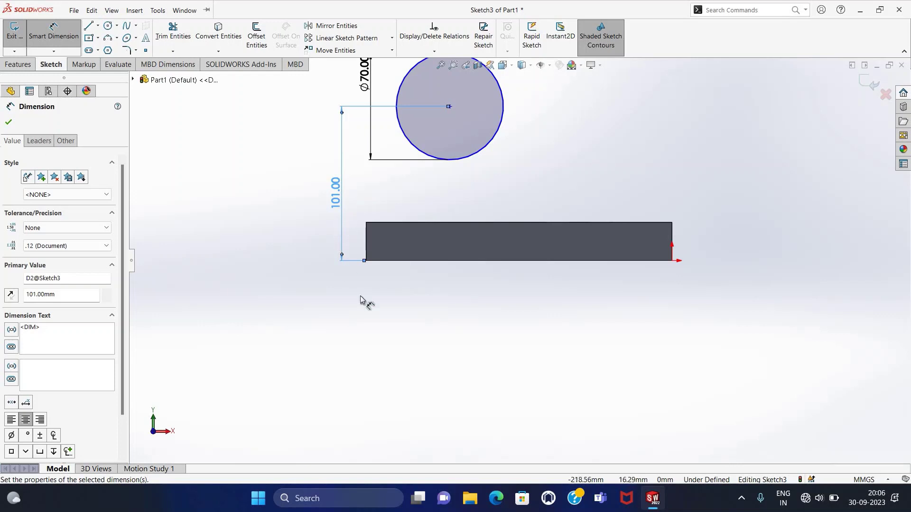
{"action": "left_click", "coordinate": [352, 440]}
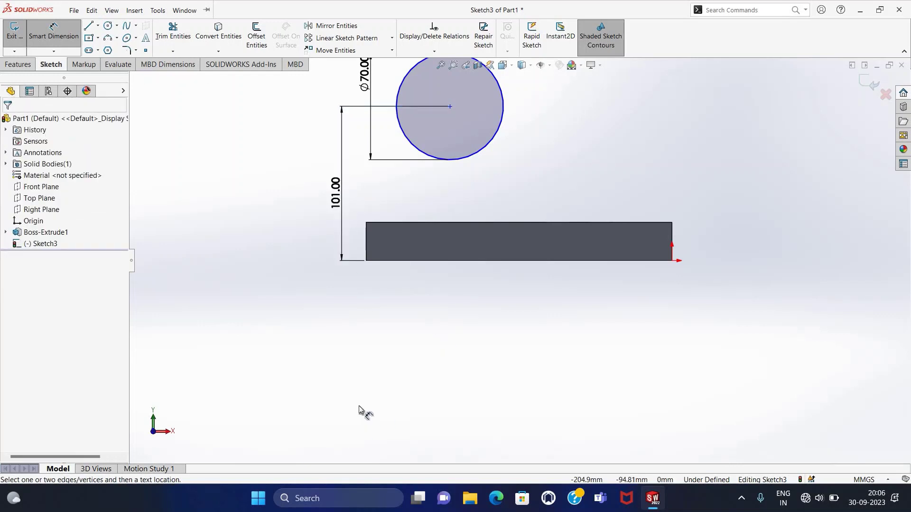
- Draw two vertical neck lines from the circle's bottom down to the base top
{"action": "left_click", "coordinate": [88, 26]}
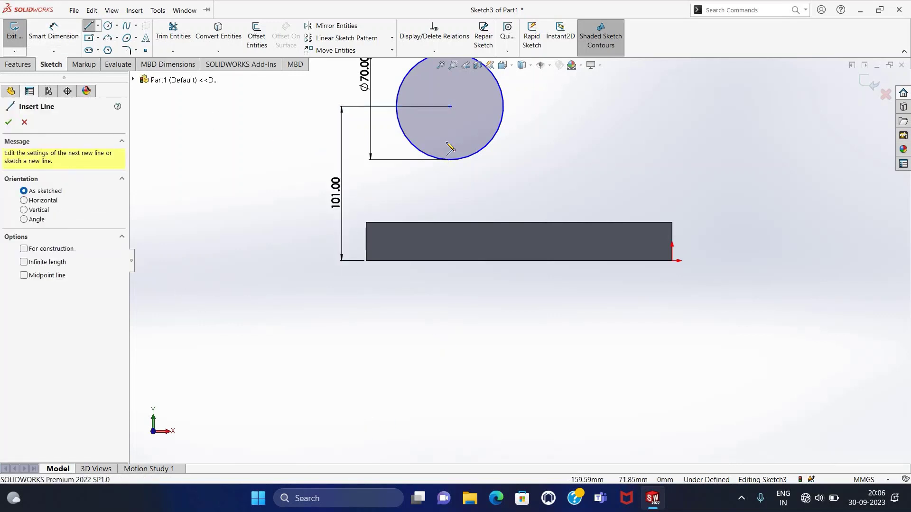
{"action": "left_click", "coordinate": [435, 158]}
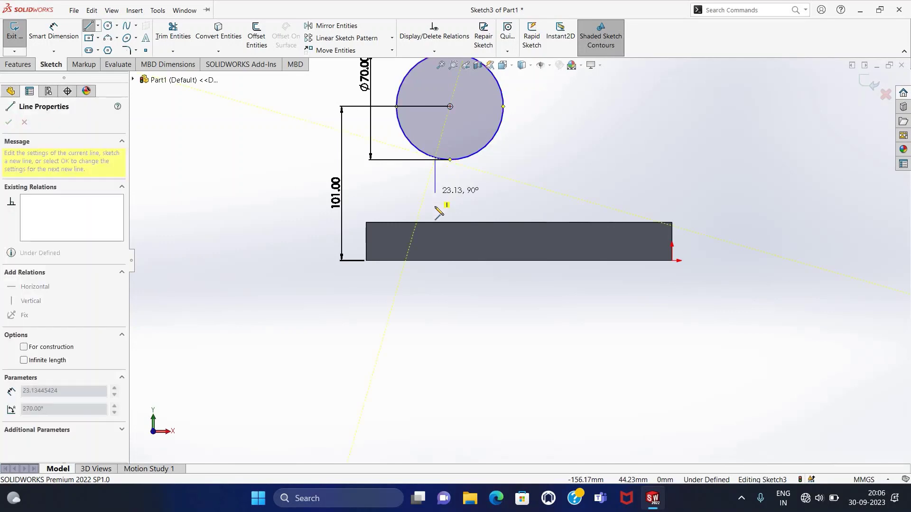
{"action": "left_click", "coordinate": [435, 222]}
{"action": "key", "text": "Escape"}
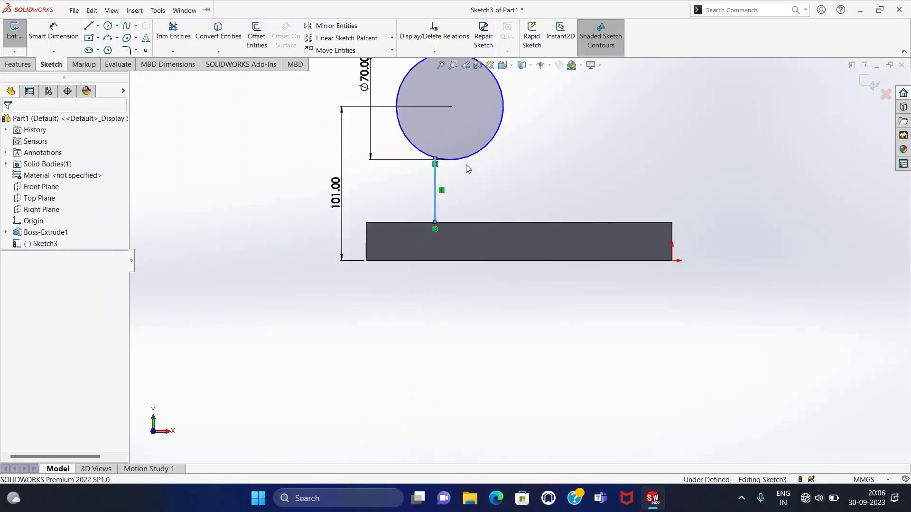
{"action": "key", "text": "Return"}
{"action": "left_click", "coordinate": [464, 158]}
{"action": "left_click", "coordinate": [473, 228]}
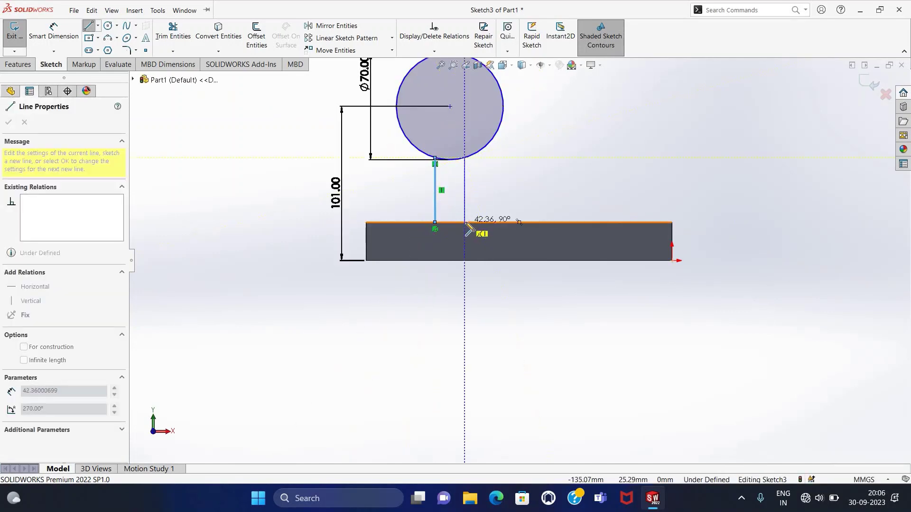
{"action": "key", "text": "Escape"}
{"action": "key", "text": "Escape"}
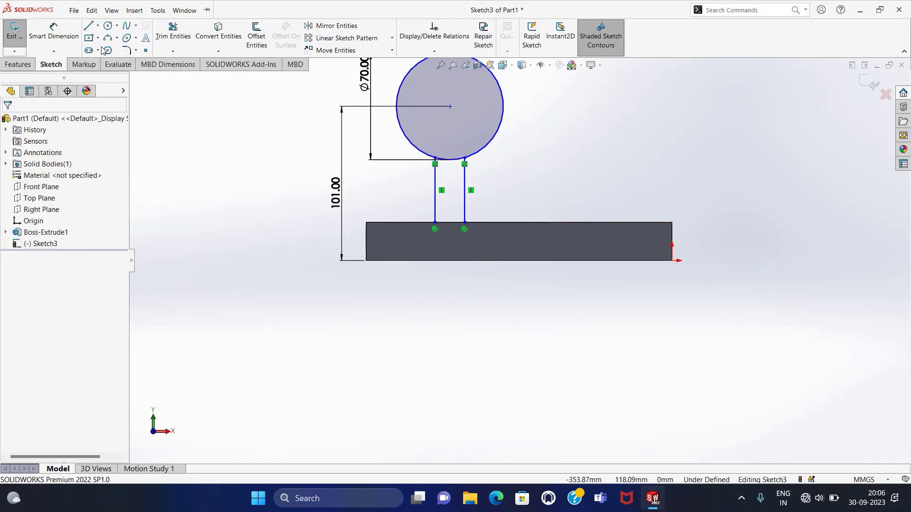
{"action": "left_click", "coordinate": [98, 27]}
{"action": "left_click", "coordinate": [111, 49]}
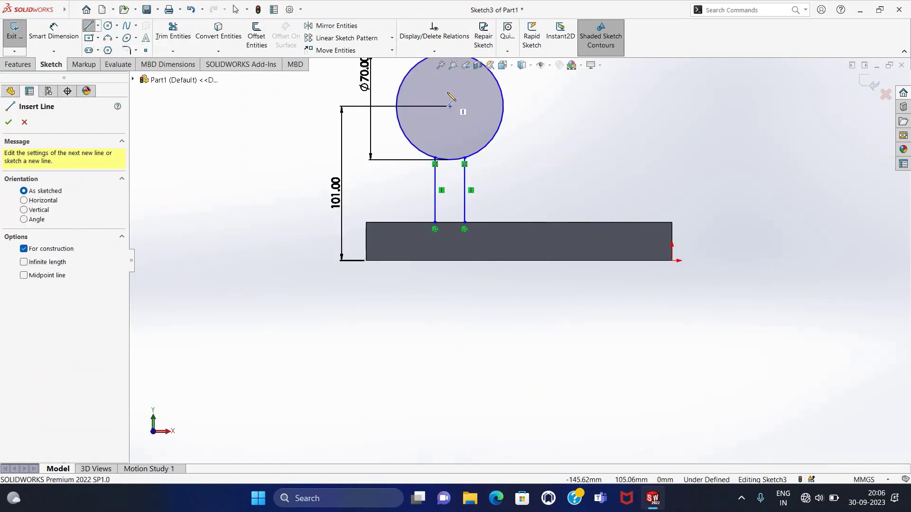
{"action": "key", "text": "Escape"}
- Dimension the circle centre 83 mm from the base's bottom-left corner
{"action": "left_click", "coordinate": [53, 31]}
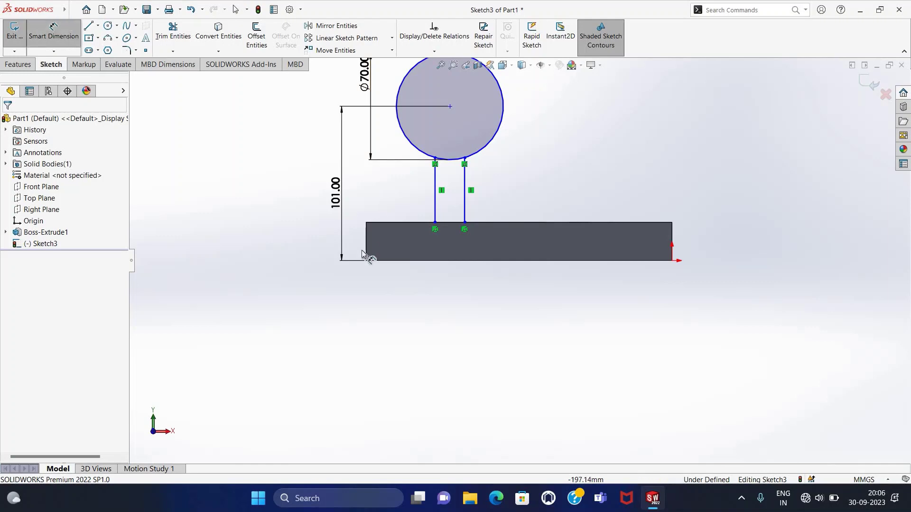
{"action": "left_click", "coordinate": [450, 107]}
{"action": "left_click", "coordinate": [366, 261]}
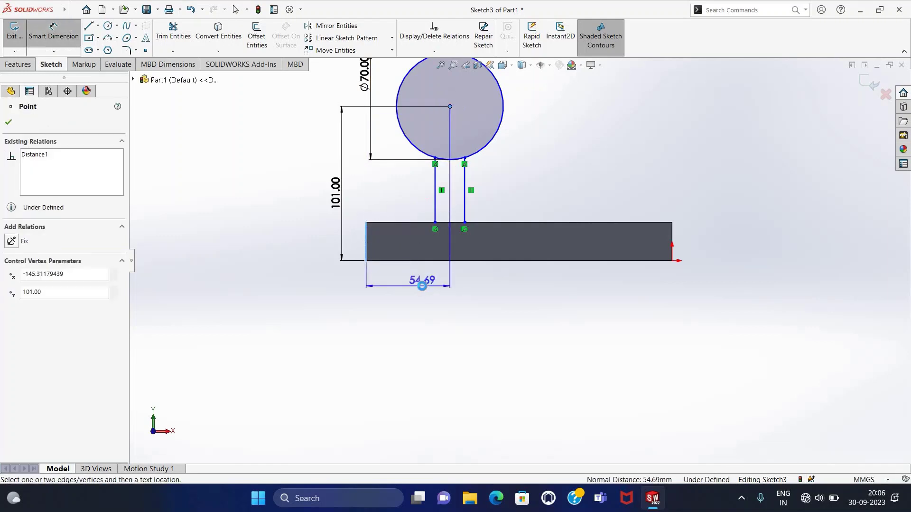
{"action": "left_click", "coordinate": [423, 284]}
{"action": "type", "text": "83"}
{"action": "key", "text": "Return"}
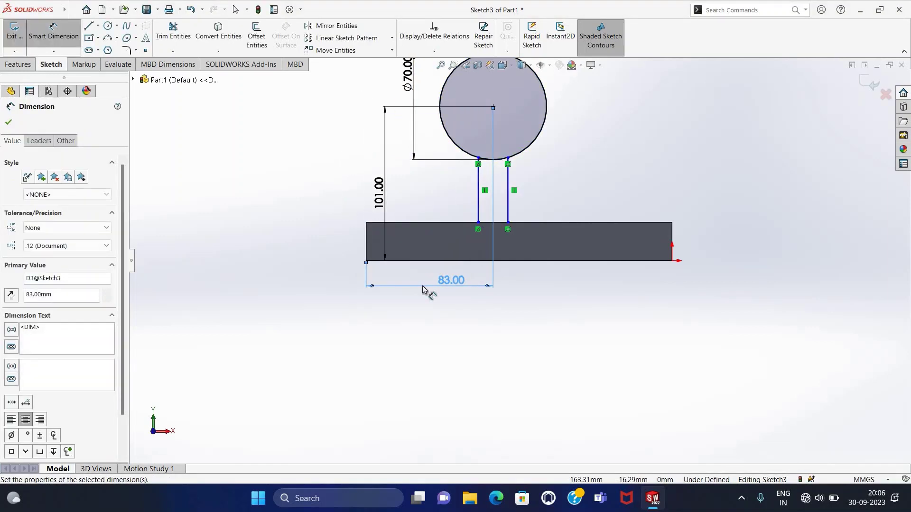
{"action": "key", "text": "Escape"}
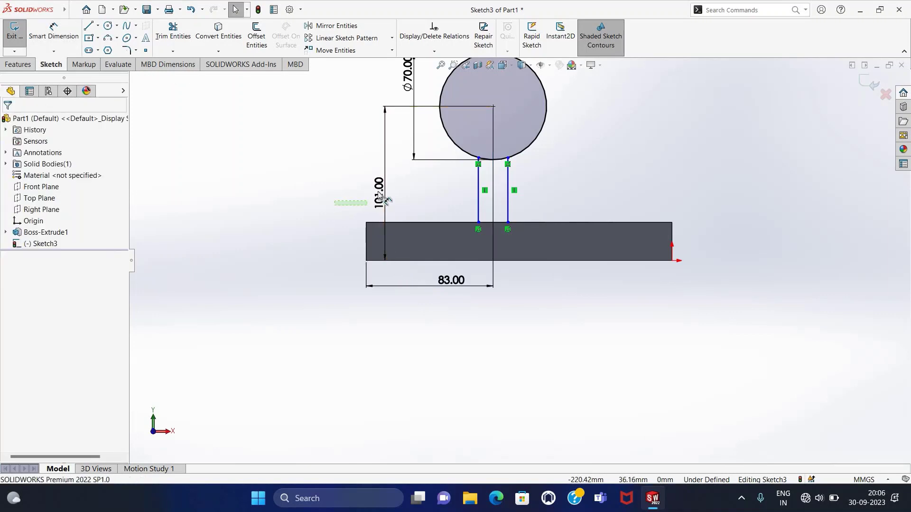
{"action": "left_click_drag", "start_coordinate": [379, 199], "coordinate": [332, 205]}
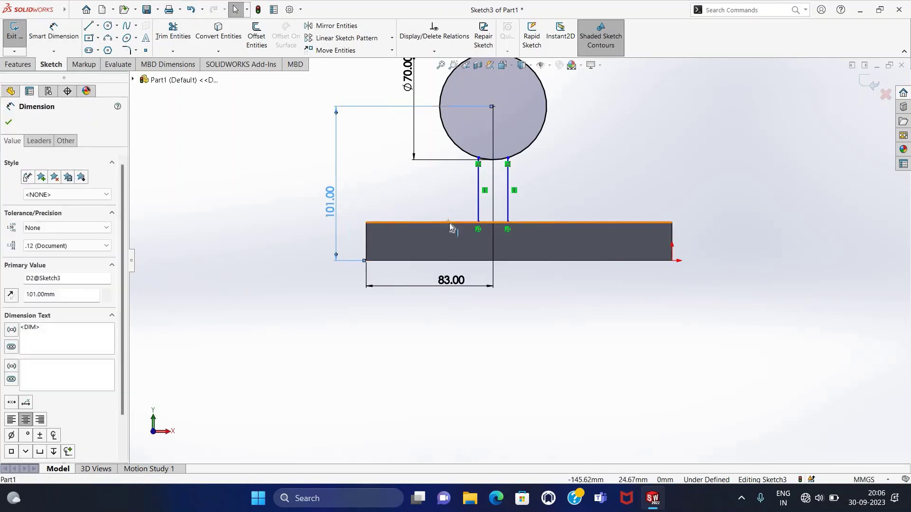
- Dimension both neck lines 9.5 mm from the circle centre
{"action": "key", "text": "Return"}
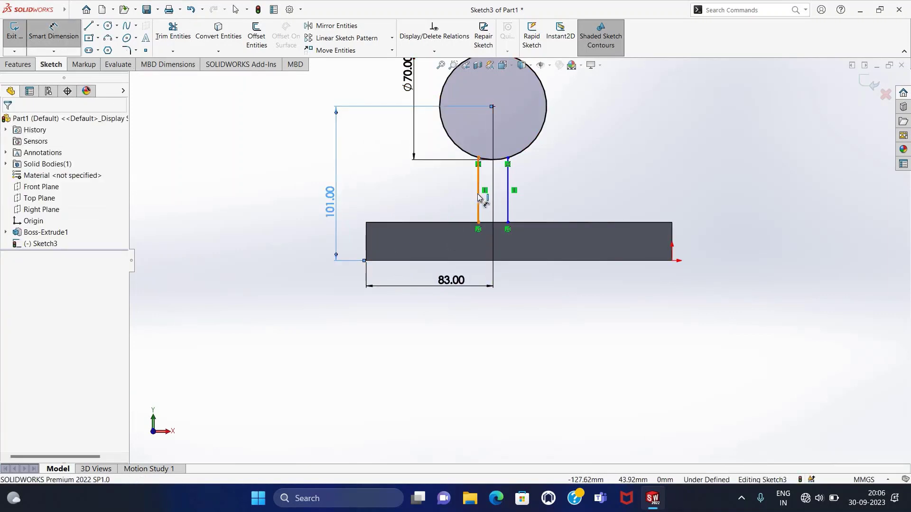
{"action": "left_click", "coordinate": [480, 197]}
{"action": "left_click", "coordinate": [480, 108]}
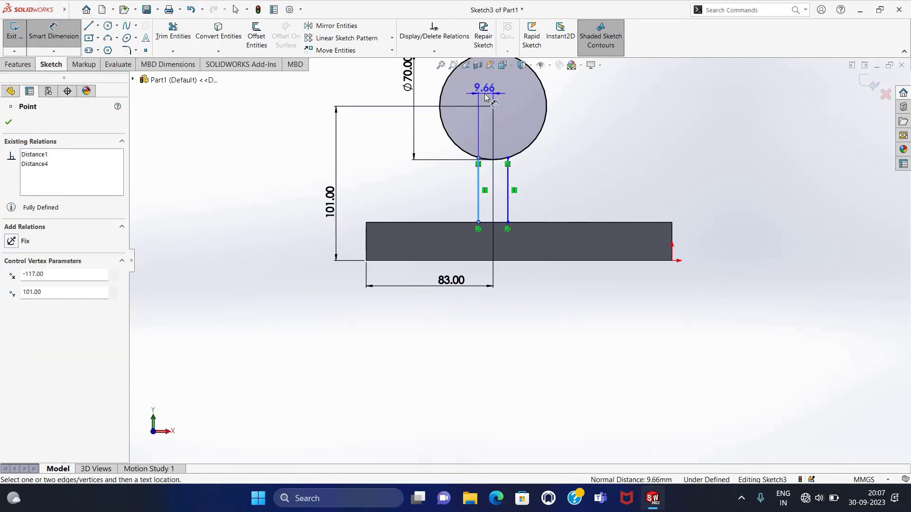
{"action": "left_click", "coordinate": [463, 193]}
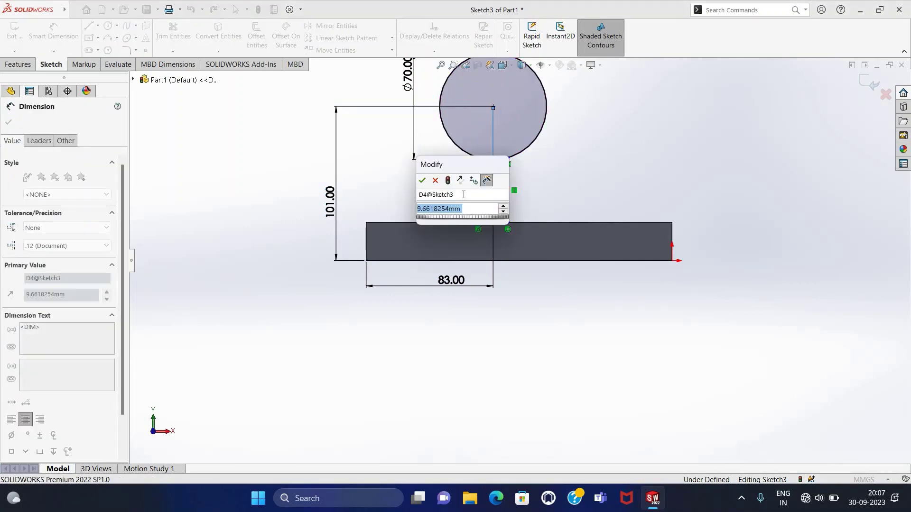
{"action": "type", "text": "9.5"}
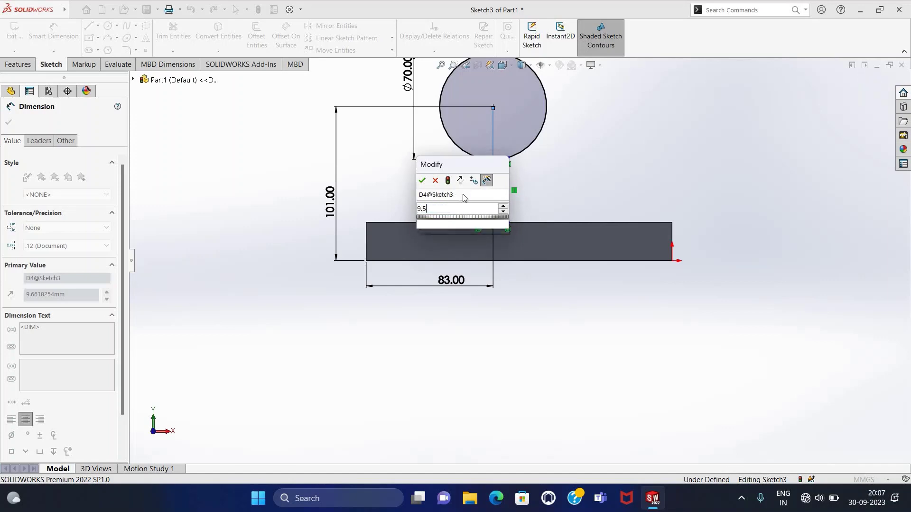
{"action": "key", "text": "Return"}
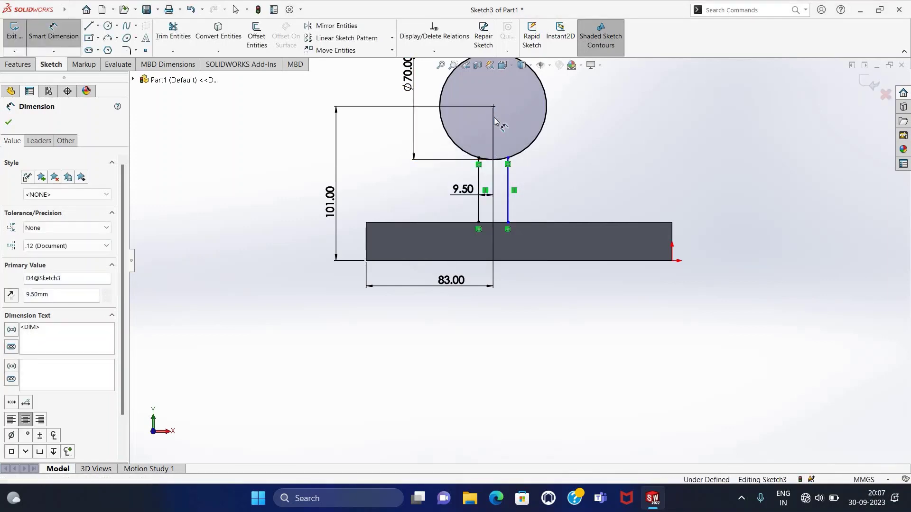
{"action": "key", "text": "Escape"}
{"action": "left_click", "coordinate": [508, 192]}
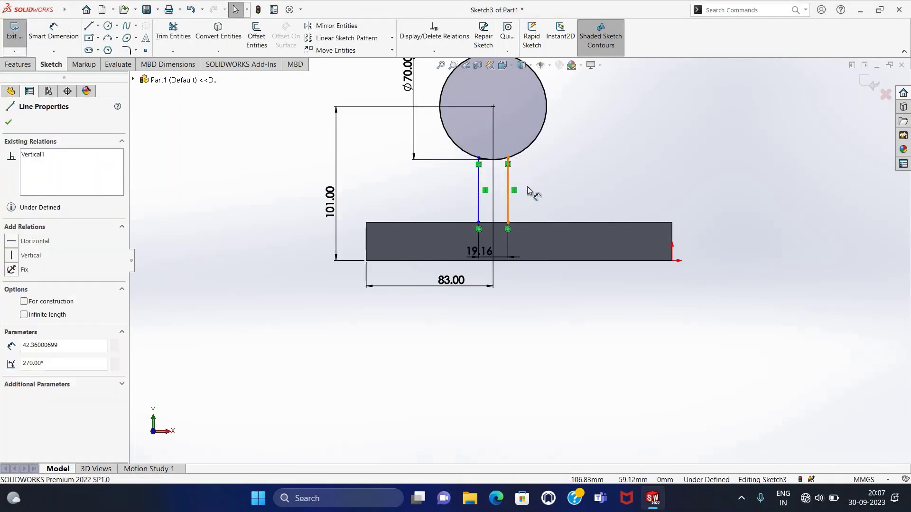
{"action": "left_click", "coordinate": [494, 106]}
{"action": "left_click", "coordinate": [53, 34]}
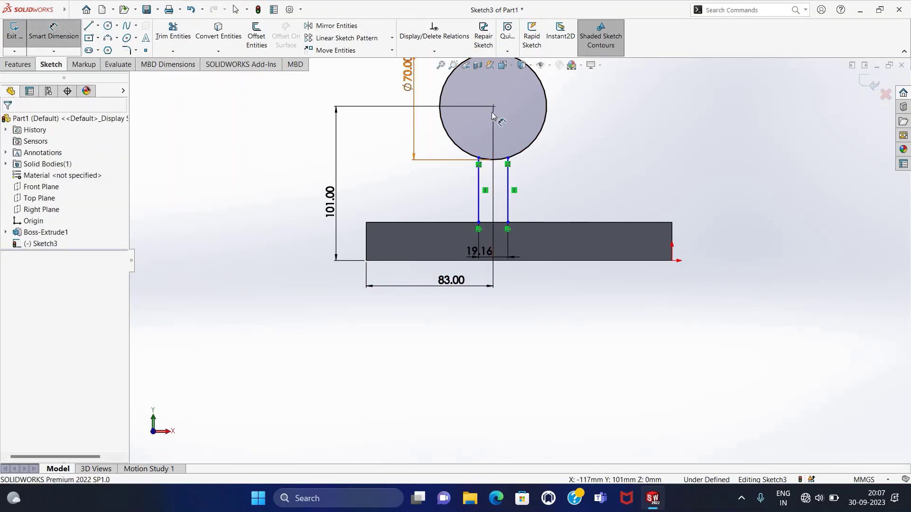
{"action": "left_click", "coordinate": [509, 188]}
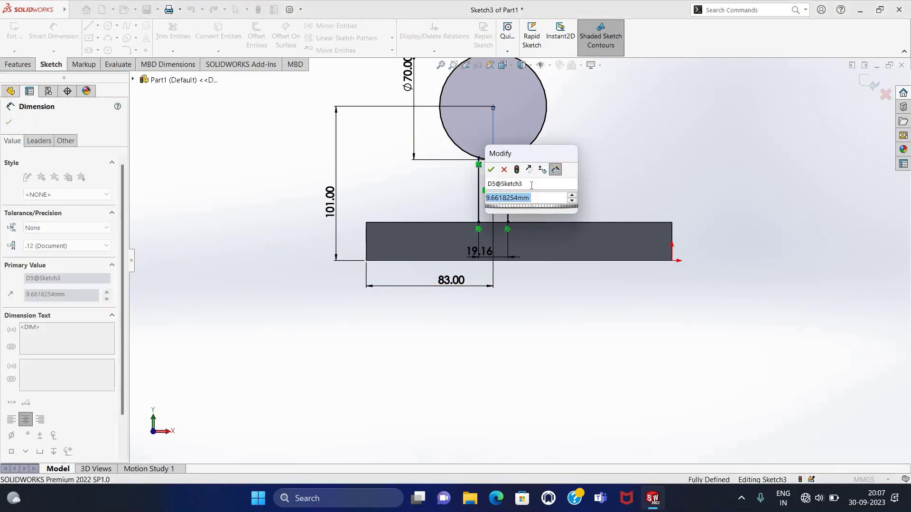
{"action": "type", "text": "9."}
{"action": "key", "text": "Return"}
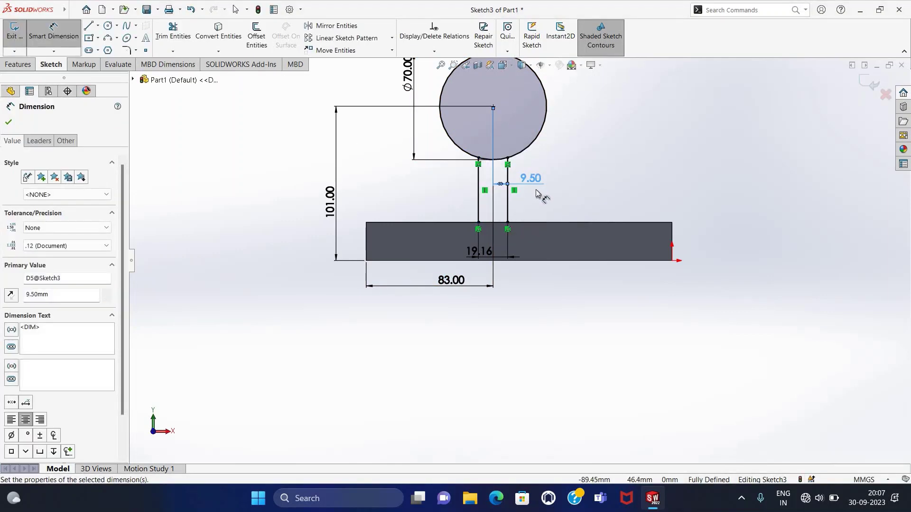
{"action": "key", "text": "Escape"}
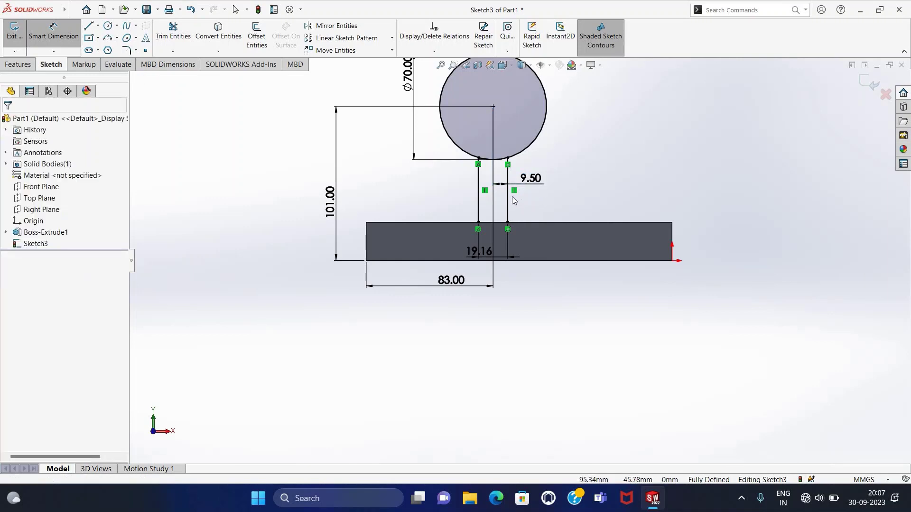
- Trim the circle's bottom arc, close the neck with a line, and exit the sketch
{"action": "left_click", "coordinate": [173, 33]}
{"action": "left_click_drag", "start_coordinate": [485, 152], "coordinate": [487, 165]}
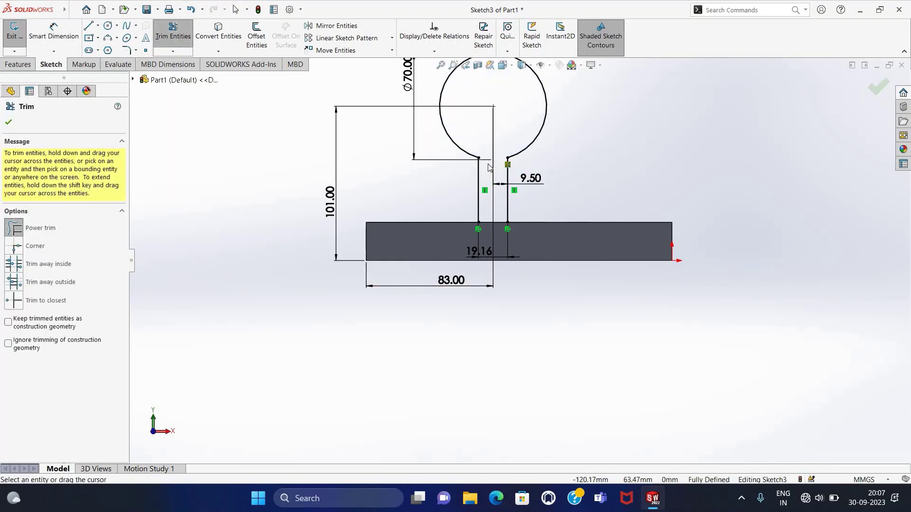
{"action": "key", "text": "Escape"}
{"action": "left_click", "coordinate": [90, 28]}
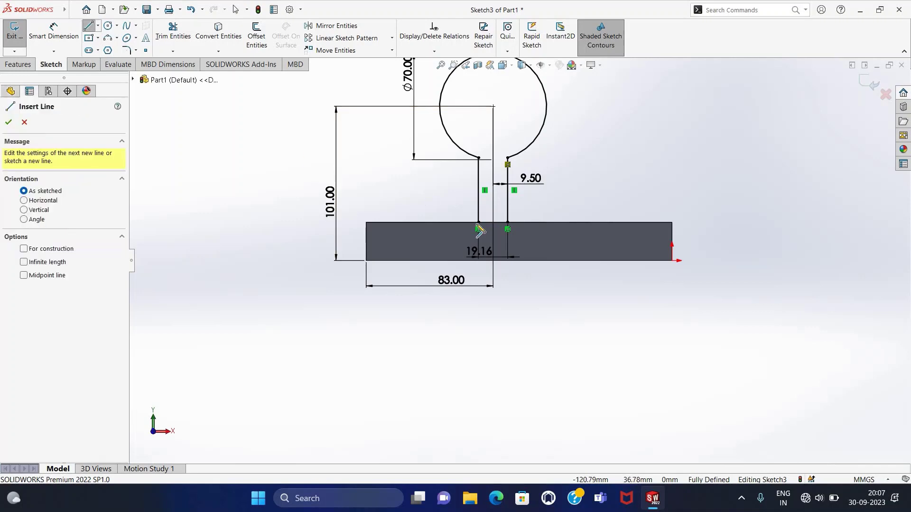
{"action": "left_click", "coordinate": [479, 222]}
{"action": "left_click", "coordinate": [508, 222]}
{"action": "key", "text": "Escape"}
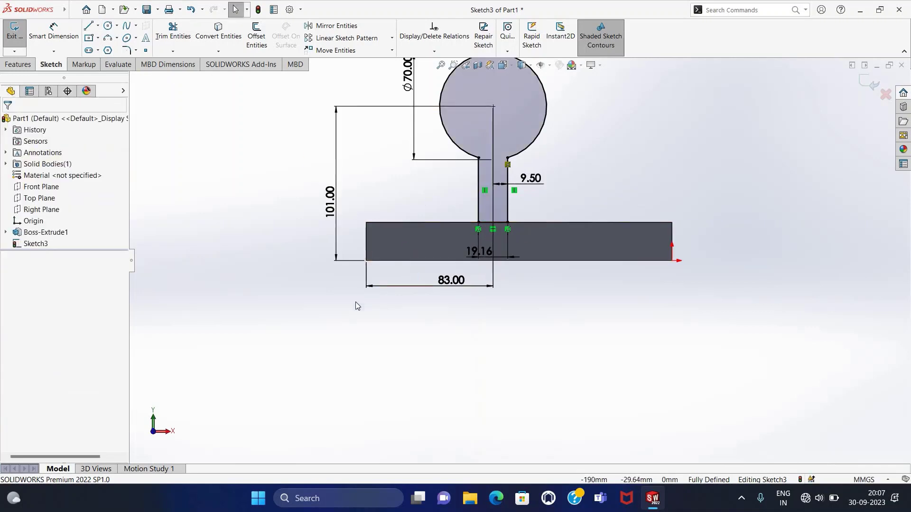
{"action": "left_click", "coordinate": [14, 32]}
- Extrude the keyhole profile in reverse, Up To Vertex at the picked base edge
{"action": "left_click", "coordinate": [18, 34]}
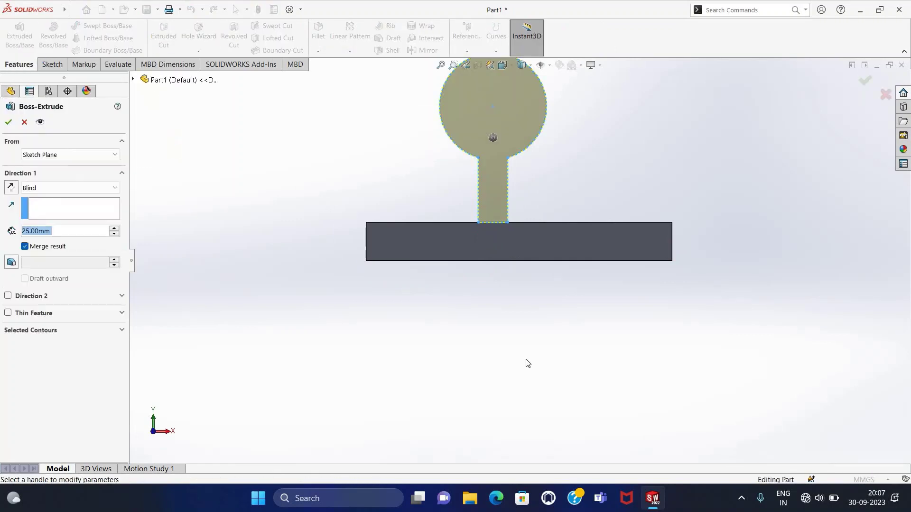
{"action": "left_click", "coordinate": [11, 187]}
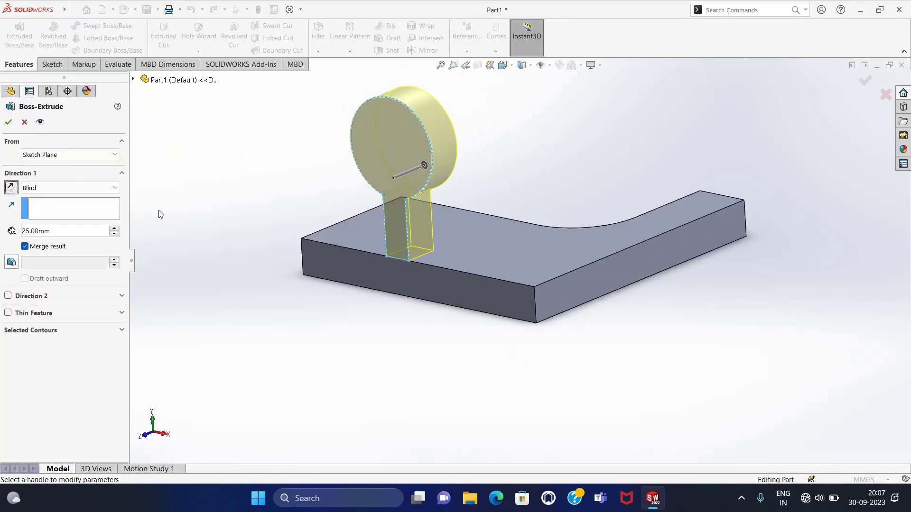
{"action": "left_click", "coordinate": [119, 190]}
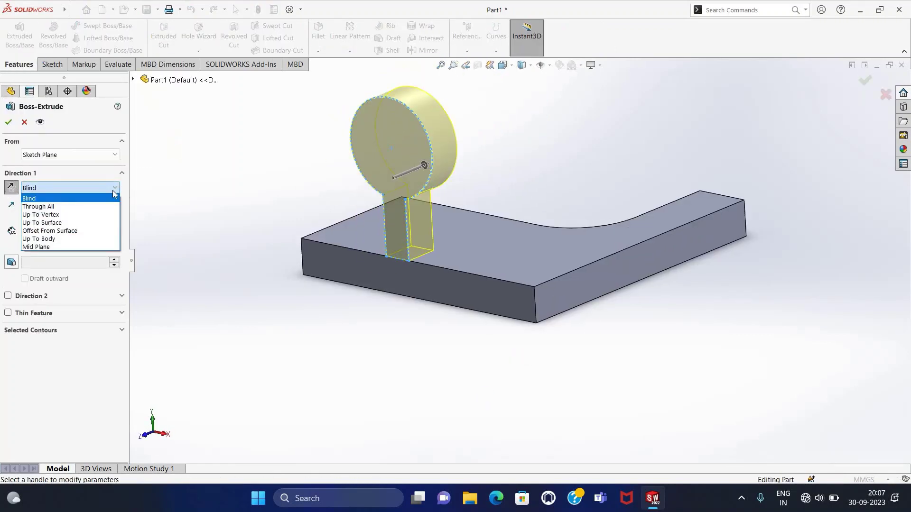
{"action": "left_click", "coordinate": [41, 215]}
{"action": "left_click", "coordinate": [300, 288]}
{"action": "mouse_move", "coordinate": [386, 327]}
{"action": "middle_mouse_down"}
{"action": "mouse_move", "coordinate": [430, 322]}
{"action": "mouse_move", "coordinate": [335, 288]}
{"action": "mouse_move", "coordinate": [321, 324]}
{"action": "mouse_move", "coordinate": [321, 313]}
{"action": "mouse_move", "coordinate": [340, 351]}
{"action": "mouse_move", "coordinate": [287, 321]}
{"action": "mouse_move", "coordinate": [252, 331]}
{"action": "mouse_move", "coordinate": [222, 370]}
{"action": "mouse_move", "coordinate": [246, 390]}
{"action": "middle_mouse_up"}
{"action": "key", "text": "Return"}
{"action": "mouse_move", "coordinate": [350, 389]}
{"action": "middle_mouse_down"}
{"action": "mouse_move", "coordinate": [315, 368]}
{"action": "mouse_move", "coordinate": [323, 380]}
{"action": "mouse_move", "coordinate": [317, 421]}
{"action": "middle_mouse_up"}
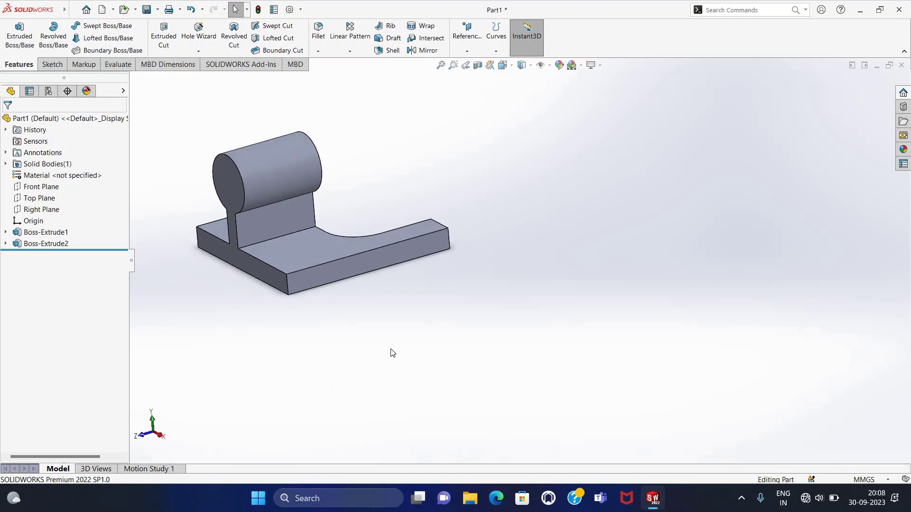
- Start a sketch on the base's front face and draw the second boss circle with a 35 mm value
{"action": "left_click", "coordinate": [53, 67]}
{"action": "left_click", "coordinate": [321, 268]}
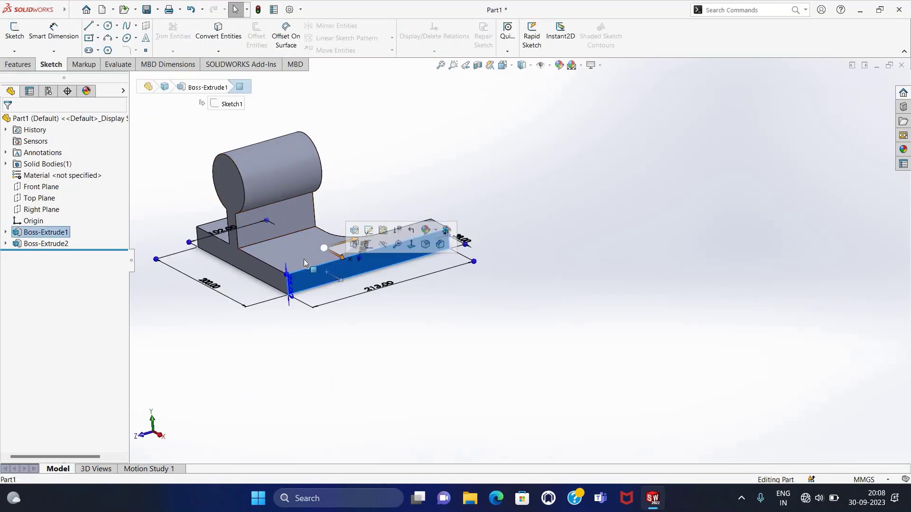
{"action": "left_click", "coordinate": [408, 235]}
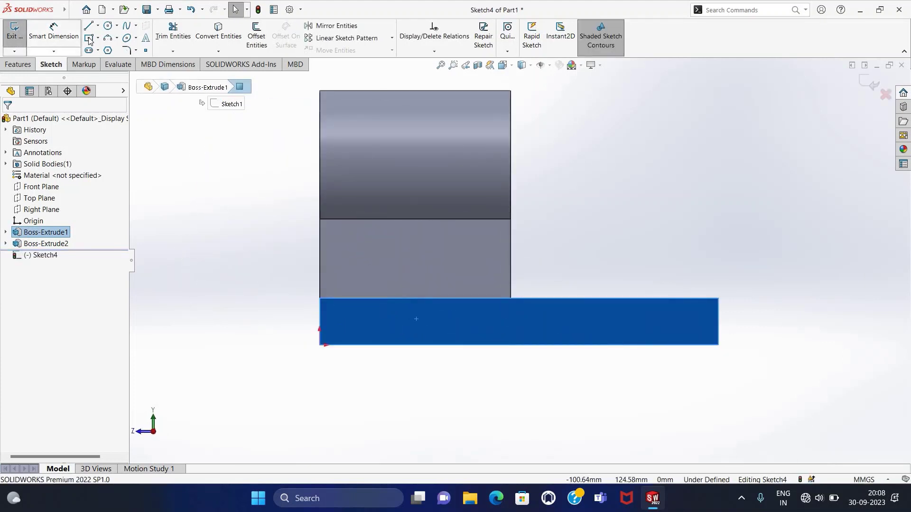
{"action": "left_click", "coordinate": [109, 27]}
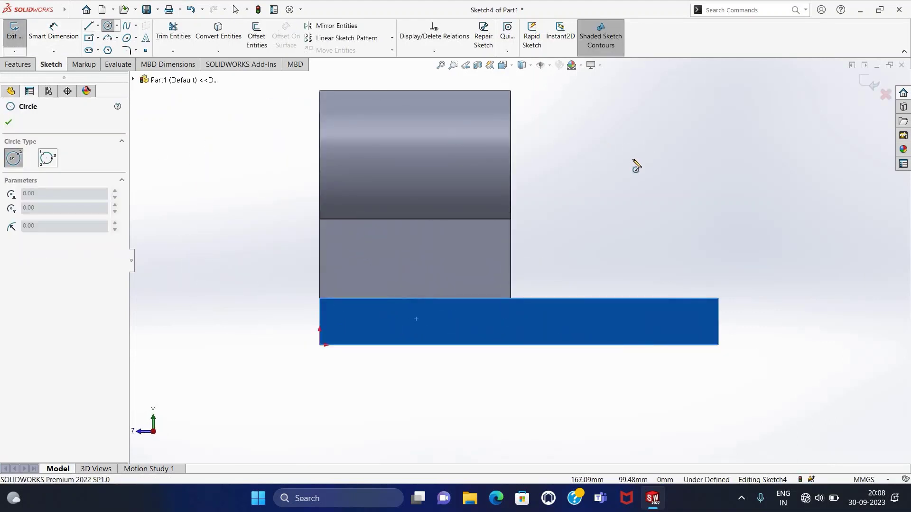
{"action": "left_click", "coordinate": [634, 161]}
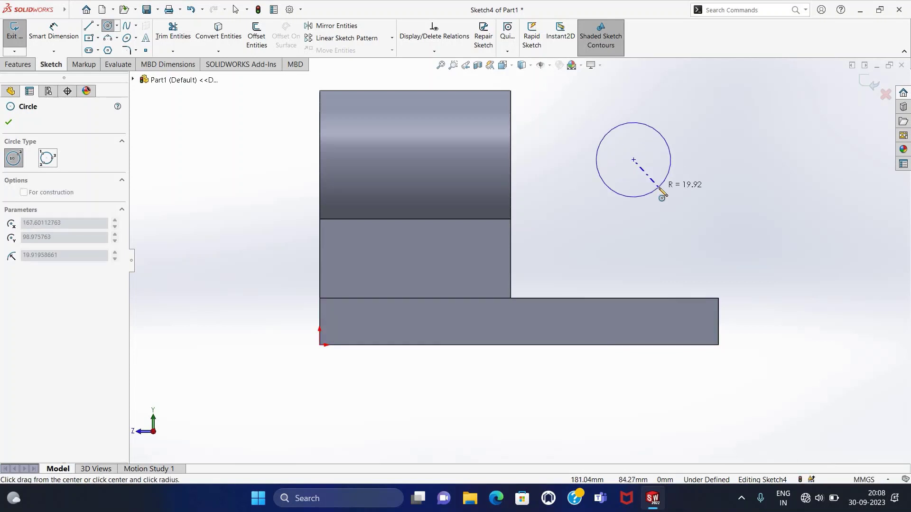
{"action": "left_click", "coordinate": [658, 187]}
{"action": "type", "text": "35"}
{"action": "key", "text": "Return"}
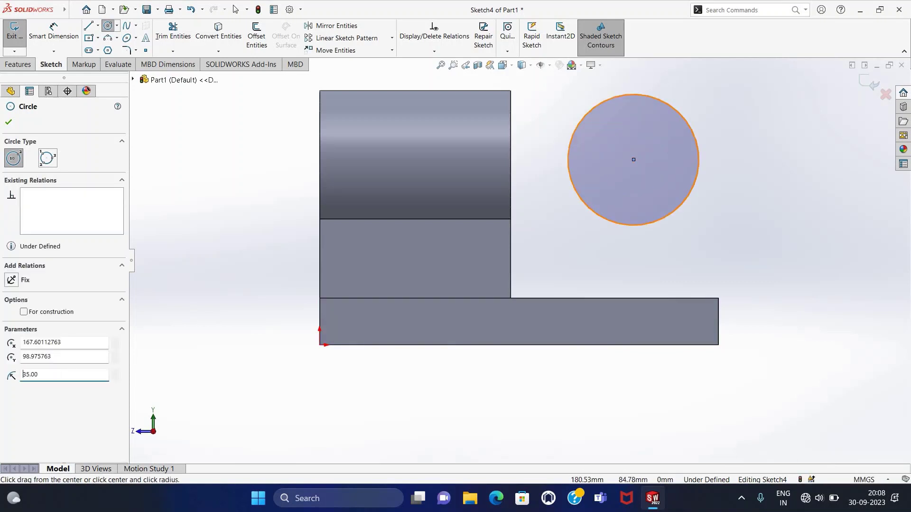
- Dimension the circle centre 35 mm from the base's right end
{"action": "left_click", "coordinate": [53, 31]}
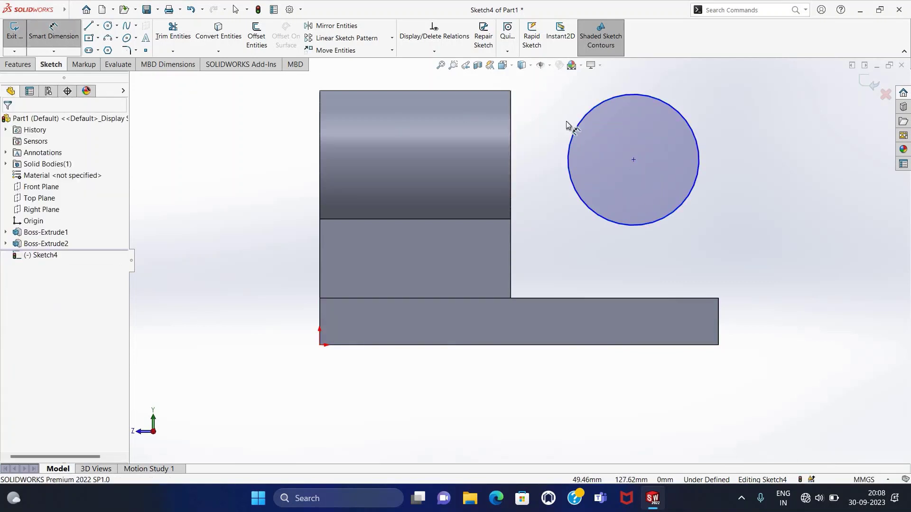
{"action": "left_click", "coordinate": [633, 160]}
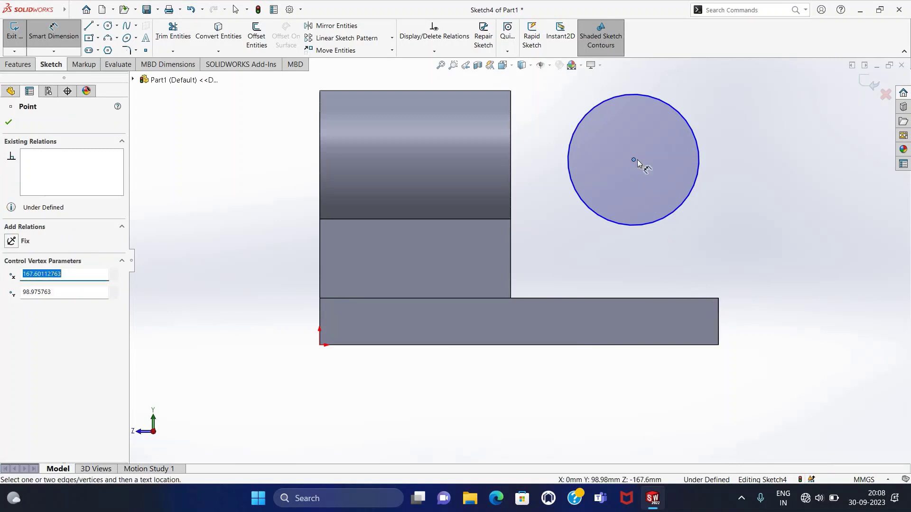
{"action": "left_click", "coordinate": [682, 380]}
{"action": "left_click", "coordinate": [634, 161]}
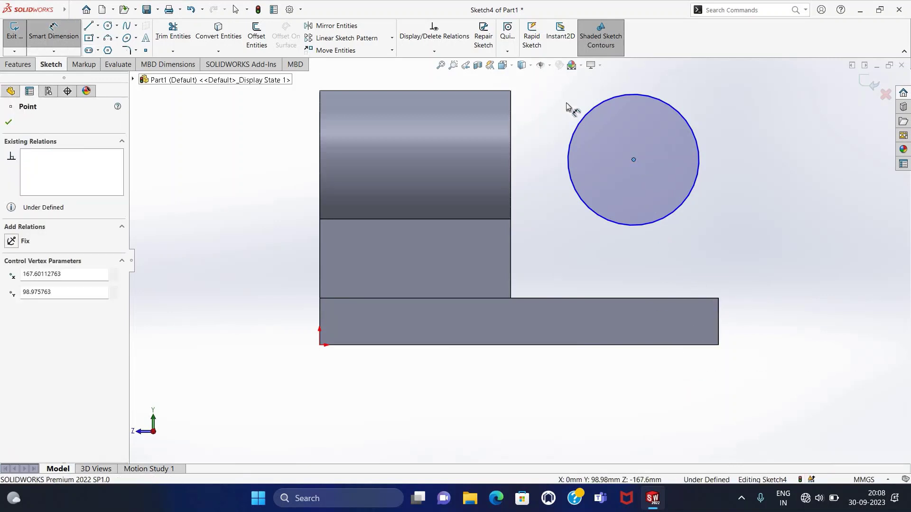
{"action": "key", "text": "Escape"}
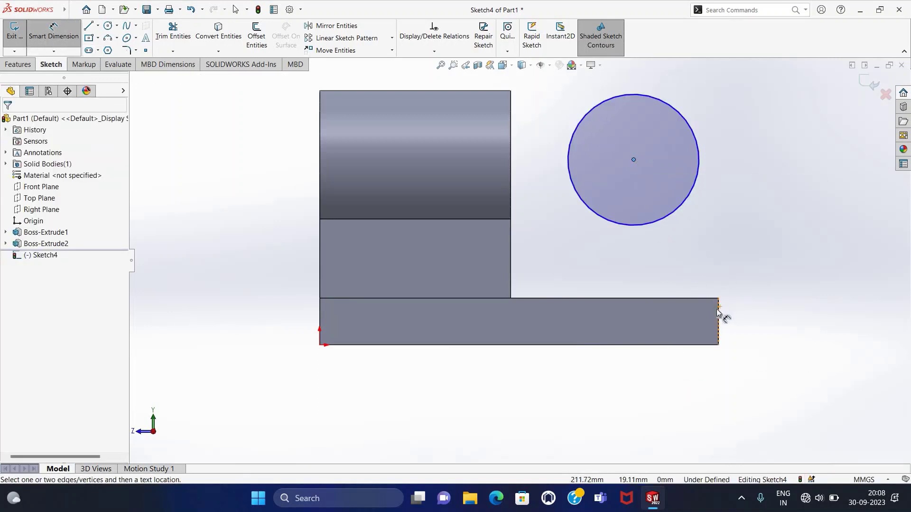
{"action": "left_click", "coordinate": [718, 309]}
{"action": "key", "text": "Escape"}
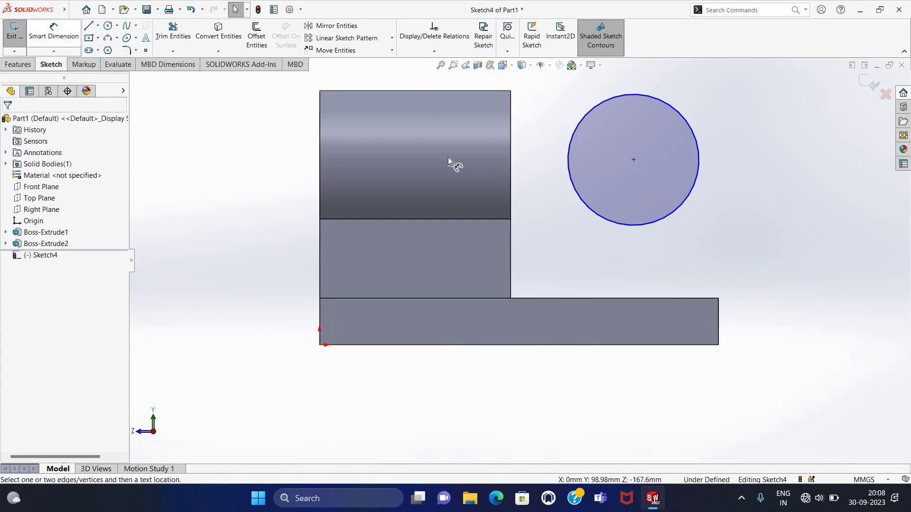
{"action": "left_click", "coordinate": [635, 161]}
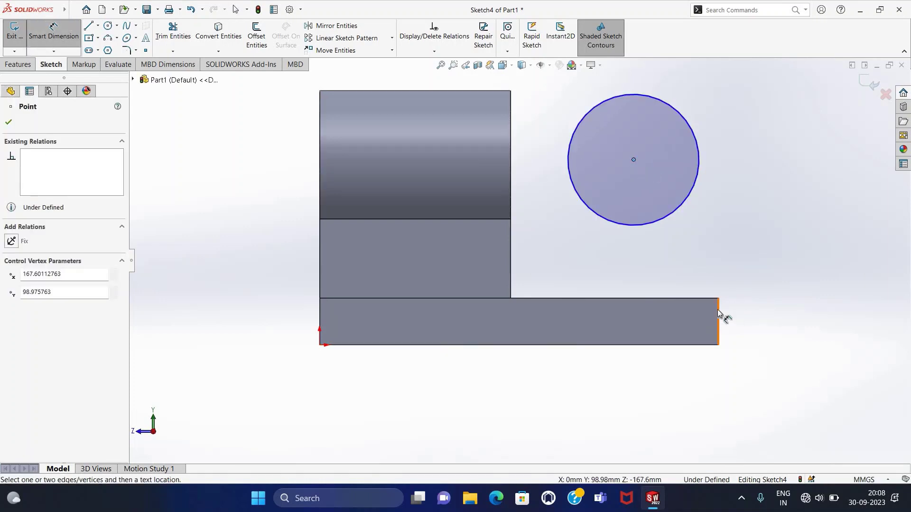
{"action": "left_click", "coordinate": [719, 315]}
{"action": "left_click", "coordinate": [711, 267]}
{"action": "type", "text": "35"}
{"action": "key", "text": "Return"}
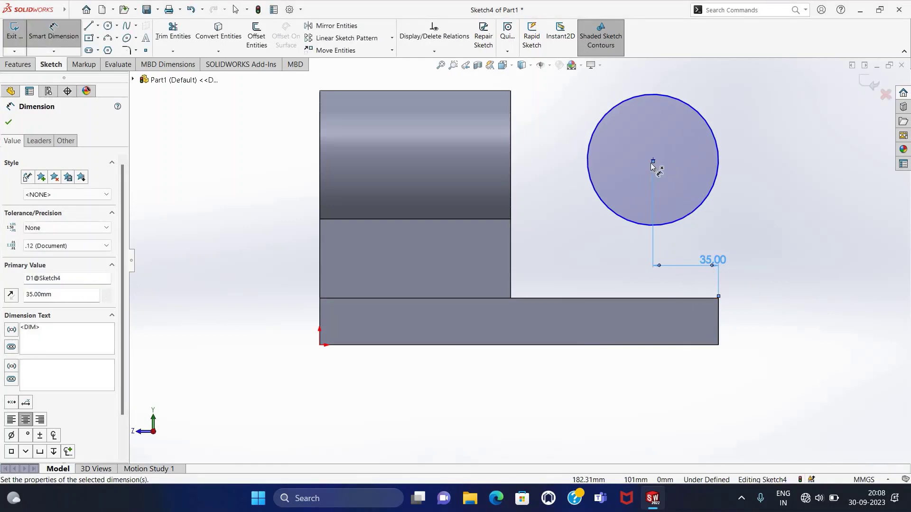
{"action": "key", "text": "Escape"}
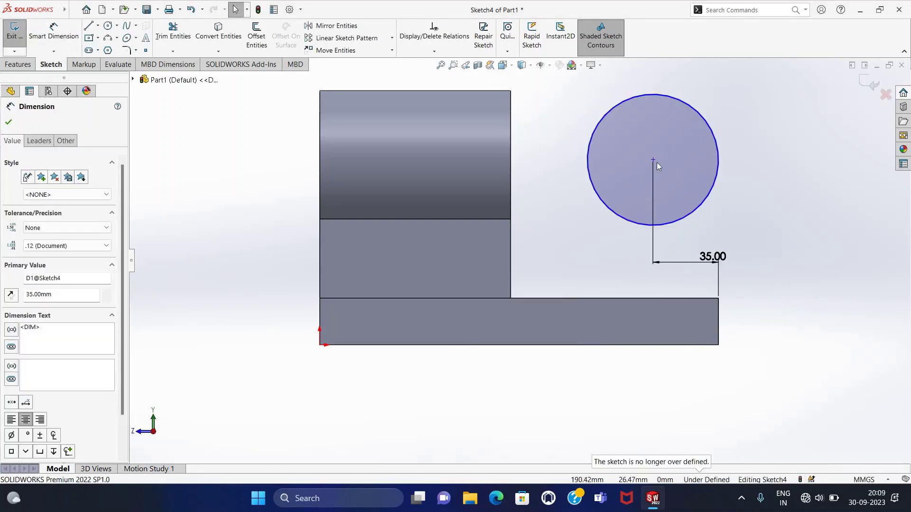
{"action": "left_click", "coordinate": [654, 162]}
{"action": "left_click", "coordinate": [766, 251]}
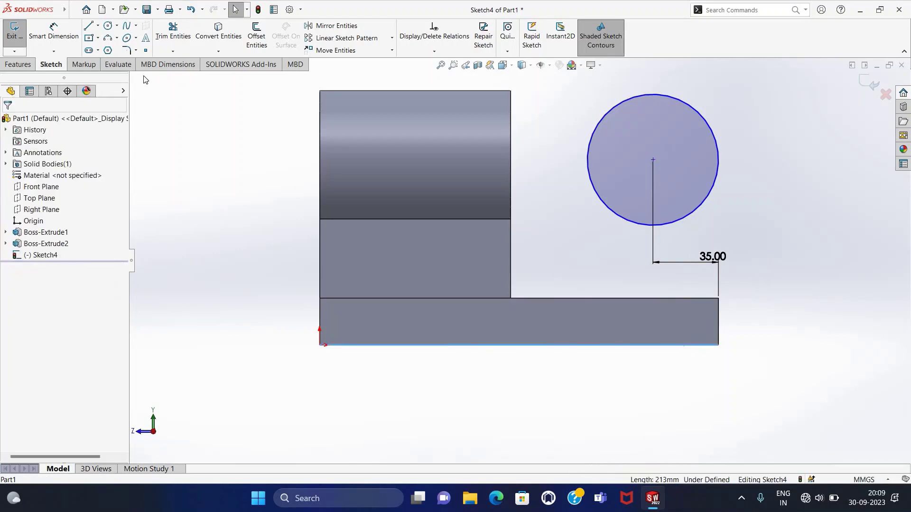
- Dimension the circle centre 101 mm above the base's bottom edge
{"action": "key", "text": "d"}
{"action": "left_click", "coordinate": [653, 160]}
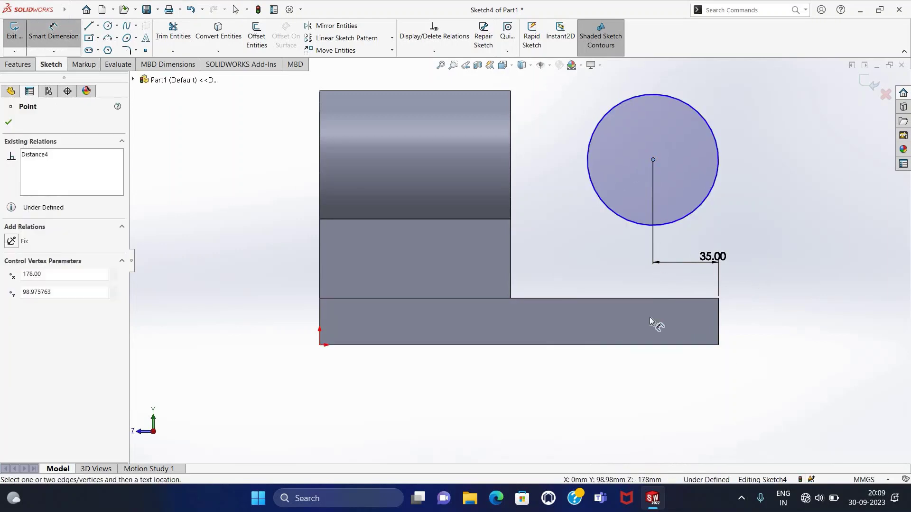
{"action": "left_click", "coordinate": [650, 346]}
{"action": "left_click", "coordinate": [770, 265]}
{"action": "type", "text": "101"}
{"action": "key", "text": "Return"}
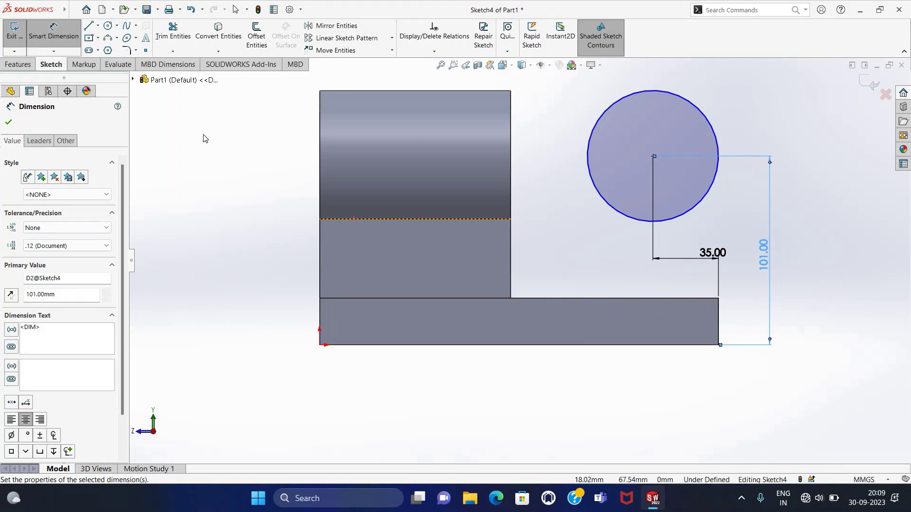
{"action": "key", "text": "Escape"}
- Draw two vertical lines from the circle down to the base's top edge
{"action": "key", "text": "l"}
{"action": "left_click", "coordinate": [701, 201]}
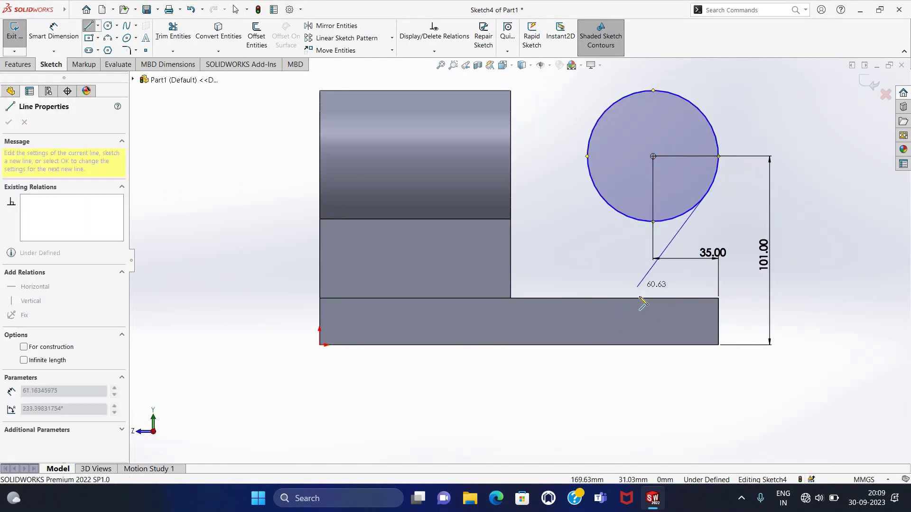
{"action": "key", "text": "Escape"}
{"action": "key", "text": "Escape"}
{"action": "key", "text": "l"}
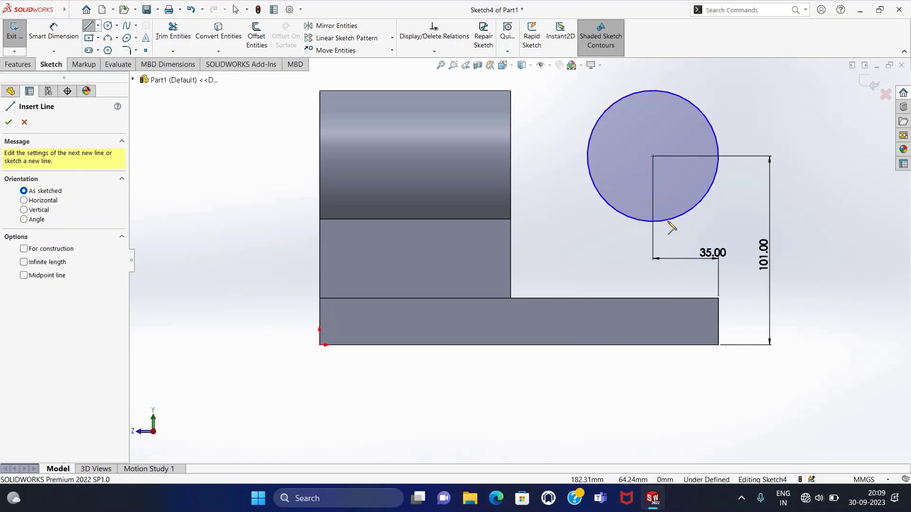
{"action": "left_click", "coordinate": [668, 221]}
{"action": "left_click", "coordinate": [668, 298]}
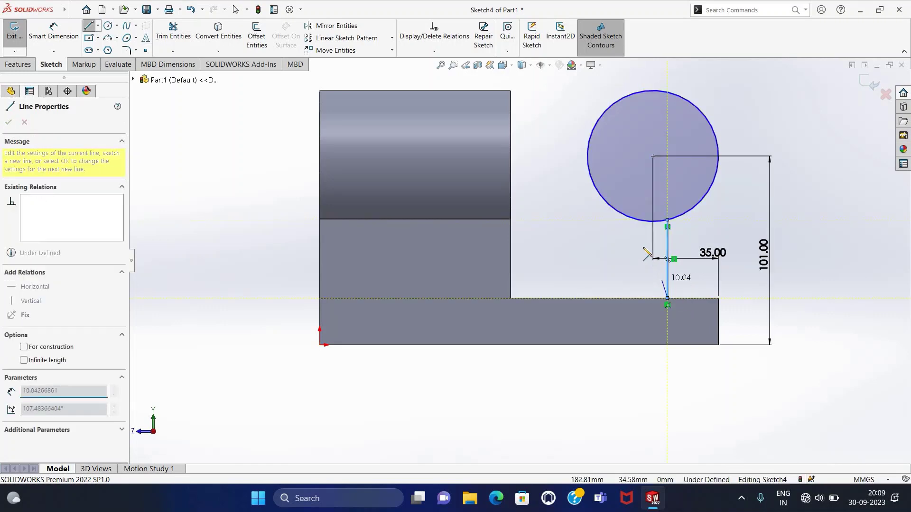
{"action": "key", "text": "Escape"}
{"action": "key", "text": "l"}
{"action": "left_click", "coordinate": [668, 222]}
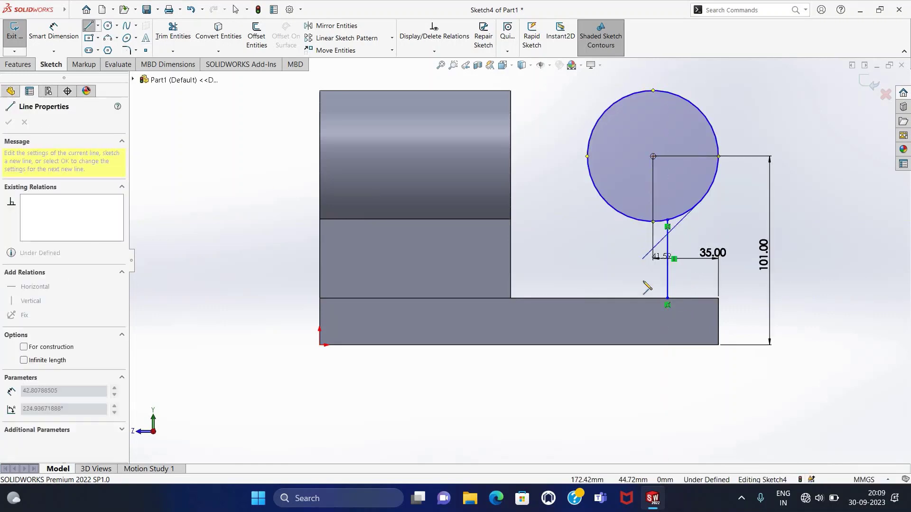
{"action": "key", "text": "Escape"}
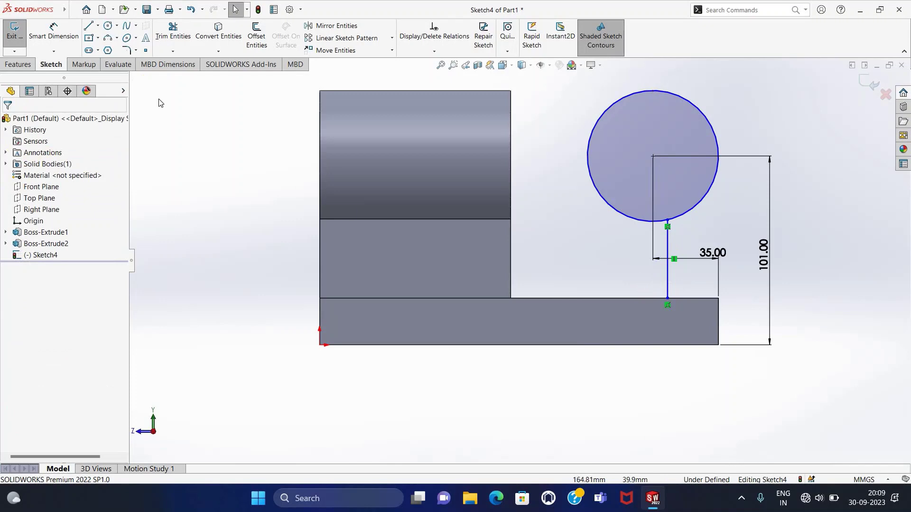
{"action": "left_click", "coordinate": [88, 25]}
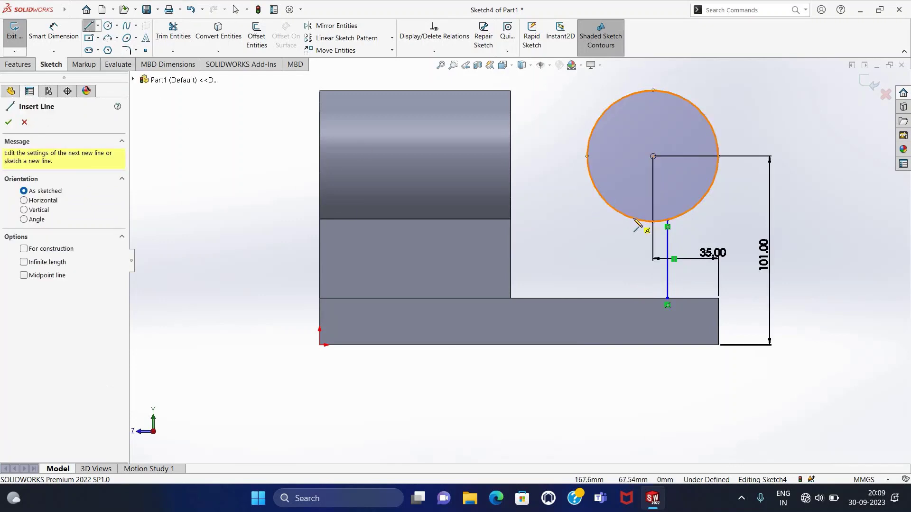
{"action": "left_click", "coordinate": [634, 220]}
{"action": "left_click", "coordinate": [633, 298]}
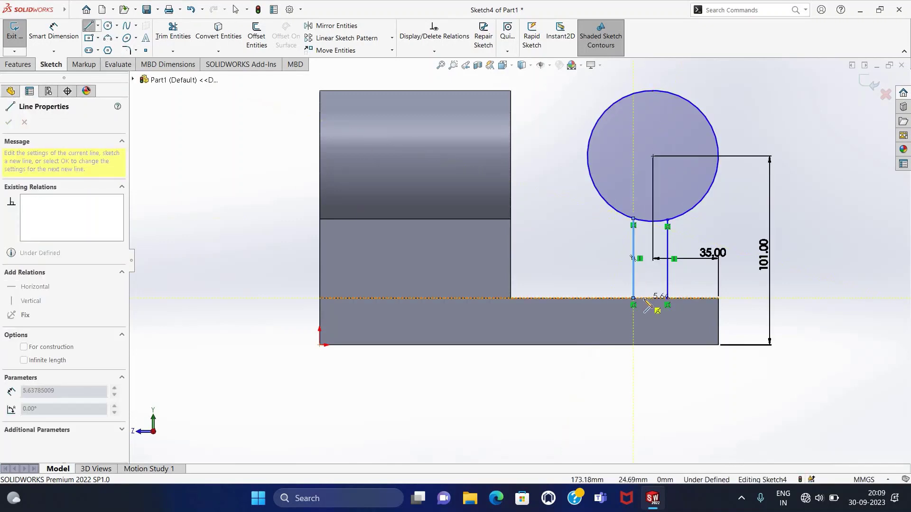
{"action": "key", "text": "Escape"}
- Dimension each vertical line 9.5 mm from the circle centre
{"action": "left_click", "coordinate": [53, 31]}
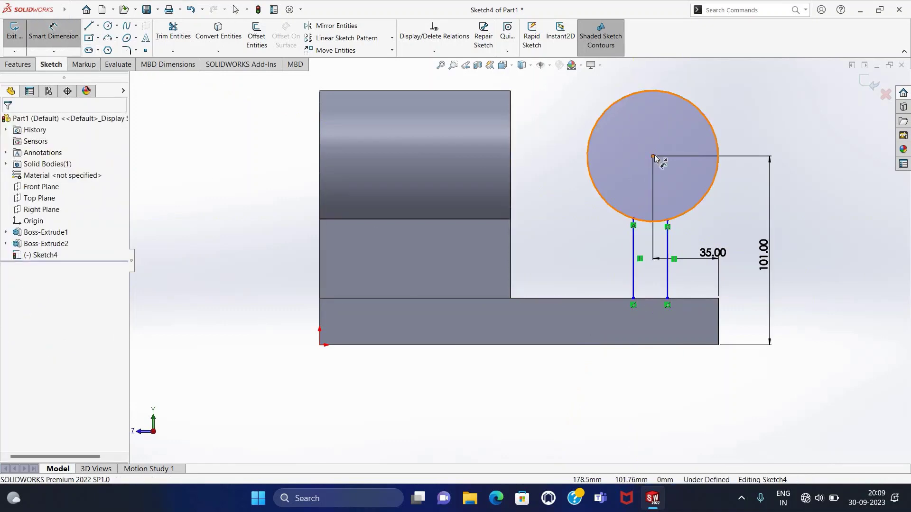
{"action": "left_click", "coordinate": [653, 157]}
{"action": "left_click", "coordinate": [634, 250]}
{"action": "left_click", "coordinate": [627, 186]}
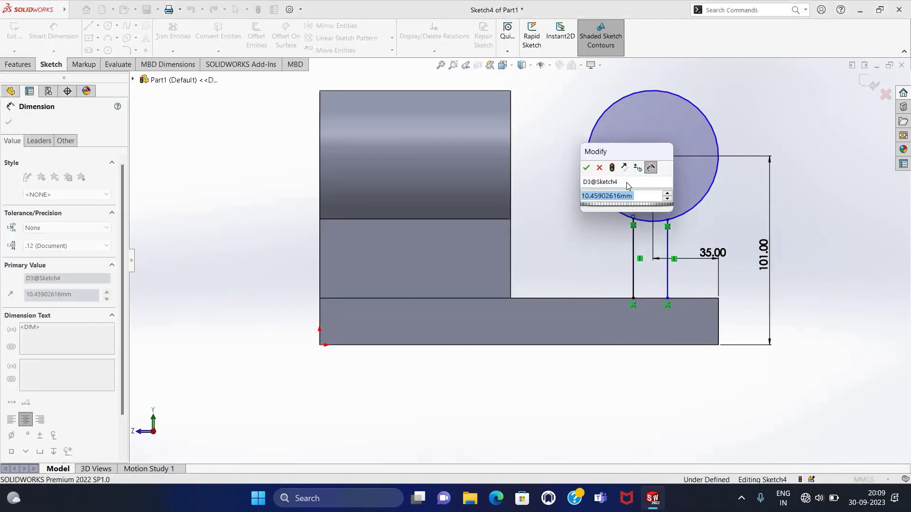
{"action": "type", "text": "9.5"}
{"action": "key", "text": "Return"}
{"action": "key", "text": "Escape"}
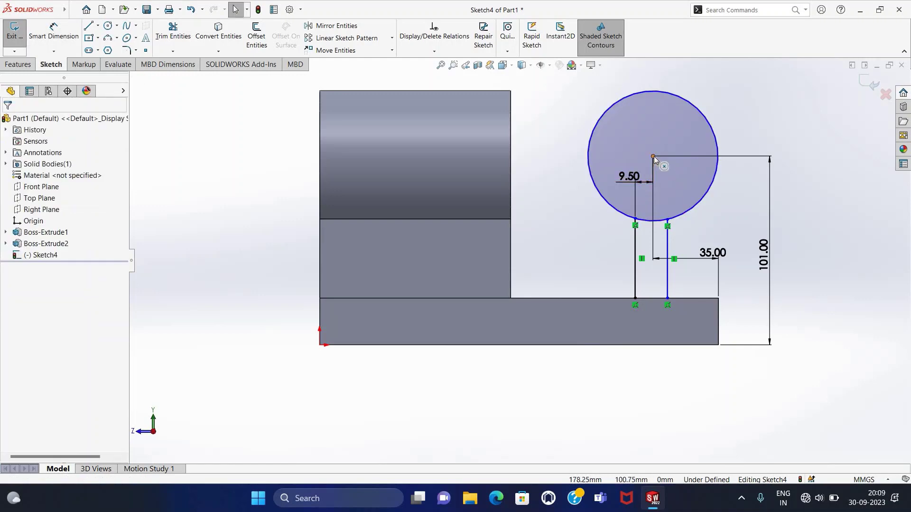
{"action": "left_click", "coordinate": [654, 156]}
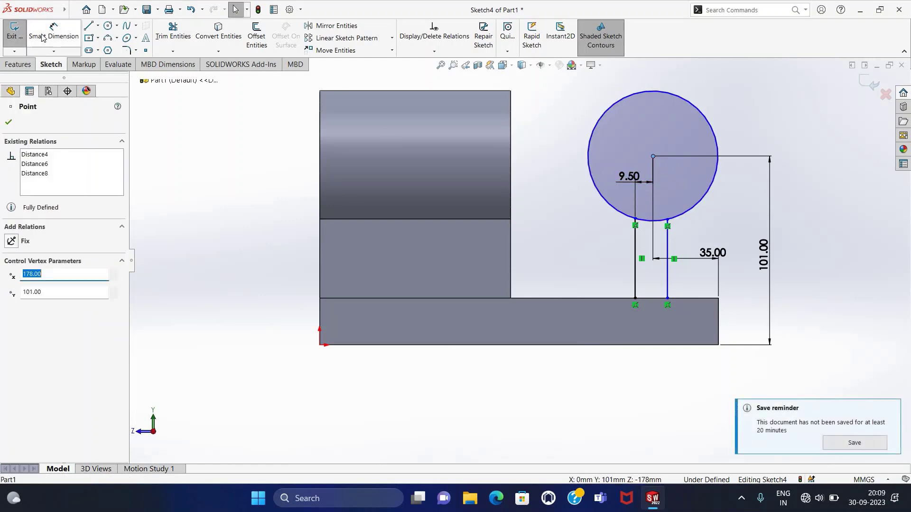
{"action": "left_click", "coordinate": [53, 32]}
{"action": "left_click", "coordinate": [654, 157]}
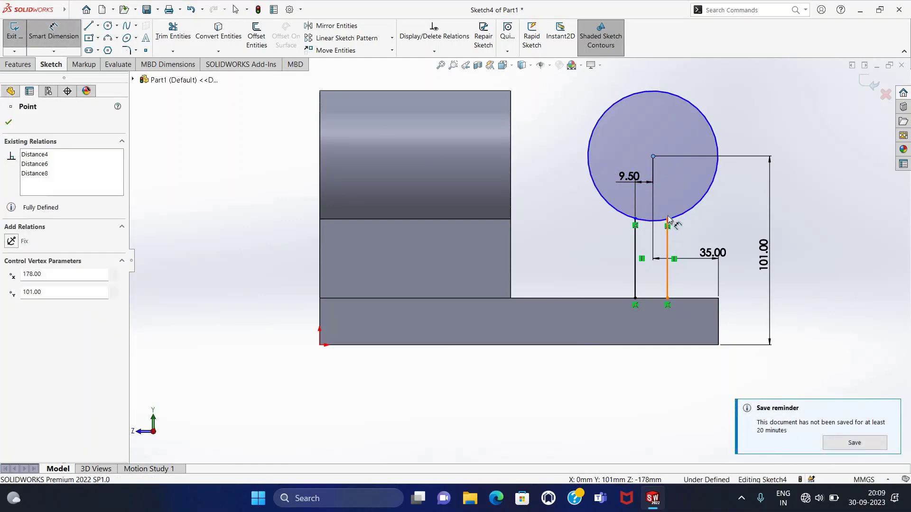
{"action": "left_click", "coordinate": [668, 247]}
{"action": "left_click", "coordinate": [677, 190]}
{"action": "type", "text": "5"}
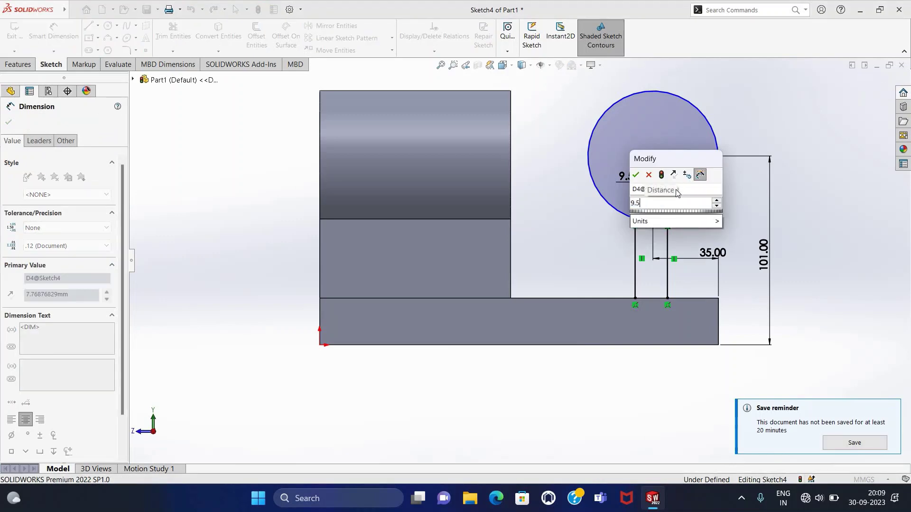
{"action": "key", "text": "Return"}
{"action": "key", "text": "Escape"}
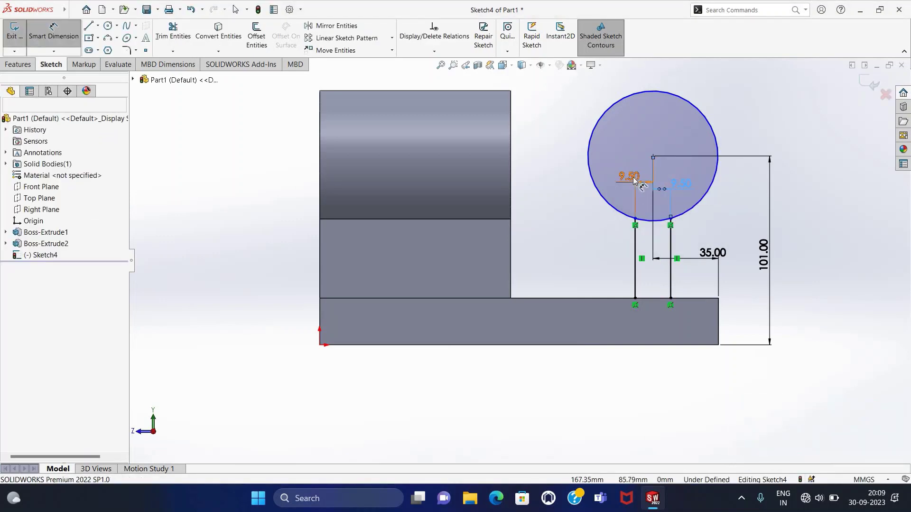
{"action": "left_click_drag", "start_coordinate": [637, 190], "coordinate": [689, 194]}
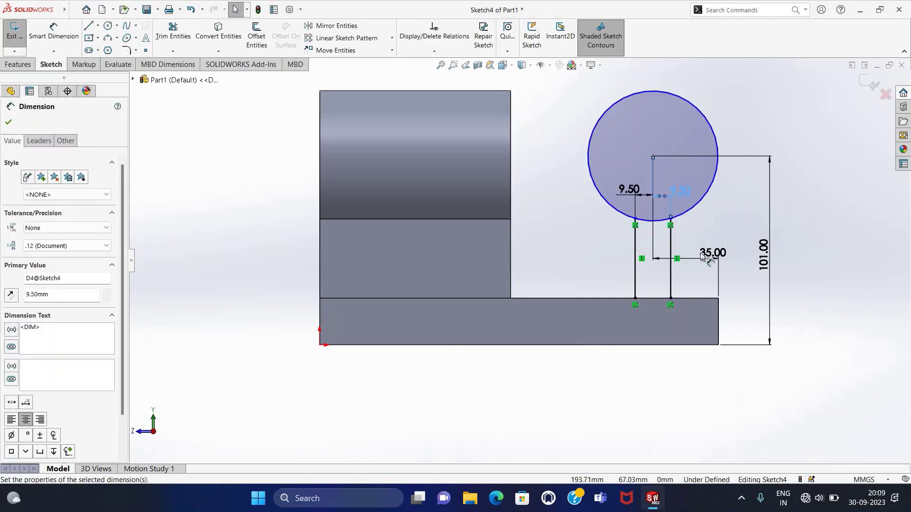
{"action": "left_click", "coordinate": [694, 268]}
- Join the lines' feet, trim the circle arc between them, and exit the sketch
{"action": "key", "text": "l"}
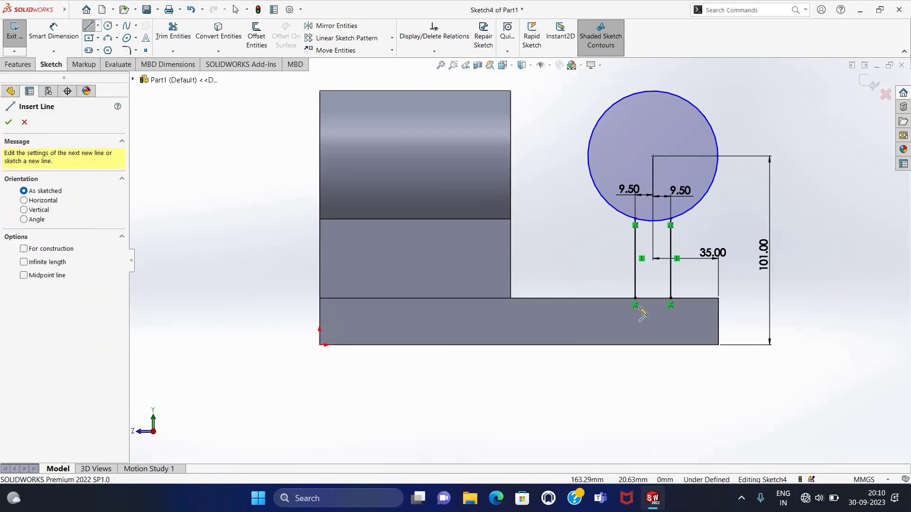
{"action": "left_click", "coordinate": [636, 298]}
{"action": "left_click", "coordinate": [670, 298]}
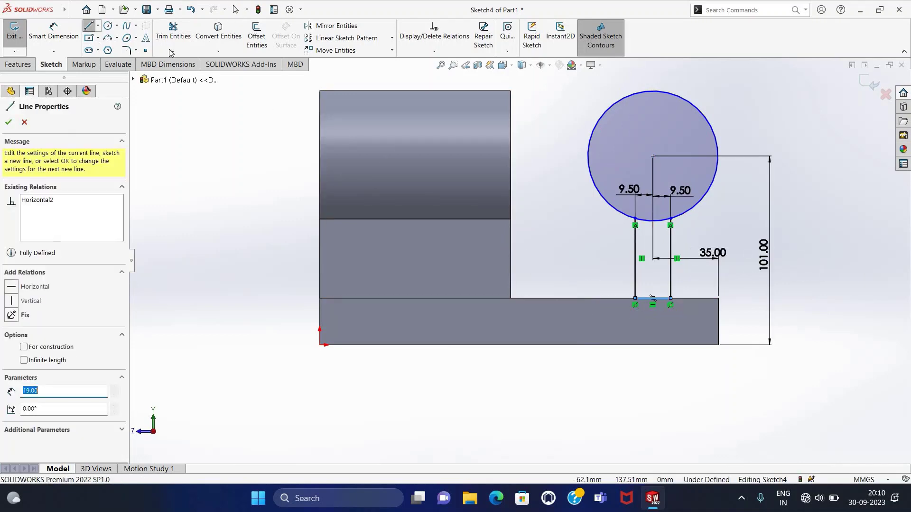
{"action": "key", "text": "t"}
{"action": "left_click", "coordinate": [653, 222]}
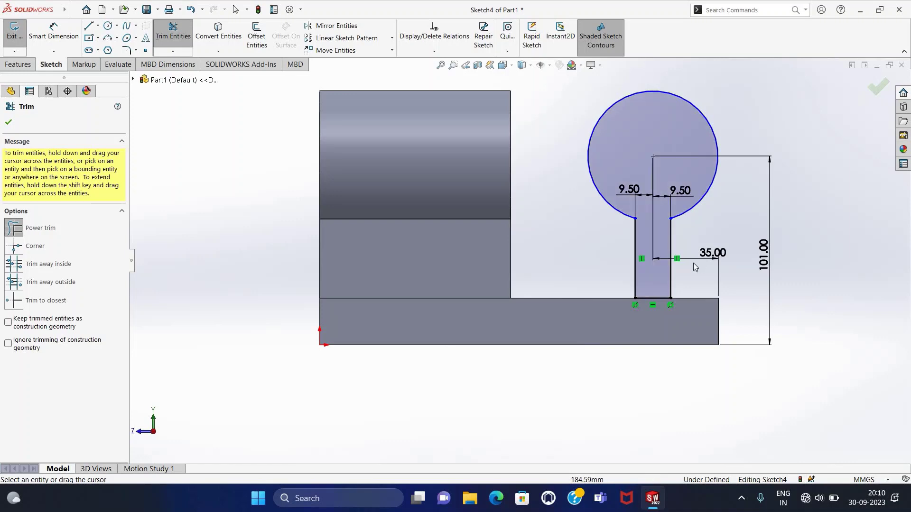
{"action": "left_click", "coordinate": [15, 30]}
- Extrude the keyhole profile Up To Vertex at the first boss's end edge, creating Boss-Extrude3
{"action": "left_click", "coordinate": [18, 64]}
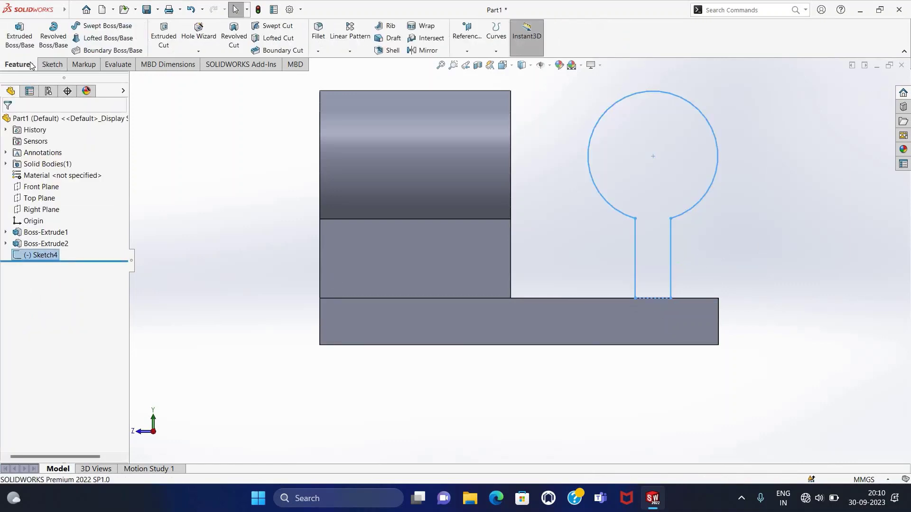
{"action": "left_click", "coordinate": [20, 38]}
{"action": "mouse_move", "coordinate": [502, 359]}
{"action": "middle_mouse_down"}
{"action": "mouse_move", "coordinate": [403, 370]}
{"action": "mouse_move", "coordinate": [390, 336]}
{"action": "middle_mouse_up"}
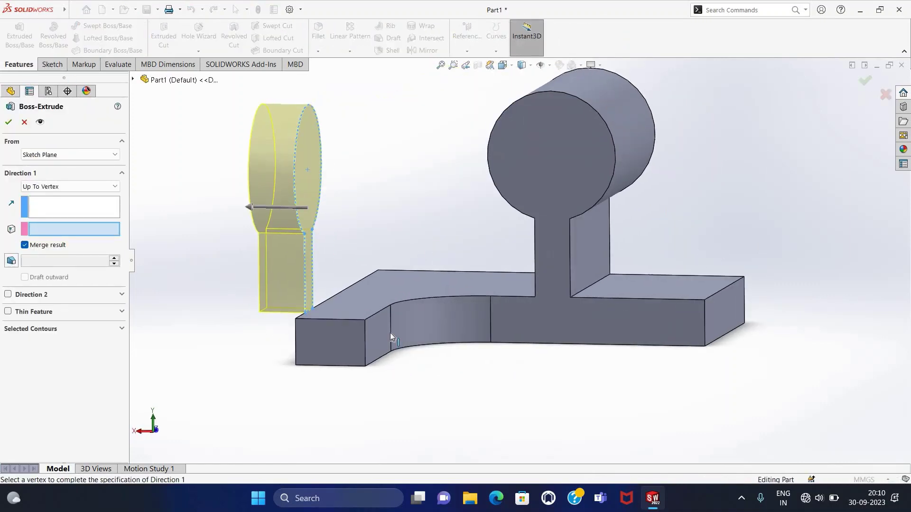
{"action": "left_click", "coordinate": [378, 317]}
{"action": "middle_click_drag", "start_coordinate": [402, 384], "coordinate": [489, 402]}
{"action": "left_click", "coordinate": [9, 124]}
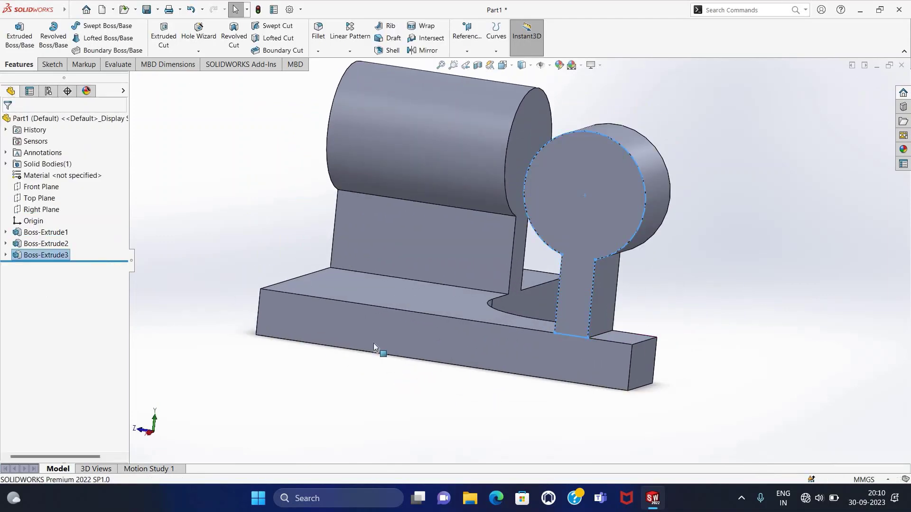
{"action": "middle_click_drag", "start_coordinate": [358, 390], "coordinate": [260, 374]}
{"action": "left_click", "coordinate": [261, 374]}
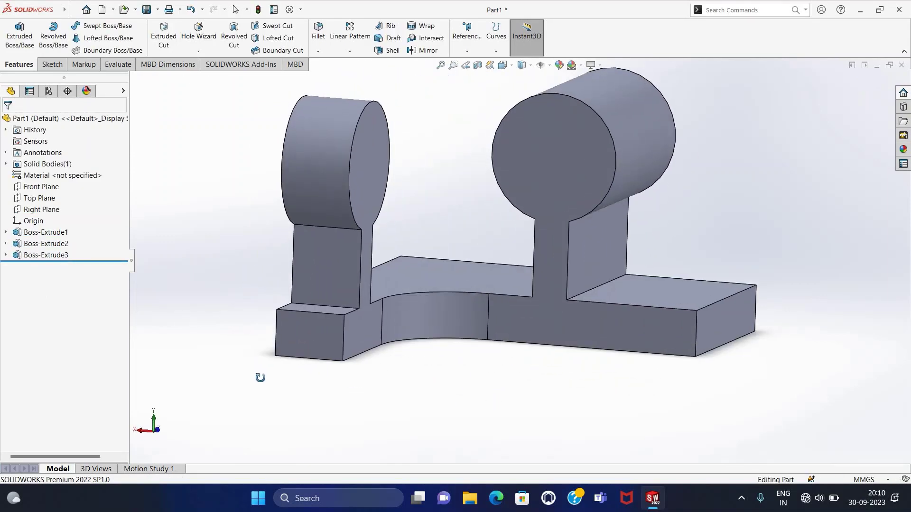
- Start a new sketch on the base's top face and fit the part in view
{"action": "left_click", "coordinate": [52, 64]}
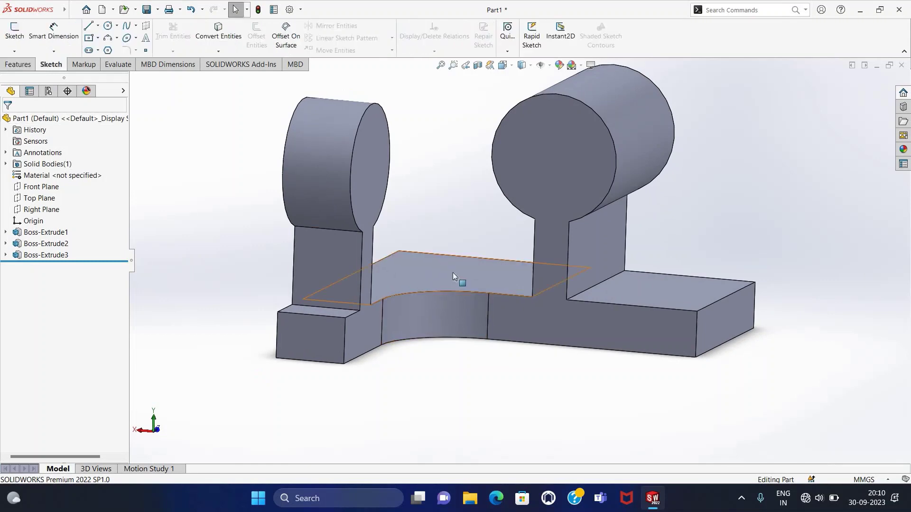
{"action": "left_click", "coordinate": [457, 278]}
{"action": "left_click", "coordinate": [475, 235]}
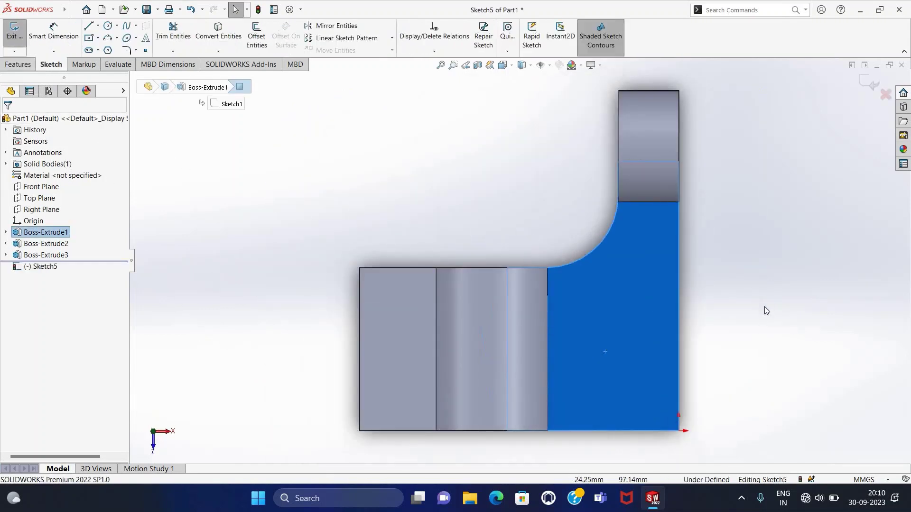
{"action": "scroll", "coordinate": [759, 322], "scroll_direction": "down", "scroll_amount": 2}
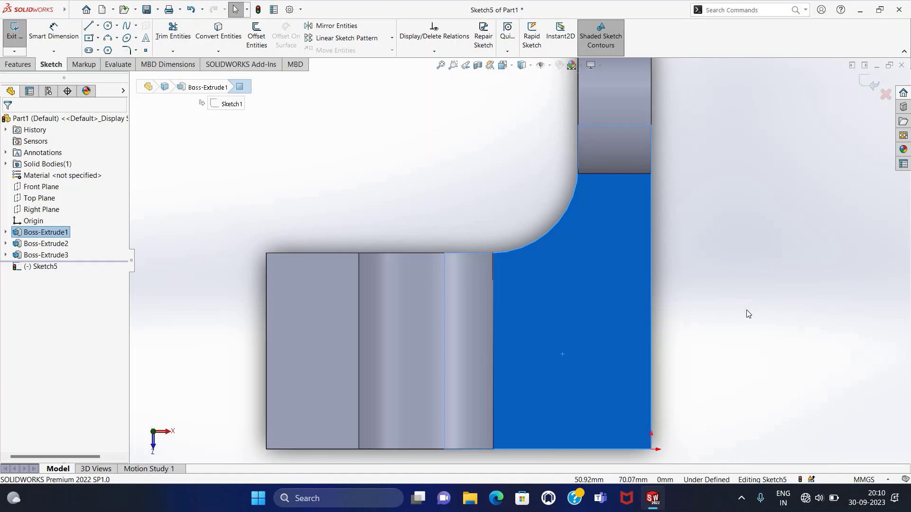
{"action": "key", "text": "f"}
- Select the curved fillet, top and side edges for Convert Entities, dropping unwanted boss edges
{"action": "left_click", "coordinate": [219, 51]}
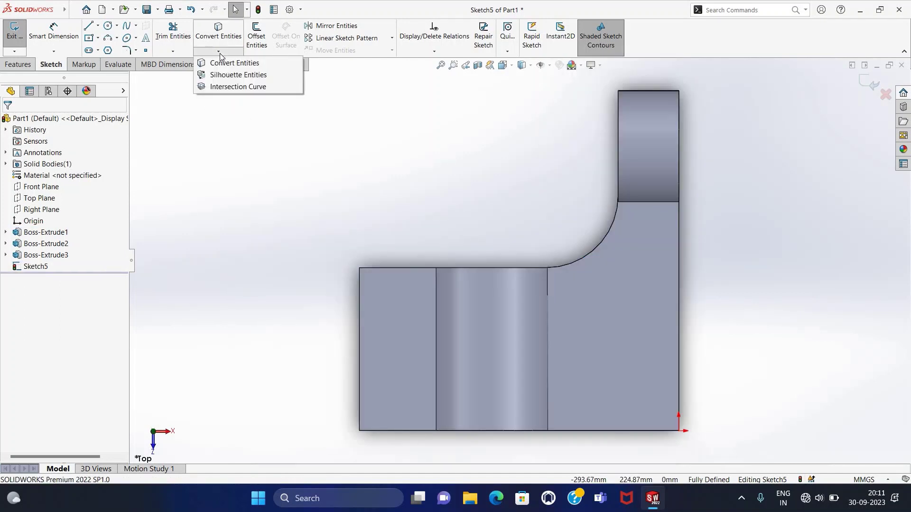
{"action": "left_click", "coordinate": [219, 63]}
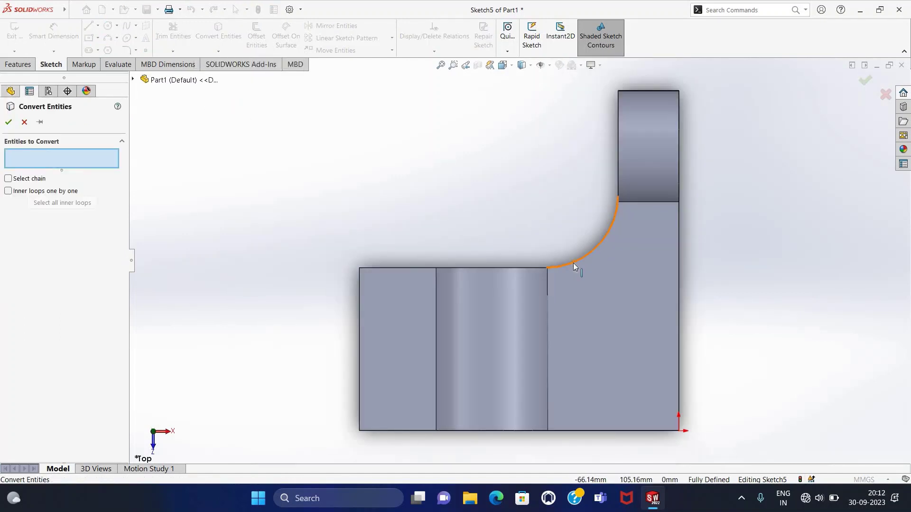
{"action": "left_click", "coordinate": [573, 264]}
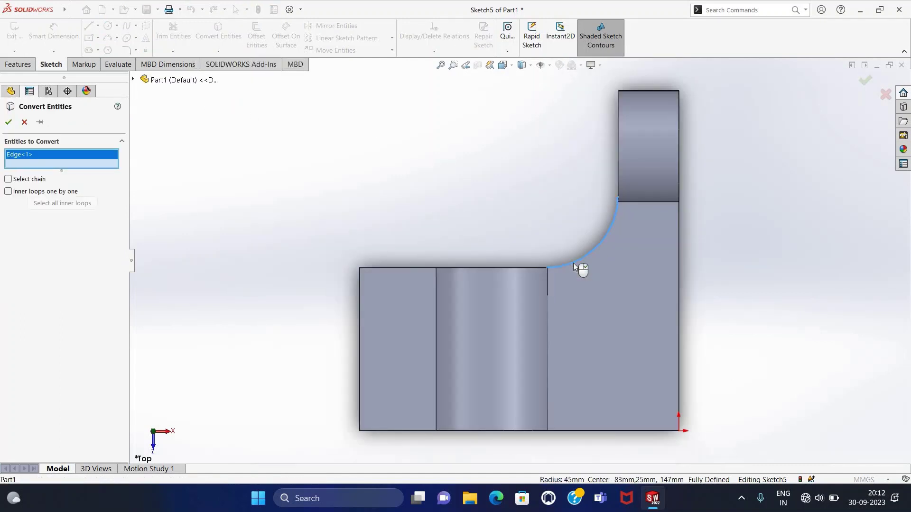
{"action": "left_click", "coordinate": [533, 269]}
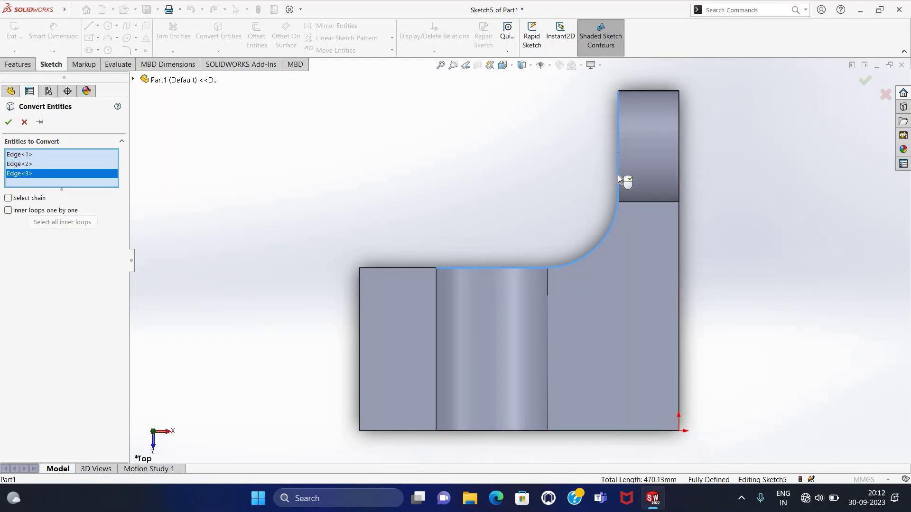
{"action": "middle_click_drag", "start_coordinate": [737, 253], "coordinate": [611, 218]}
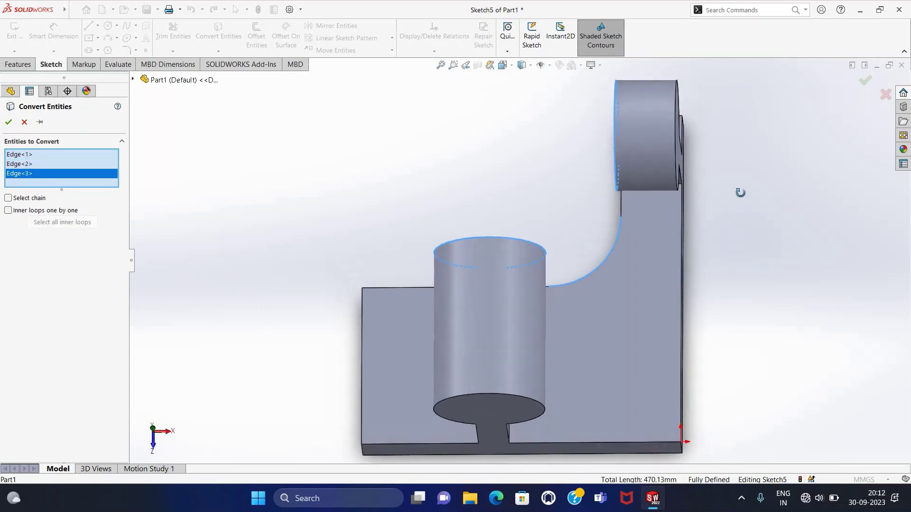
{"action": "left_click", "coordinate": [611, 218]}
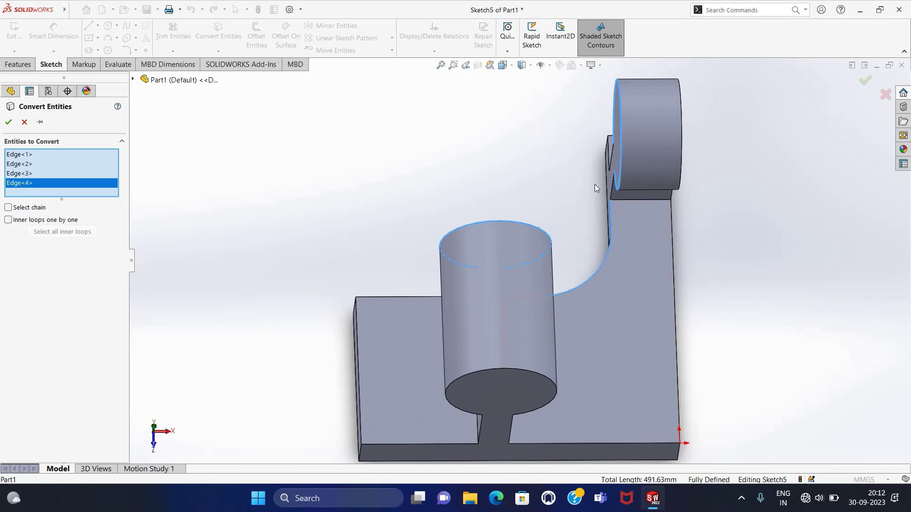
{"action": "left_click", "coordinate": [618, 186]}
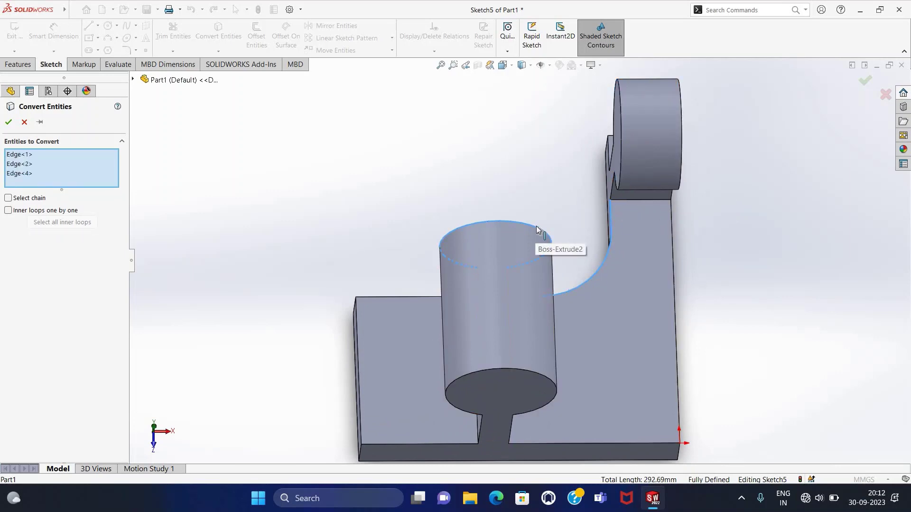
{"action": "left_click", "coordinate": [551, 241]}
- Add the remaining corner outline edges, convert them to sketch geometry, and view from Top
{"action": "middle_click_drag", "start_coordinate": [707, 246], "coordinate": [573, 293]}
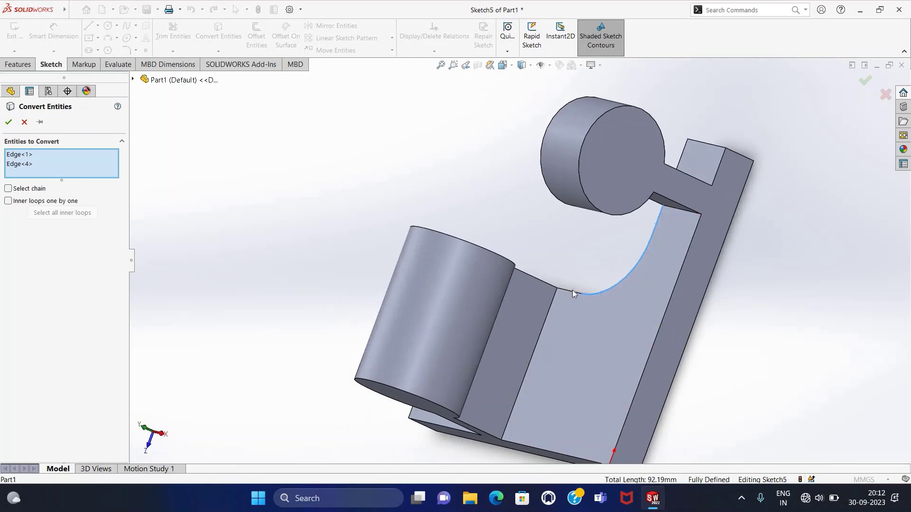
{"action": "left_click", "coordinate": [572, 293]}
{"action": "left_click", "coordinate": [657, 242]}
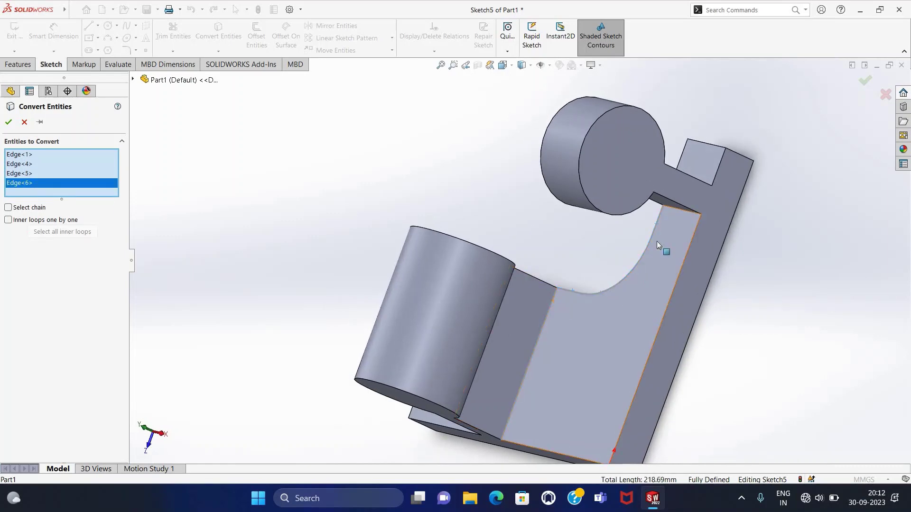
{"action": "left_click", "coordinate": [681, 212]}
{"action": "middle_click_drag", "start_coordinate": [316, 252], "coordinate": [342, 298]}
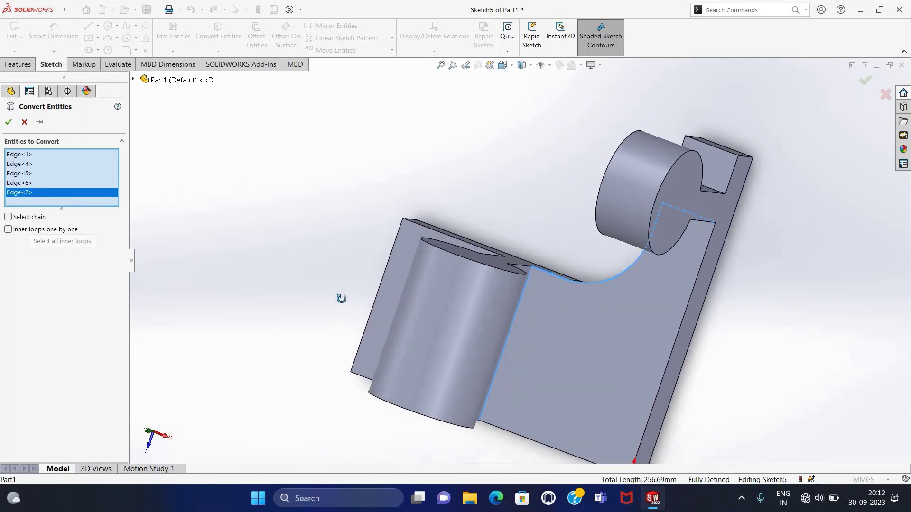
{"action": "left_click", "coordinate": [9, 123]}
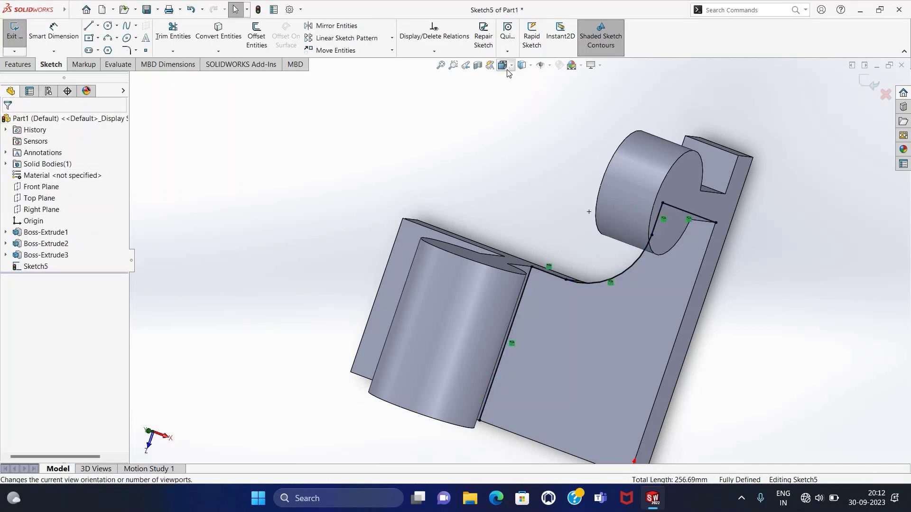
{"action": "left_click", "coordinate": [524, 66]}
{"action": "left_click", "coordinate": [415, 342]}
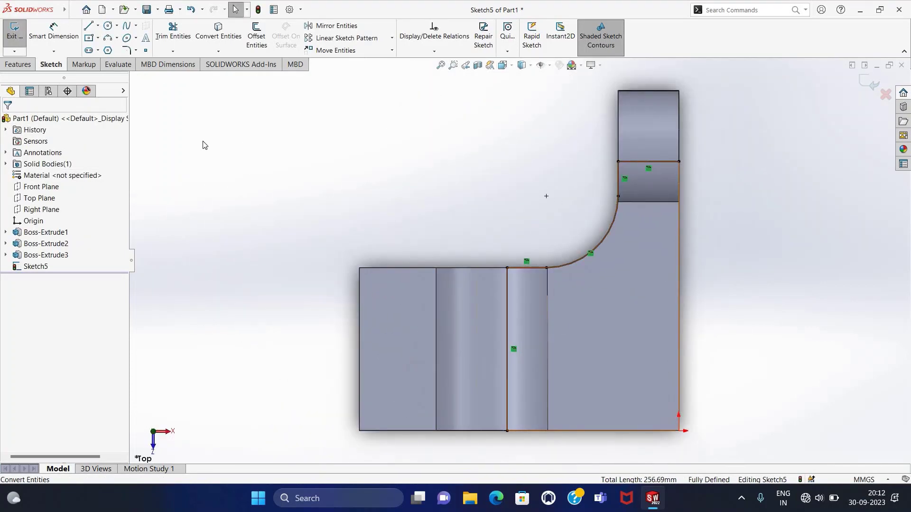
- Draw a horizontal line across the lower leg and a vertical line across the upper block
{"action": "key", "text": "l"}
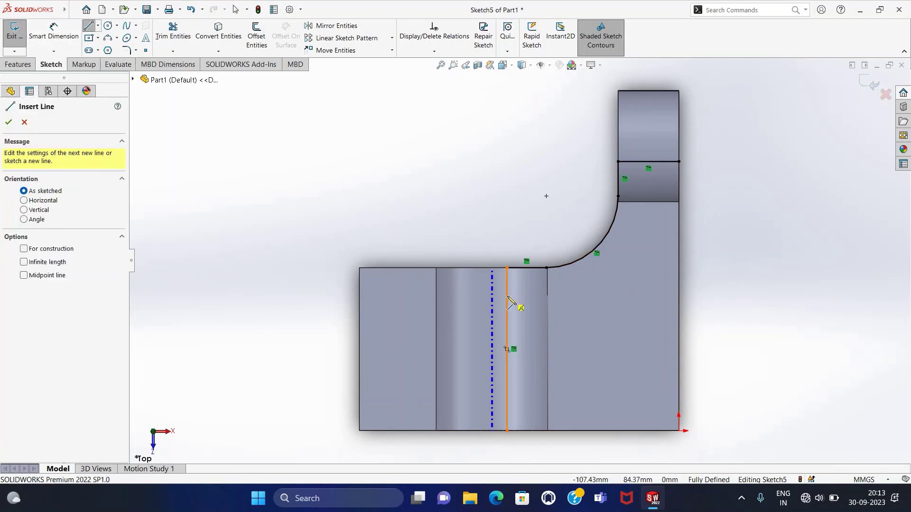
{"action": "left_click", "coordinate": [507, 298]}
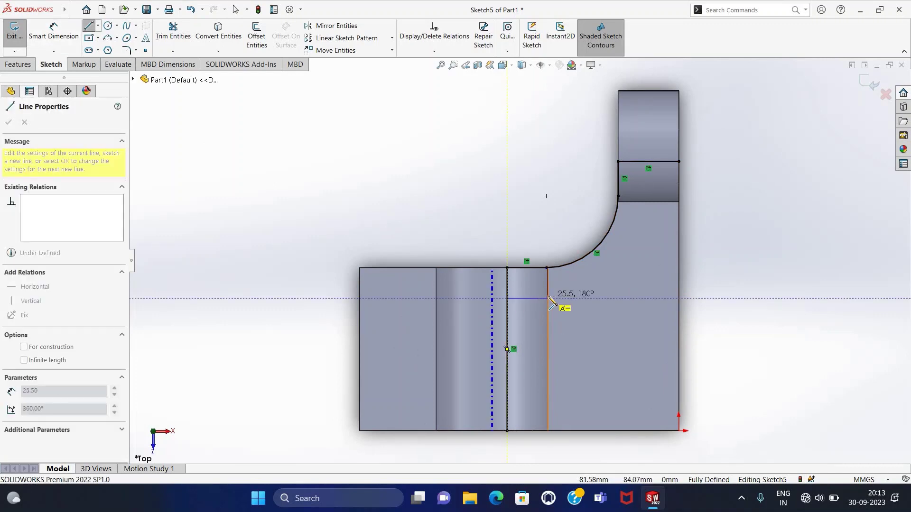
{"action": "left_click", "coordinate": [547, 298]}
{"action": "key", "text": "Escape"}
{"action": "key", "text": "l"}
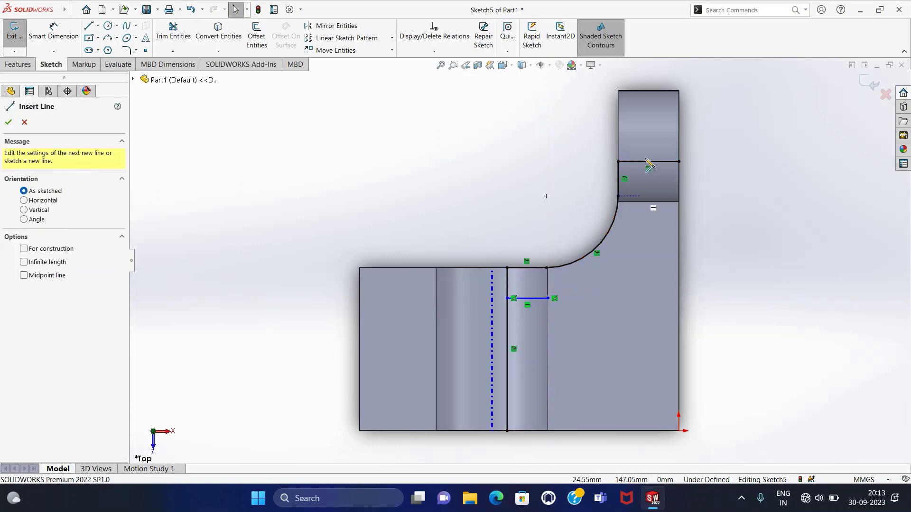
{"action": "left_click", "coordinate": [647, 161]}
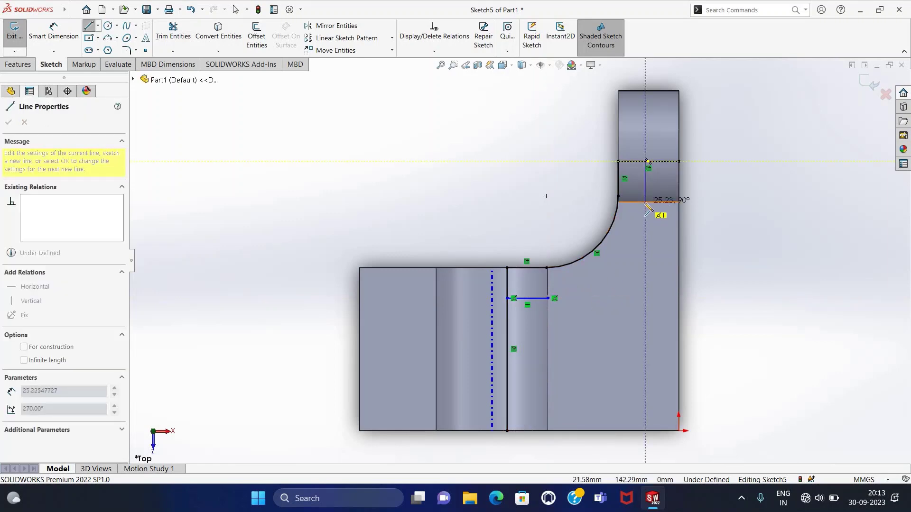
{"action": "left_click", "coordinate": [648, 203]}
{"action": "key", "text": "Escape"}
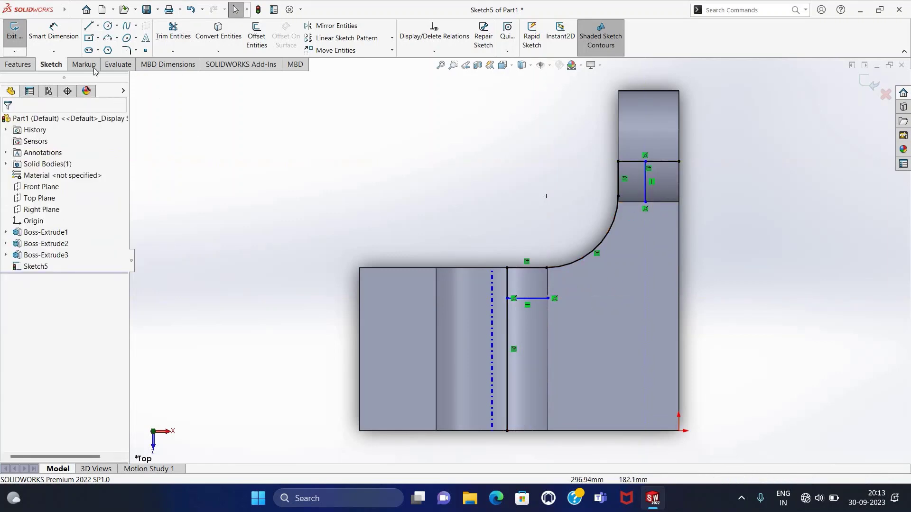
- Dimension both cross lines 19 mm from their adjacent edges
{"action": "key", "text": "d"}
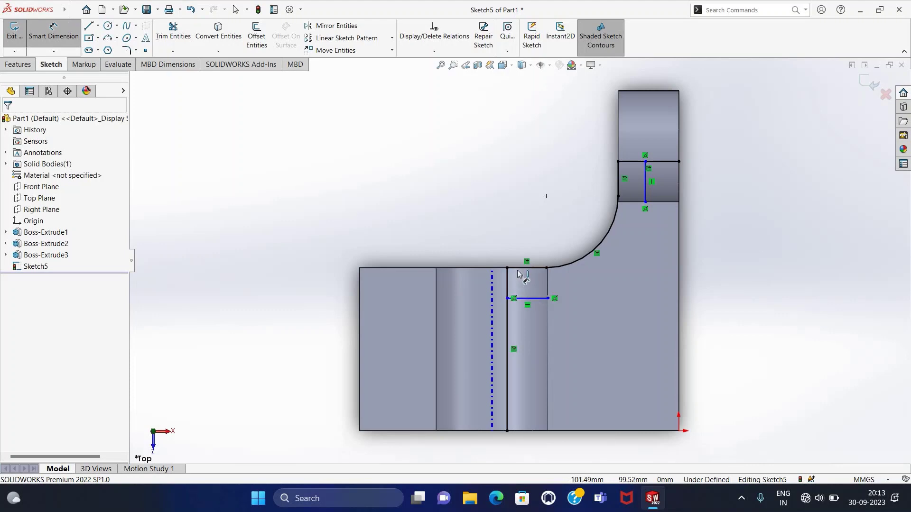
{"action": "left_click", "coordinate": [531, 299]}
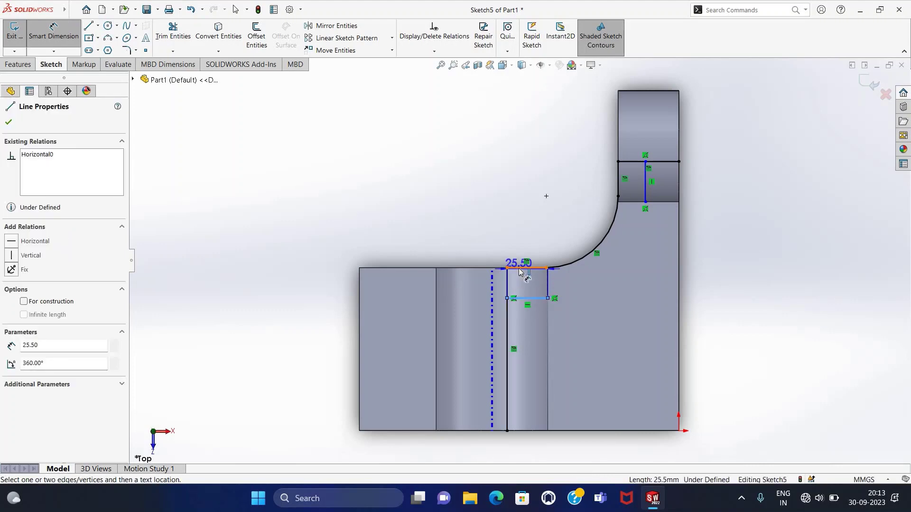
{"action": "left_click", "coordinate": [492, 285]}
{"action": "left_click", "coordinate": [496, 303]}
{"action": "type", "text": "19"}
{"action": "key", "text": "Return"}
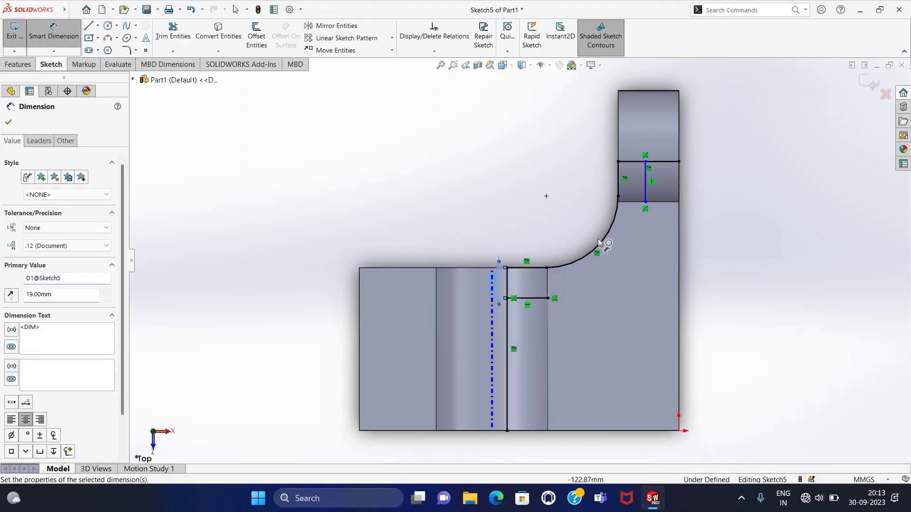
{"action": "left_click", "coordinate": [622, 181]}
{"action": "left_click", "coordinate": [605, 138]}
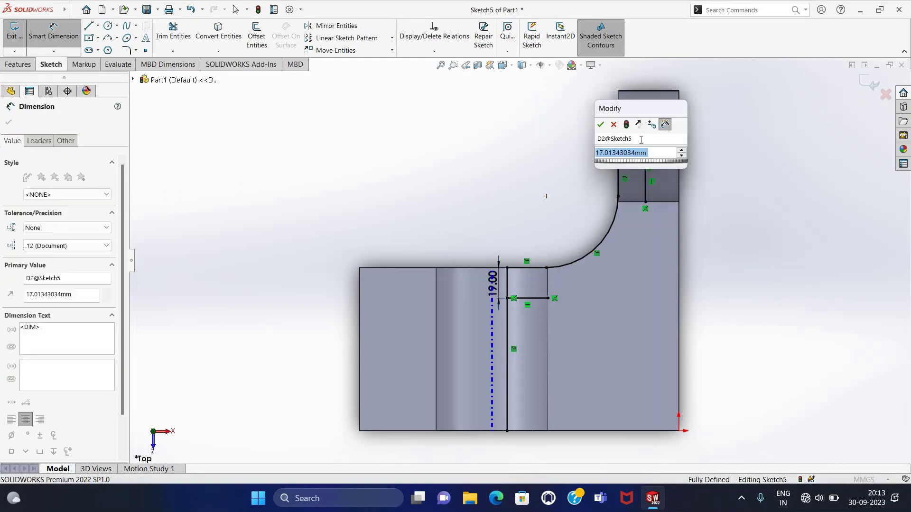
{"action": "type", "text": "19"}
{"action": "key", "text": "Return"}
{"action": "key", "text": "Escape"}
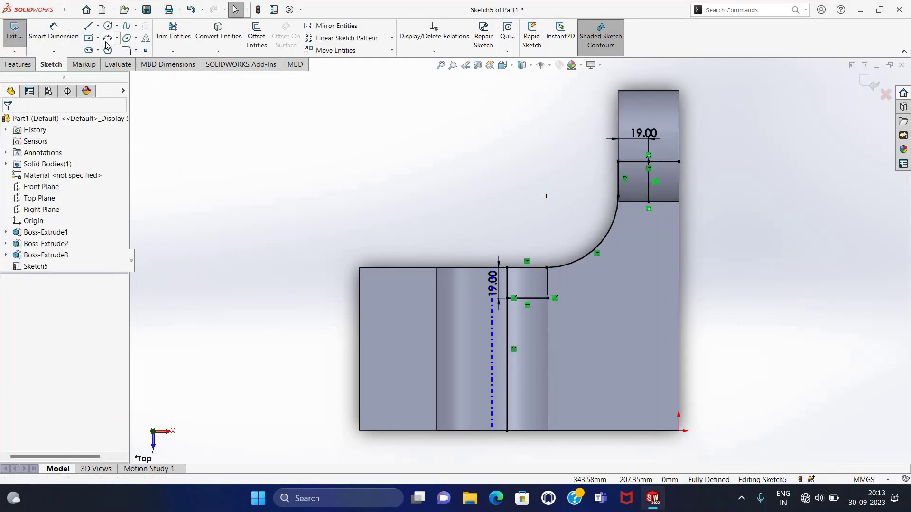
- Draw a 3-point arc joining the two line ends and give it a 64 mm radius
{"action": "left_click", "coordinate": [107, 41]}
{"action": "left_click", "coordinate": [549, 298]}
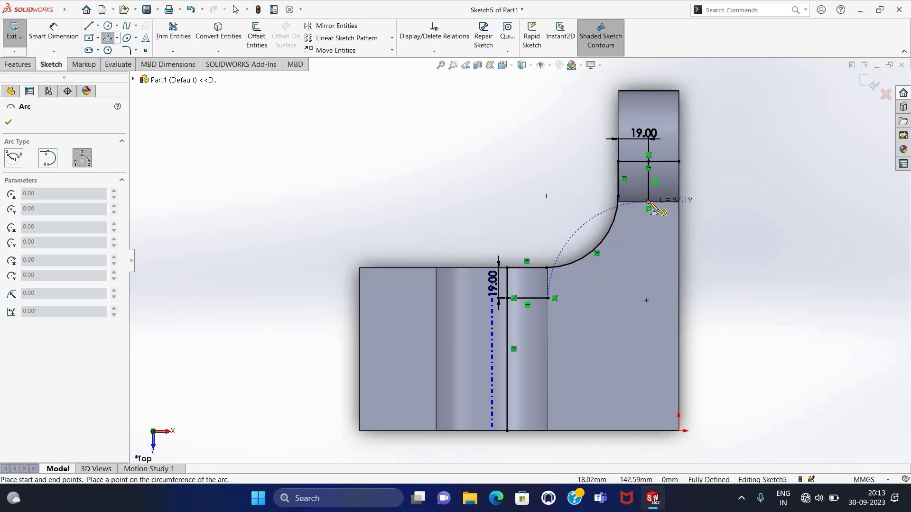
{"action": "left_click", "coordinate": [649, 202]}
{"action": "left_click", "coordinate": [615, 262]}
{"action": "key", "text": "Escape"}
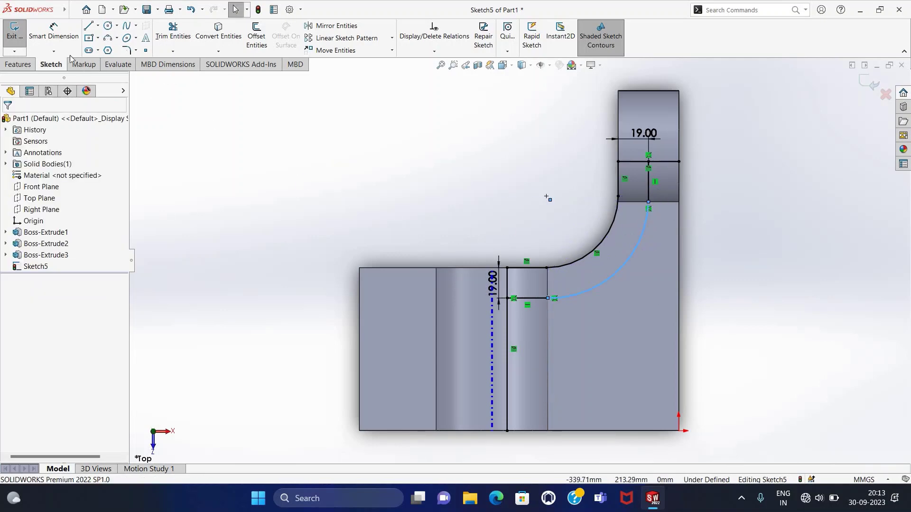
{"action": "left_click", "coordinate": [72, 40]}
{"action": "left_click", "coordinate": [627, 261]}
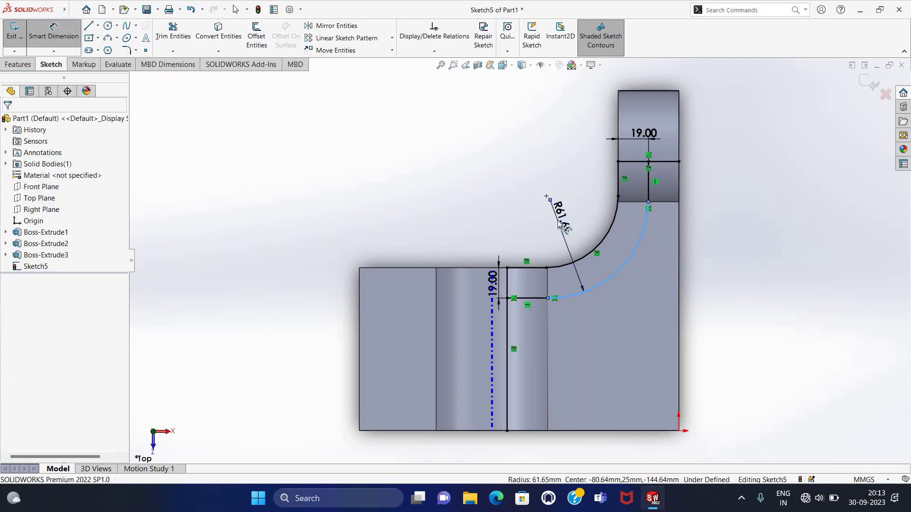
{"action": "left_click", "coordinate": [560, 222]}
{"action": "type", "text": "64"}
{"action": "key", "text": "Return"}
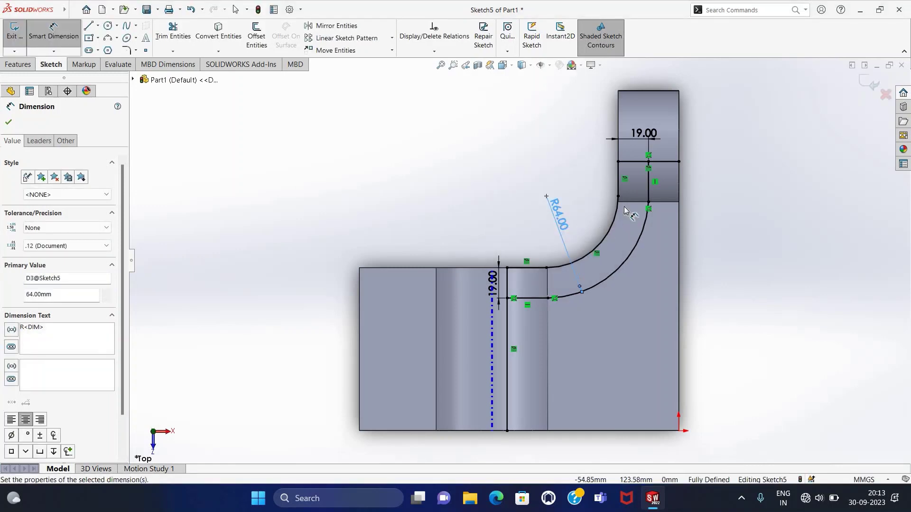
{"action": "key", "text": "Escape"}
- Trim away the lines outside the rib outline and exit the sketch
{"action": "scroll", "coordinate": [534, 319], "scroll_direction": "down", "scroll_amount": 2}
{"action": "key", "text": "t"}
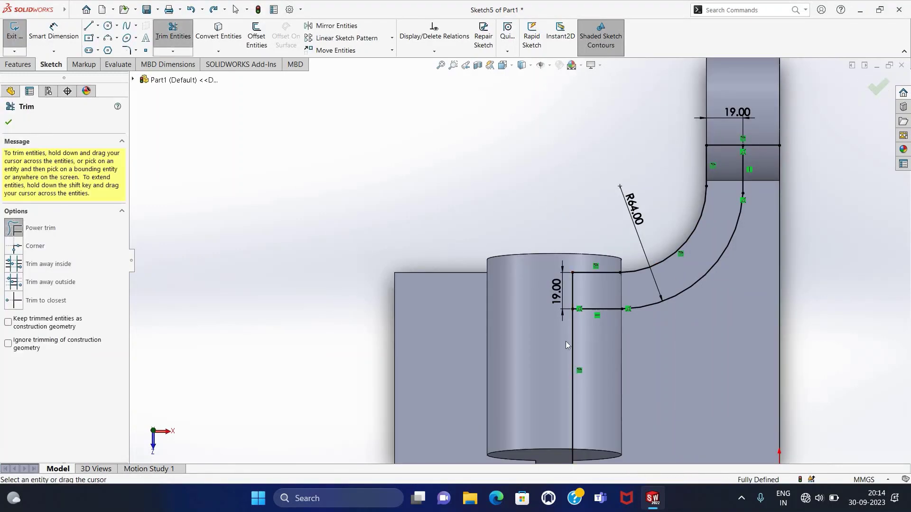
{"action": "left_click_drag", "start_coordinate": [761, 152], "coordinate": [762, 139]}
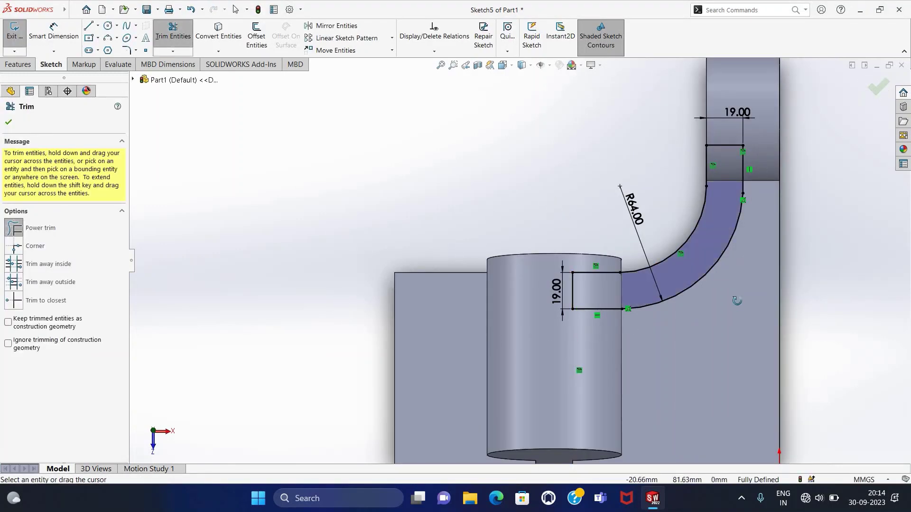
{"action": "middle_click_drag", "start_coordinate": [737, 301], "coordinate": [747, 235]}
{"action": "left_click", "coordinate": [15, 30]}
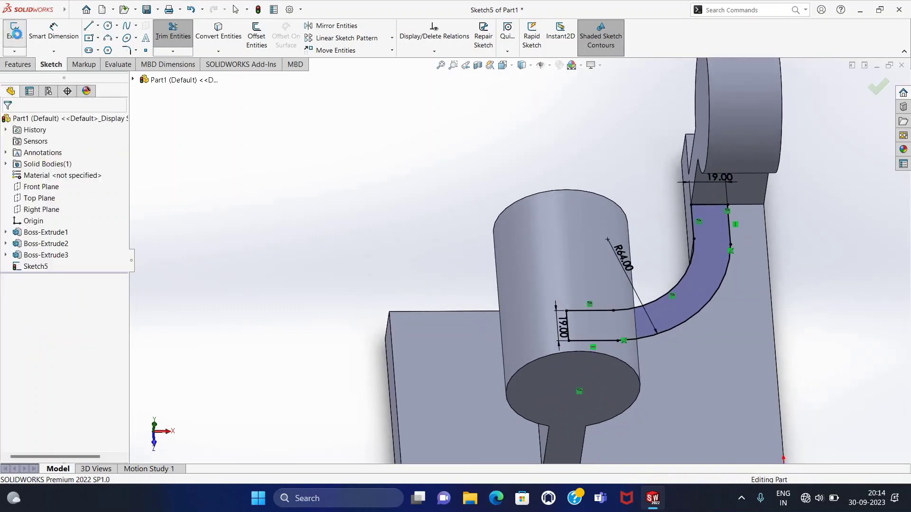
- Extrude Sketch5's curved strip Blind to 76 mm, forming the rib as Boss-Extrude4
{"action": "left_click", "coordinate": [20, 38]}
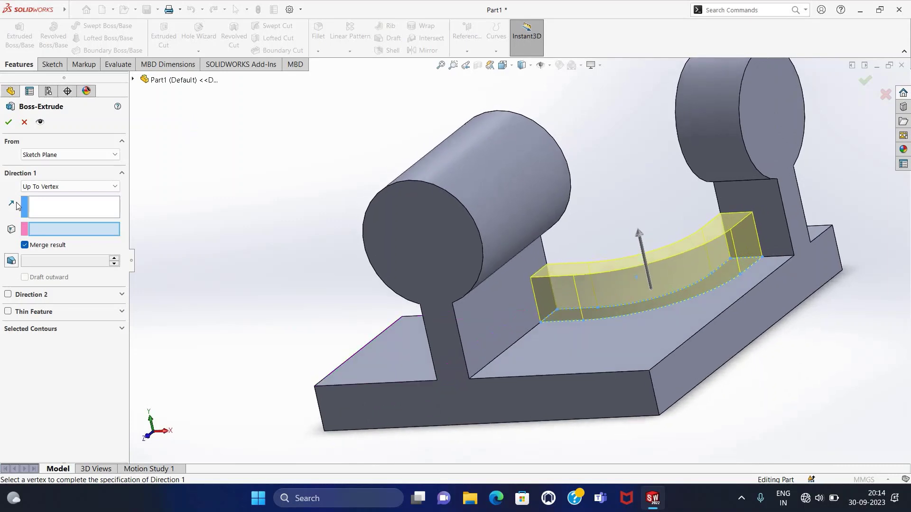
{"action": "left_click", "coordinate": [43, 187]}
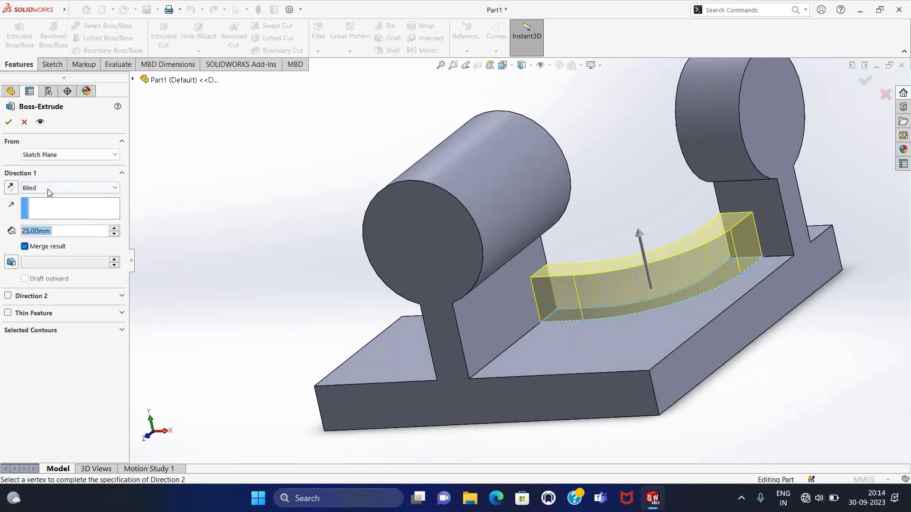
{"action": "type", "text": "76"}
{"action": "key", "text": "Return"}
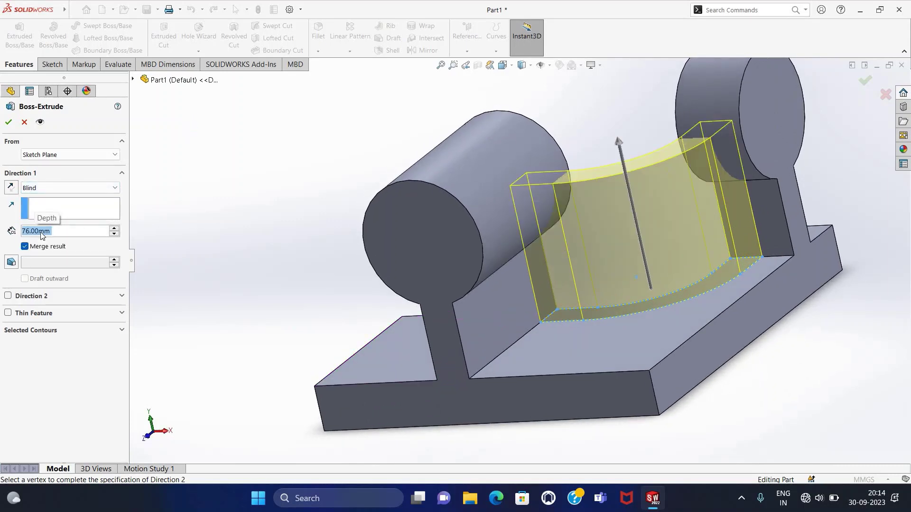
{"action": "middle_click_drag", "start_coordinate": [228, 270], "coordinate": [211, 264]}
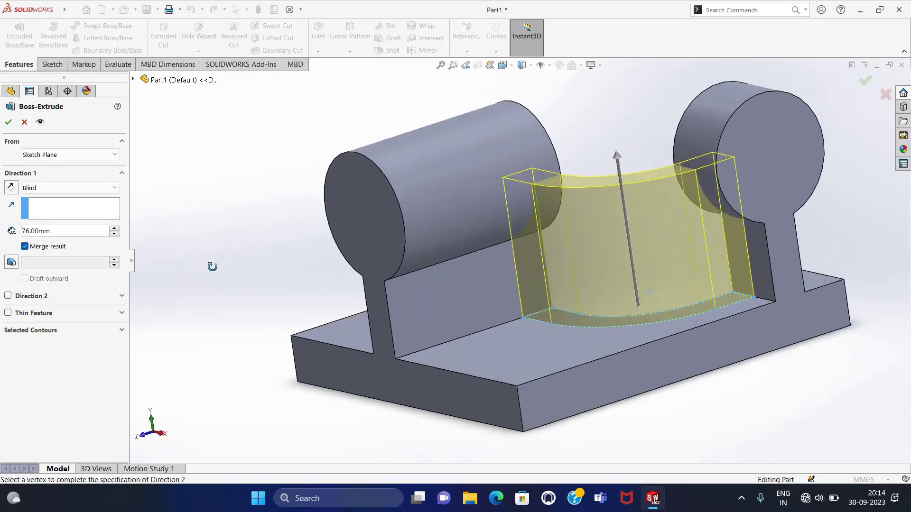
{"action": "left_click", "coordinate": [9, 122]}
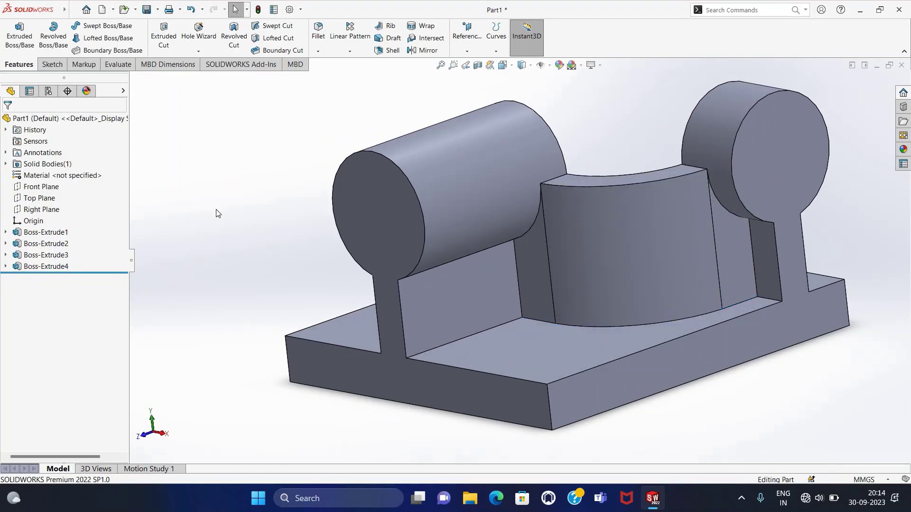
{"action": "mouse_move", "coordinate": [218, 211]}
{"action": "middle_mouse_down"}
{"action": "mouse_move", "coordinate": [245, 203]}
{"action": "mouse_move", "coordinate": [261, 166]}
{"action": "mouse_move", "coordinate": [244, 265]}
{"action": "mouse_move", "coordinate": [244, 239]}
{"action": "mouse_move", "coordinate": [266, 228]}
{"action": "middle_mouse_up"}
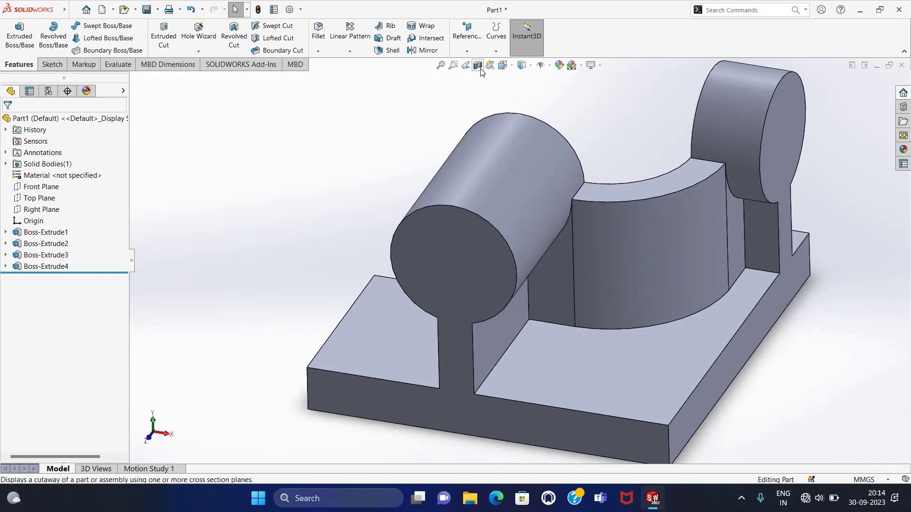
- Try the hidden-lines-removed and shaded-without-edges display styles on the bracket
{"action": "left_click", "coordinate": [530, 69]}
{"action": "left_click", "coordinate": [526, 86]}
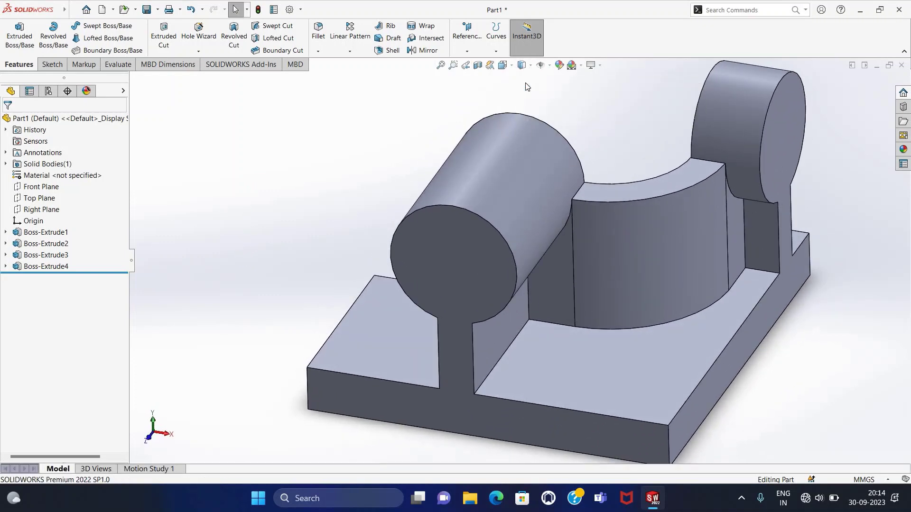
{"action": "left_click", "coordinate": [529, 67]}
{"action": "left_click", "coordinate": [522, 105]}
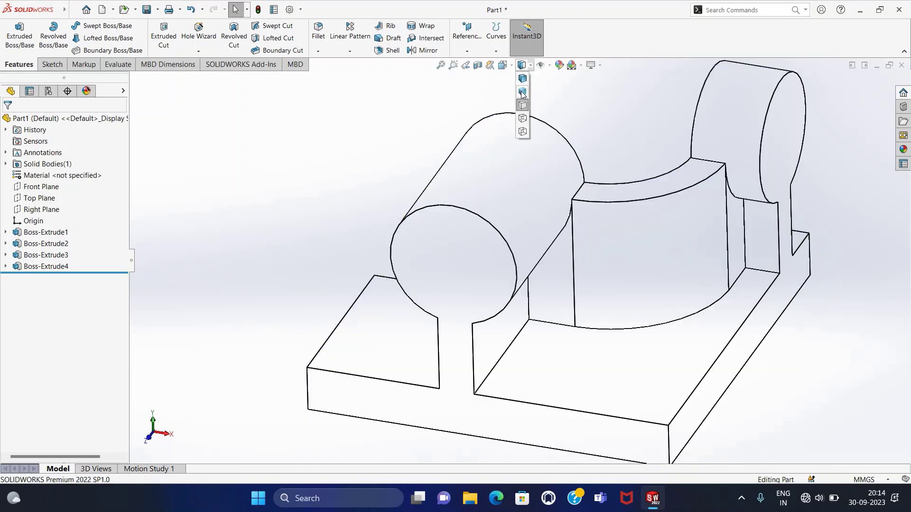
{"action": "left_click", "coordinate": [522, 93]}
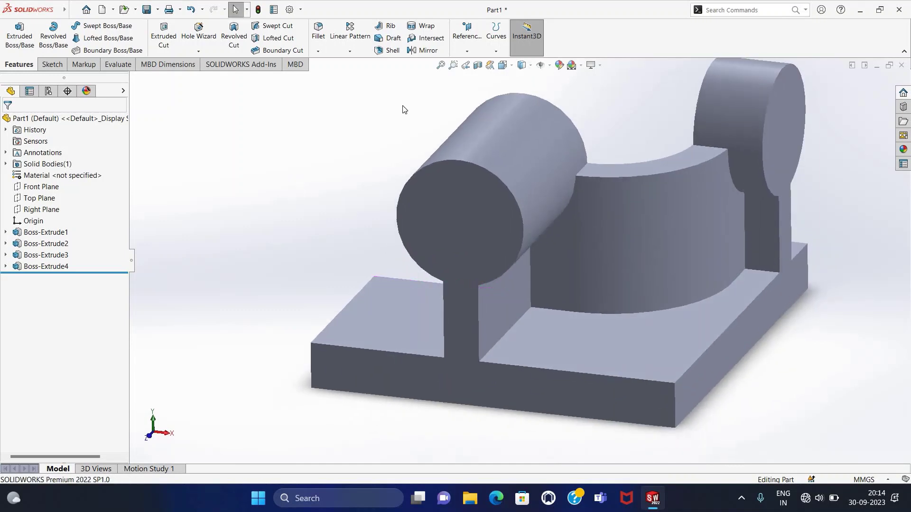
- Turn the bracket to the Front view, shaded with edges, and select its front face
{"action": "left_click", "coordinate": [514, 67]}
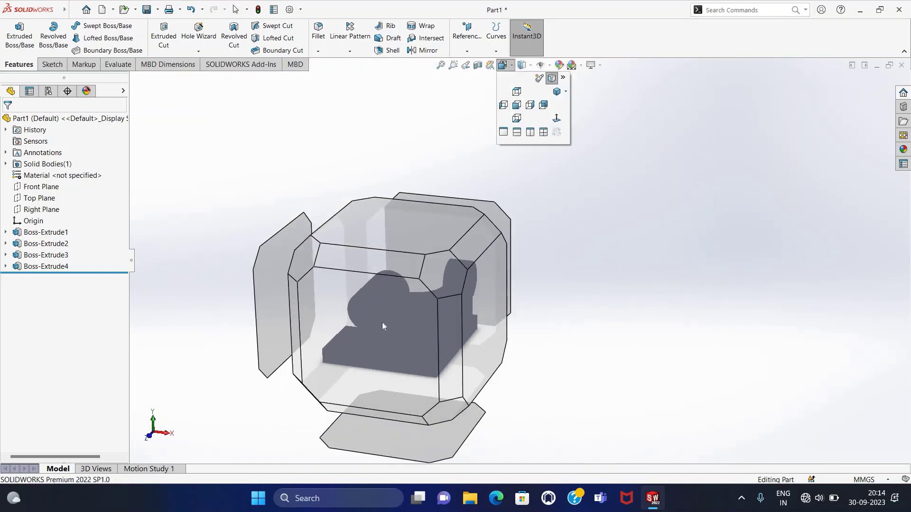
{"action": "left_click", "coordinate": [527, 113]}
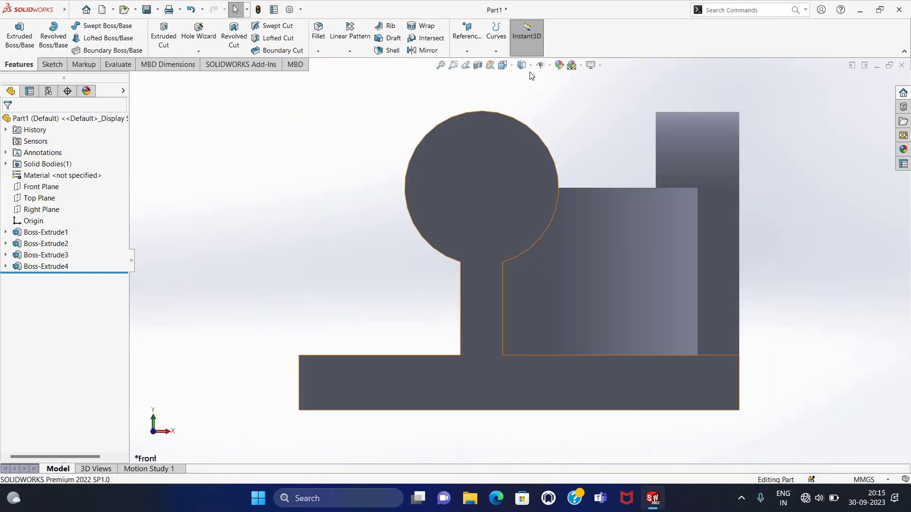
{"action": "left_click", "coordinate": [522, 67]}
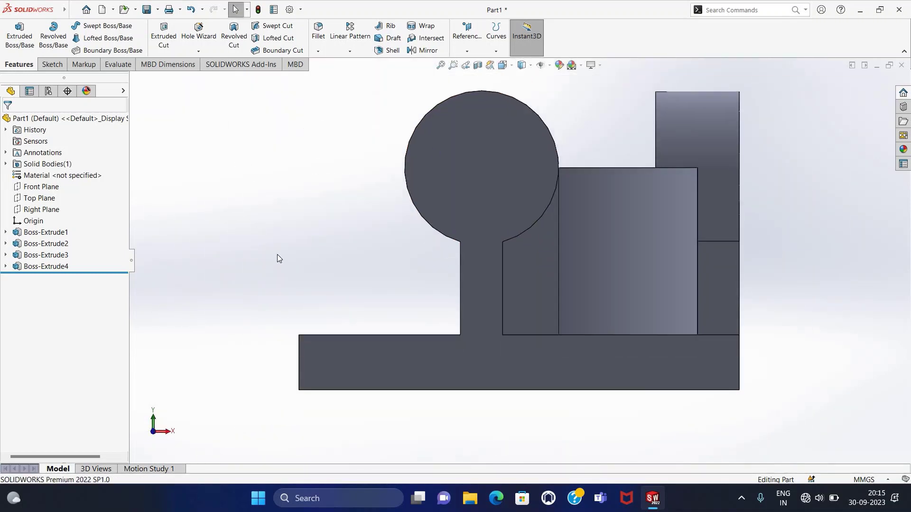
{"action": "left_click", "coordinate": [356, 352]}
- Sketch an R20 circle concentric with the left boss on the front face
{"action": "left_click", "coordinate": [55, 65]}
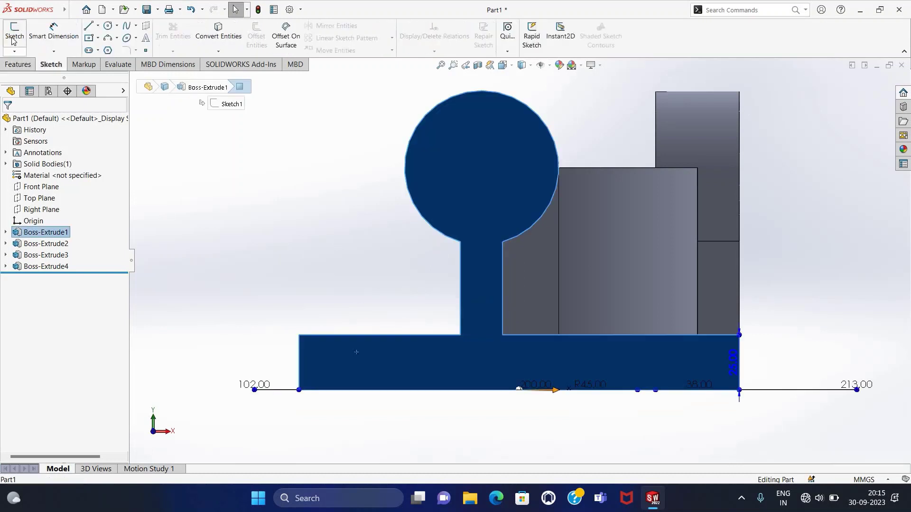
{"action": "left_click", "coordinate": [16, 38]}
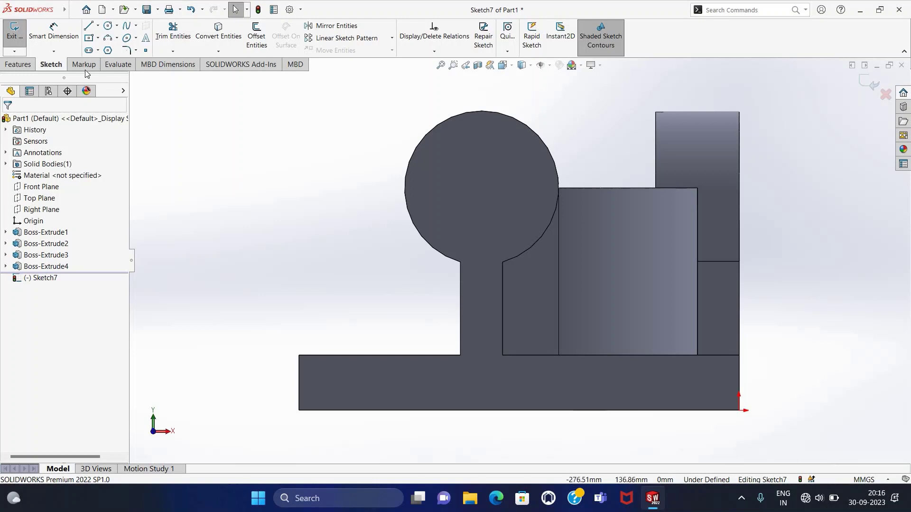
{"action": "left_click", "coordinate": [108, 26]}
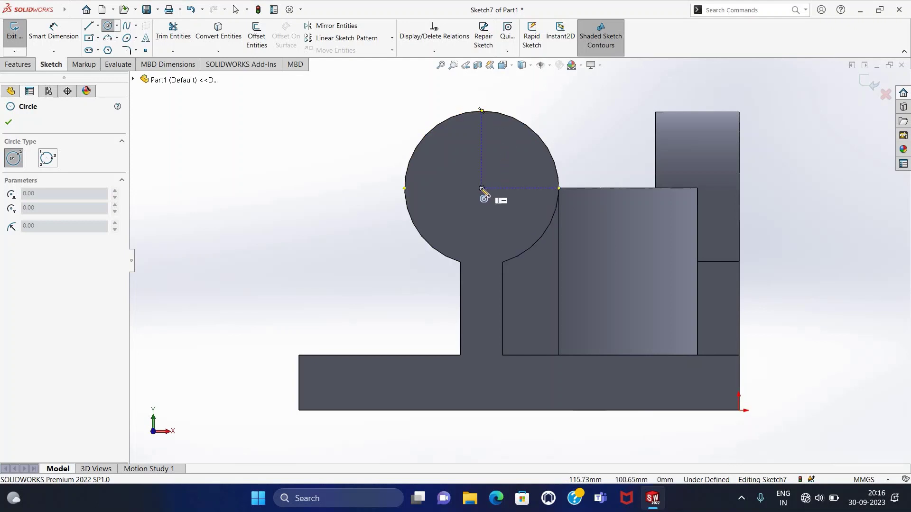
{"action": "left_click", "coordinate": [481, 188]}
{"action": "left_click", "coordinate": [513, 218]}
{"action": "type", "text": "20"}
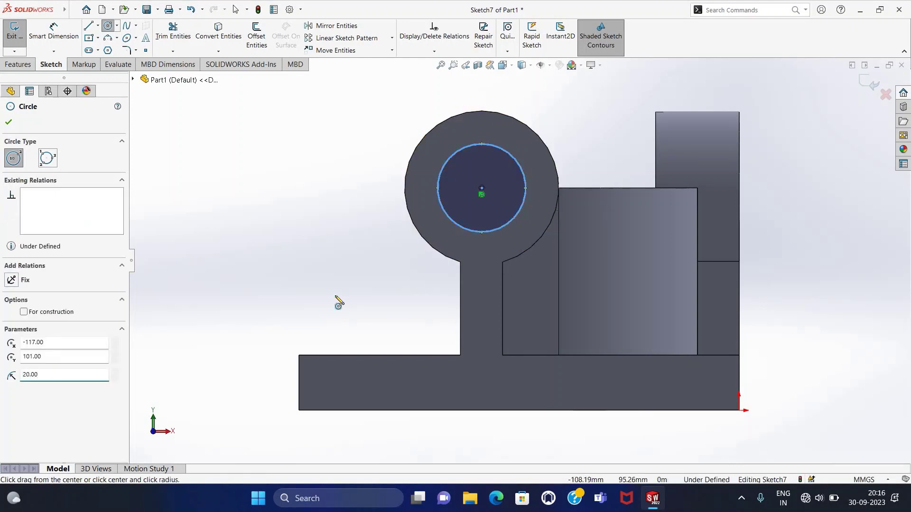
{"action": "left_click", "coordinate": [303, 278]}
{"action": "key", "text": "Escape"}
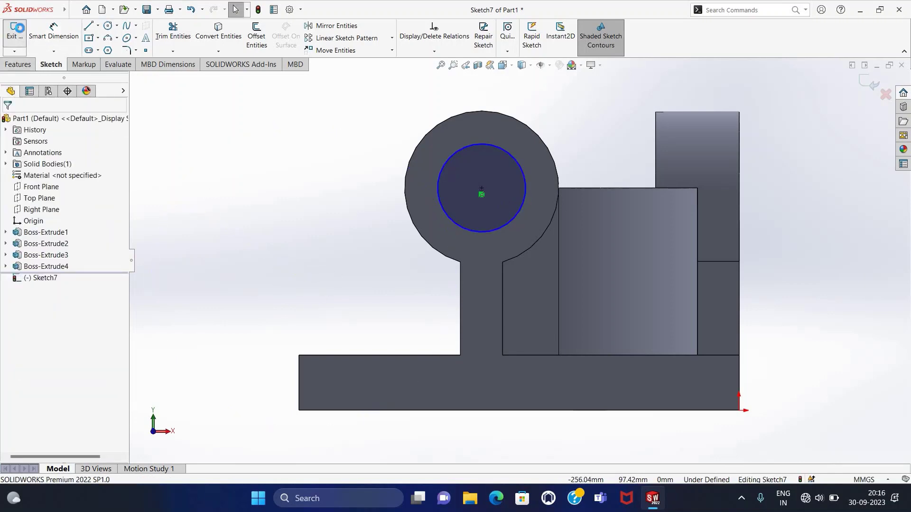
{"action": "left_click", "coordinate": [14, 32]}
- Extrude-cut the circle 119 mm through the left boss
{"action": "left_click", "coordinate": [29, 48]}
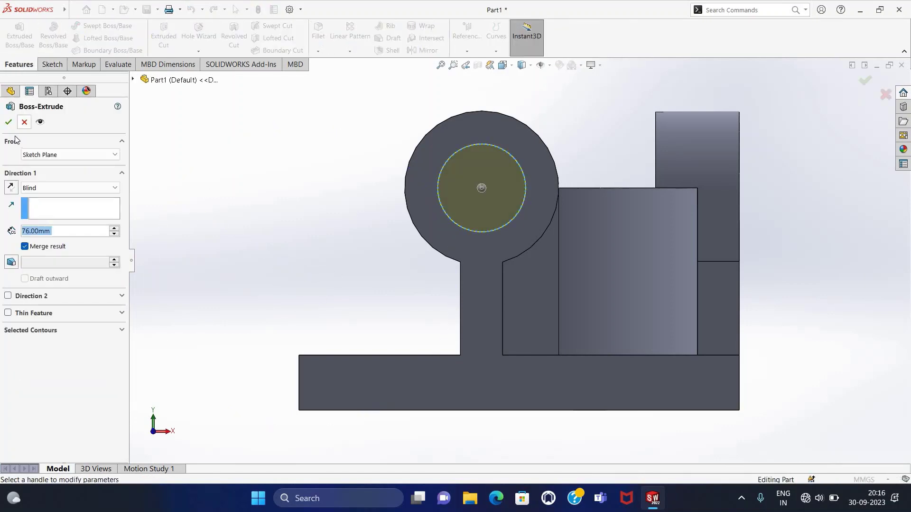
{"action": "key", "text": "Escape"}
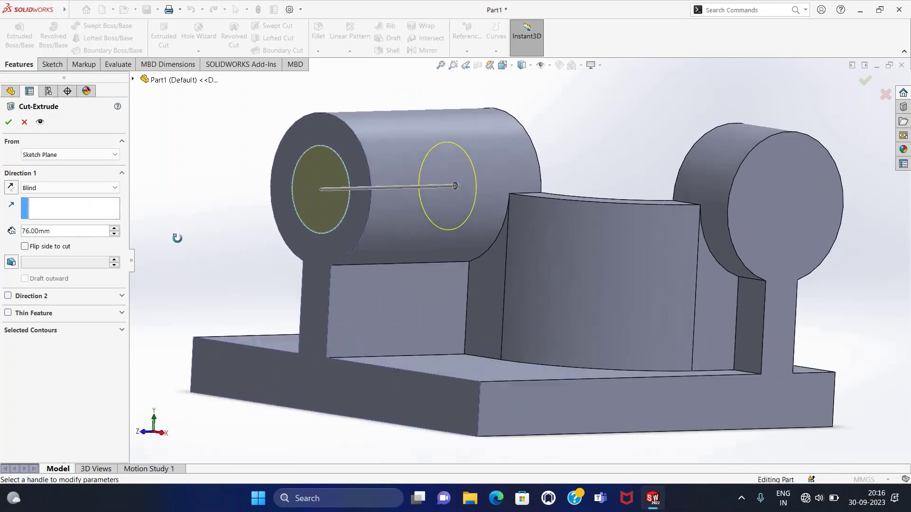
{"action": "left_click_drag", "start_coordinate": [454, 189], "coordinate": [545, 177]}
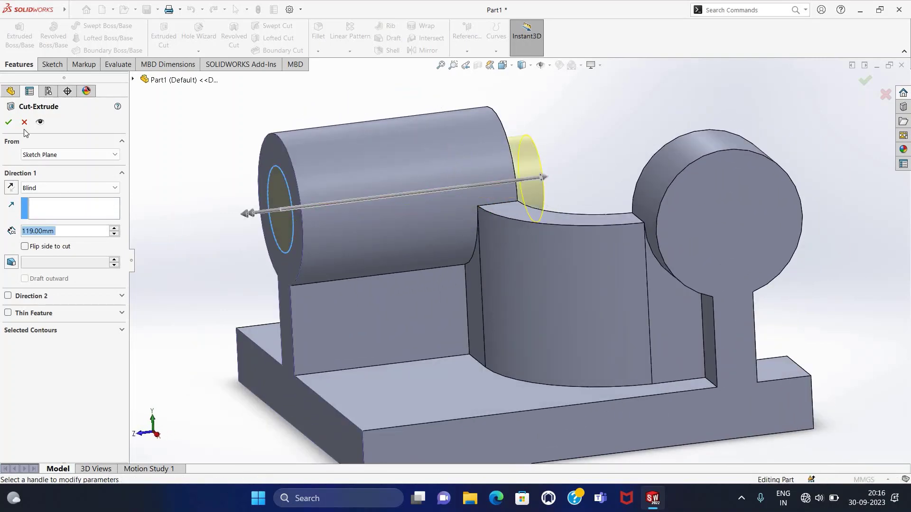
{"action": "left_click", "coordinate": [8, 123]}
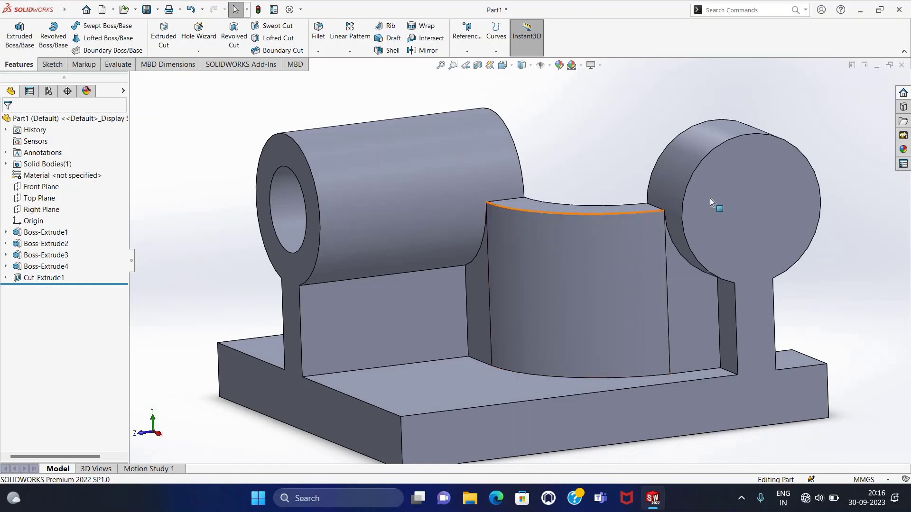
- Sketch a 20 mm-radius circle centred on the right boss face
{"action": "left_click", "coordinate": [709, 198]}
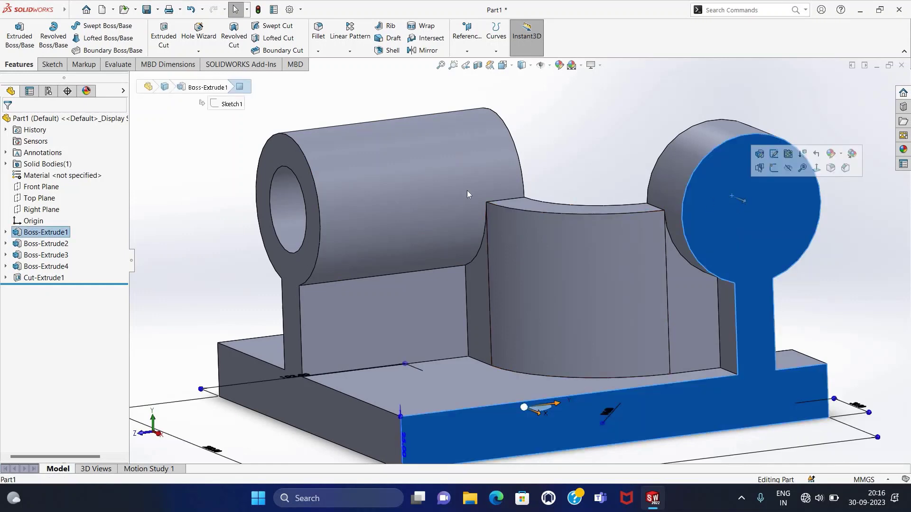
{"action": "left_click", "coordinate": [51, 65]}
{"action": "left_click", "coordinate": [19, 34]}
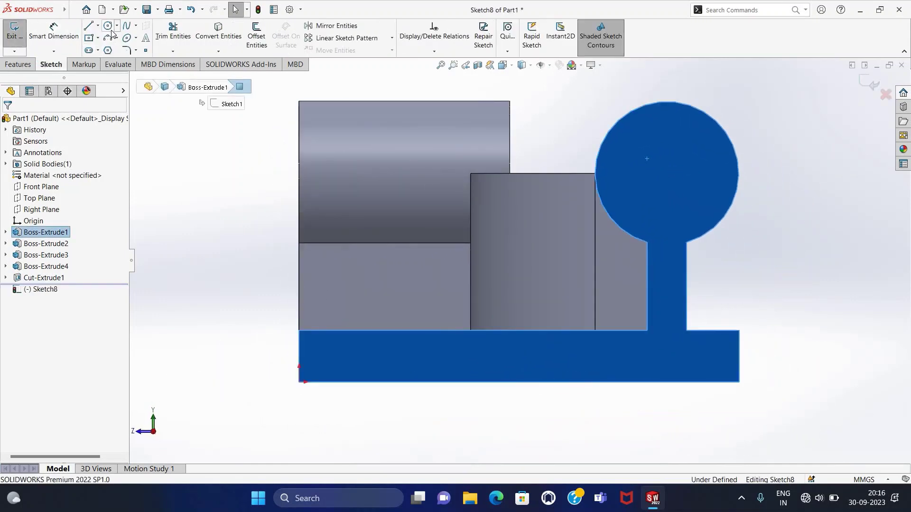
{"action": "left_click", "coordinate": [110, 28]}
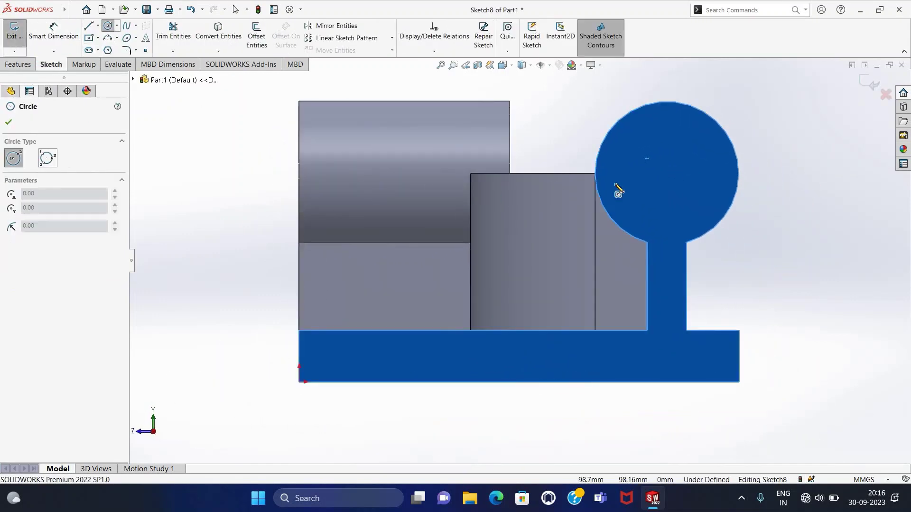
{"action": "left_click", "coordinate": [760, 201]}
{"action": "key", "text": "Escape"}
{"action": "left_click", "coordinate": [108, 26]}
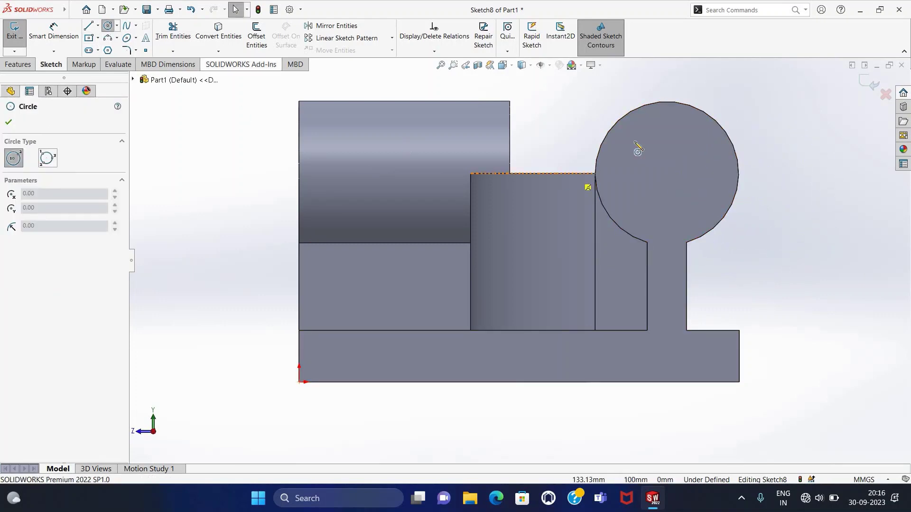
{"action": "left_click", "coordinate": [667, 173]}
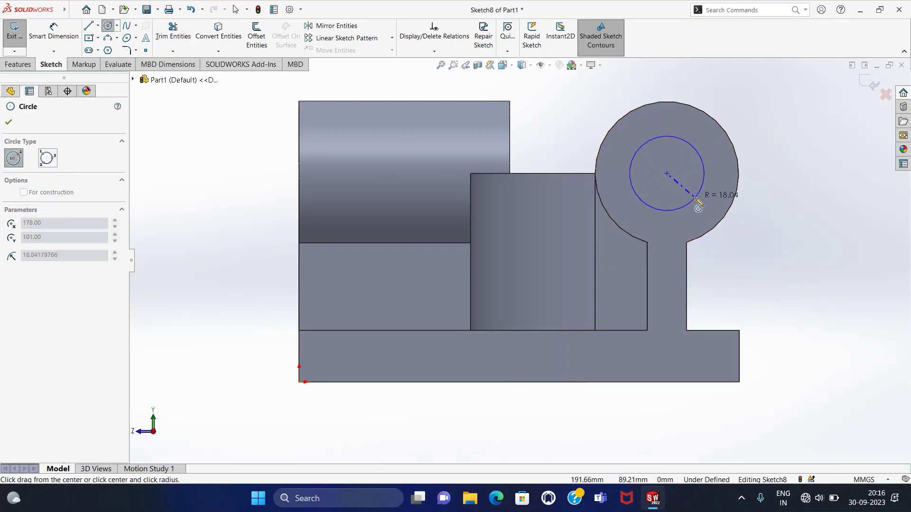
{"action": "left_click", "coordinate": [698, 205]}
{"action": "type", "text": "0"}
{"action": "key", "text": "Return"}
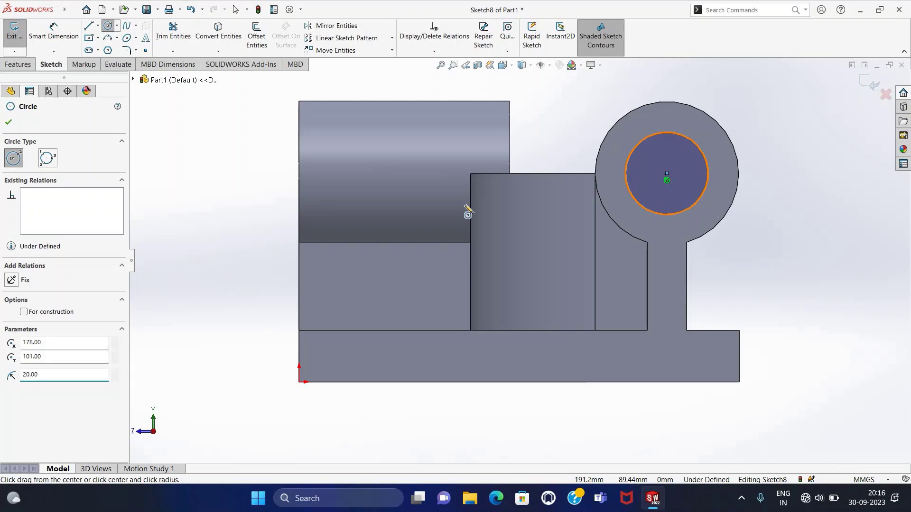
{"action": "left_click", "coordinate": [15, 31]}
- Extrude-cut the circle 119 mm through the right boss and inspect the bore
{"action": "left_click", "coordinate": [21, 69]}
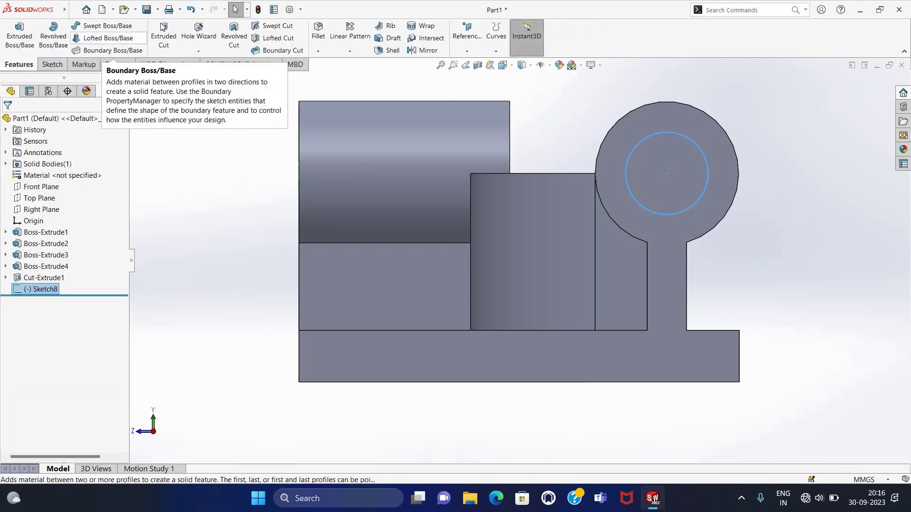
{"action": "left_click", "coordinate": [163, 35]}
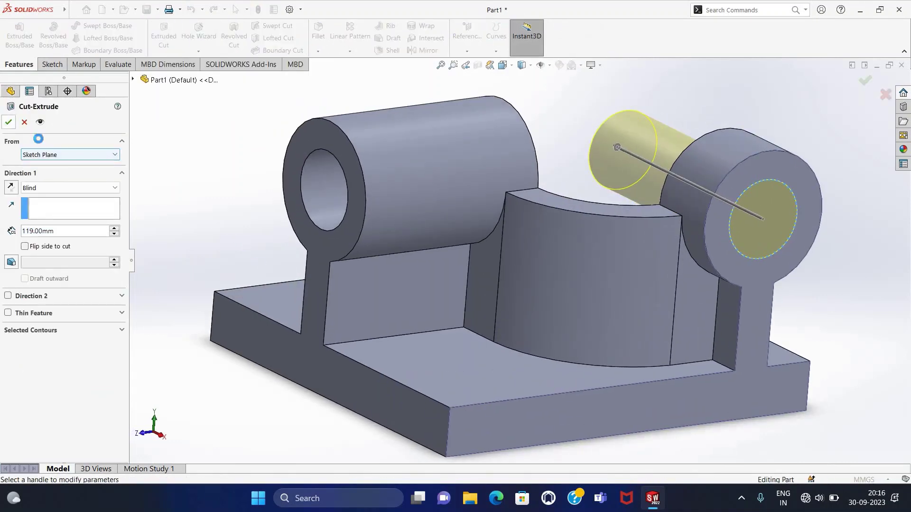
{"action": "left_click", "coordinate": [9, 122]}
{"action": "middle_click_drag", "start_coordinate": [380, 265], "coordinate": [283, 257]}
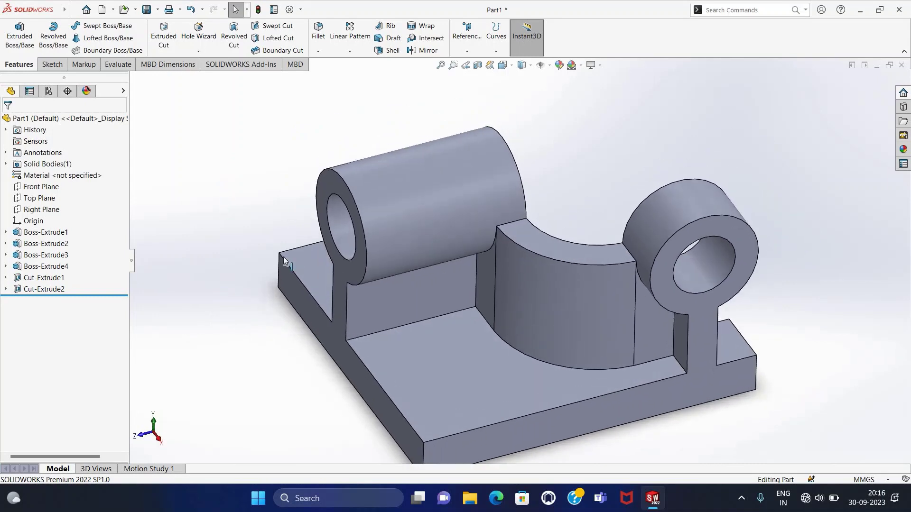
- Sketch two small circles near the right corner of the base's top face
{"action": "left_click", "coordinate": [301, 264]}
{"action": "left_click", "coordinate": [56, 66]}
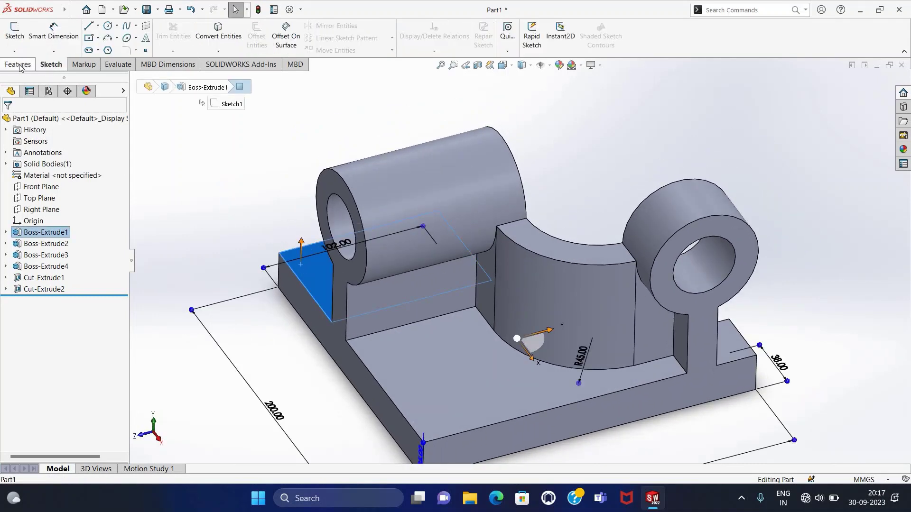
{"action": "left_click", "coordinate": [15, 38]}
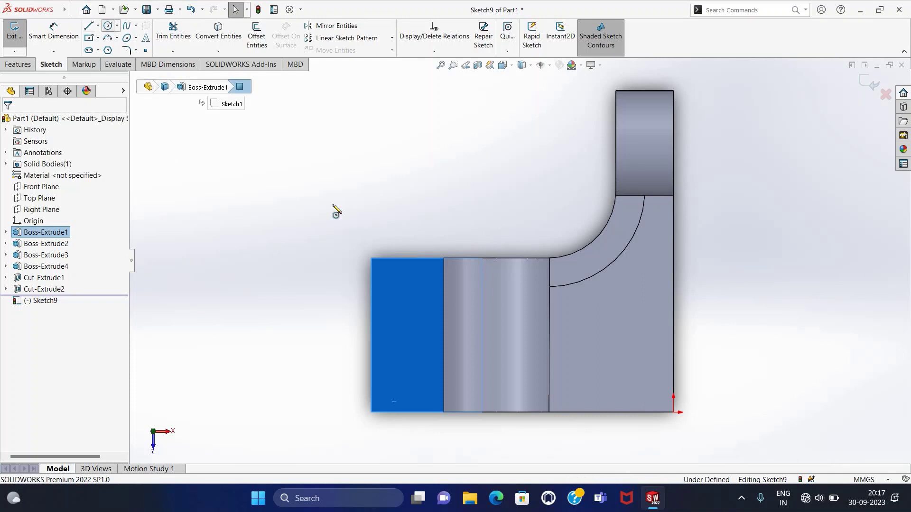
{"action": "left_click", "coordinate": [606, 393]}
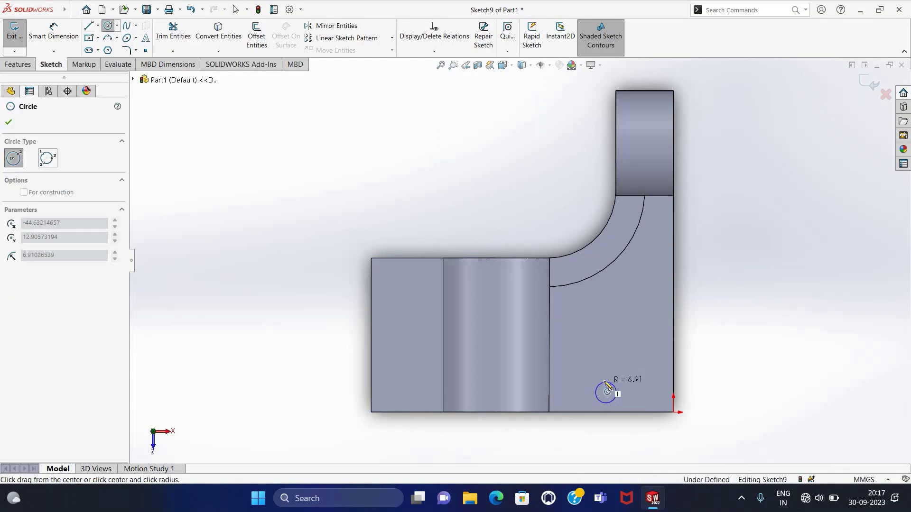
{"action": "left_click", "coordinate": [605, 383]}
{"action": "left_click", "coordinate": [603, 360]}
{"action": "left_click", "coordinate": [607, 349]}
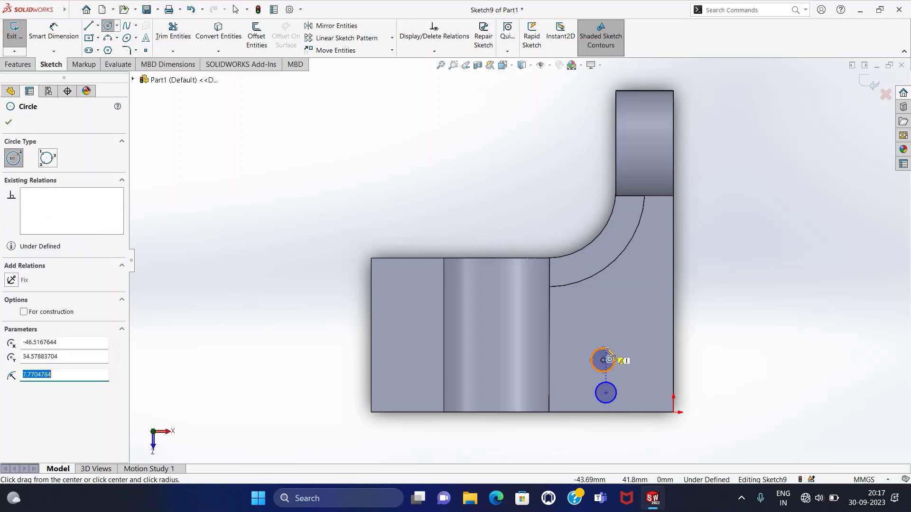
{"action": "key", "text": "Escape"}
- Dimension both circle centres 32 mm from the right edge
{"action": "left_click", "coordinate": [48, 26]}
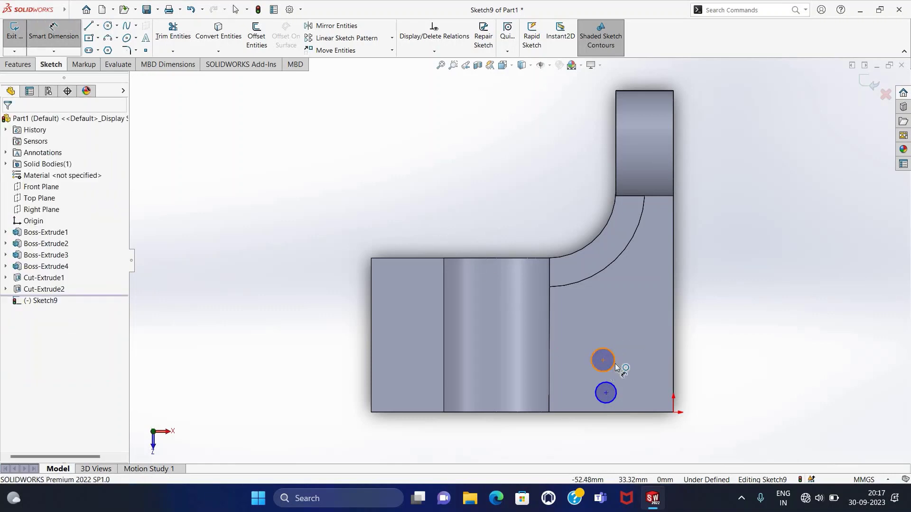
{"action": "left_click", "coordinate": [617, 396]}
{"action": "left_click", "coordinate": [673, 394]}
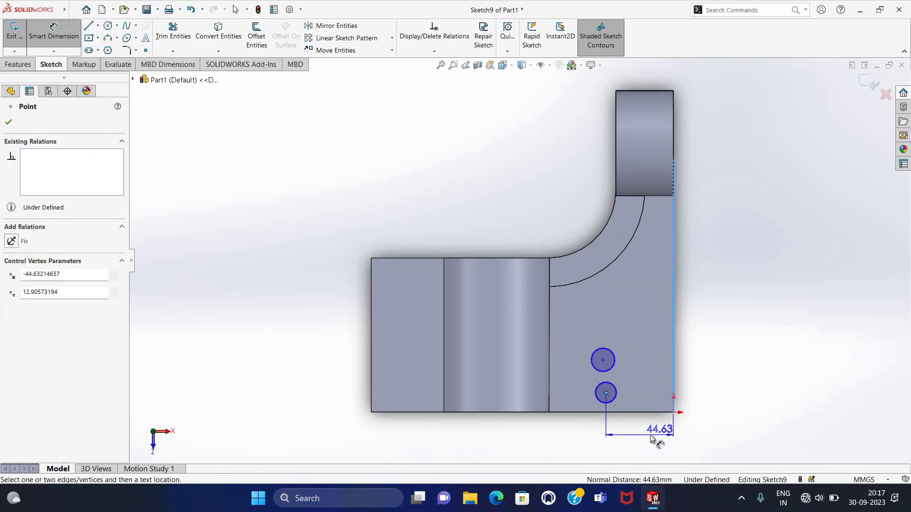
{"action": "left_click", "coordinate": [645, 432]}
{"action": "type", "text": "32.00mm"}
{"action": "key", "text": "Return"}
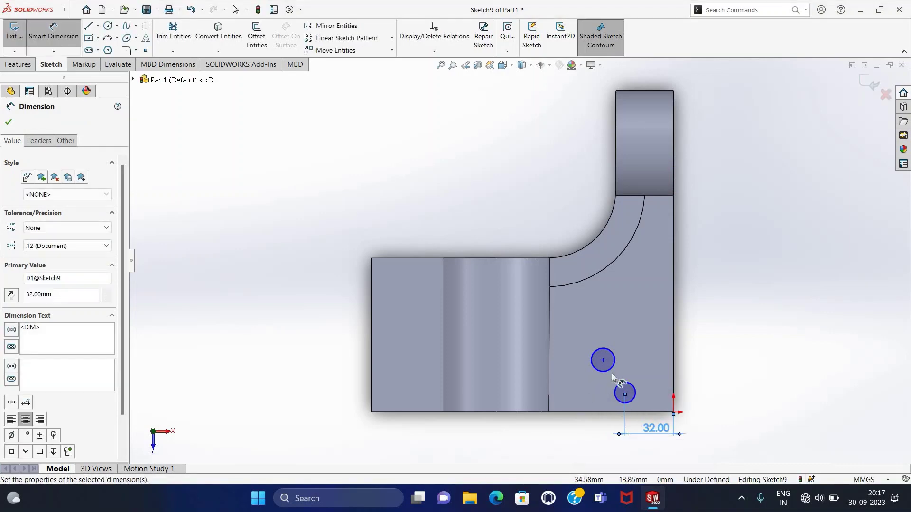
{"action": "left_click", "coordinate": [603, 360]}
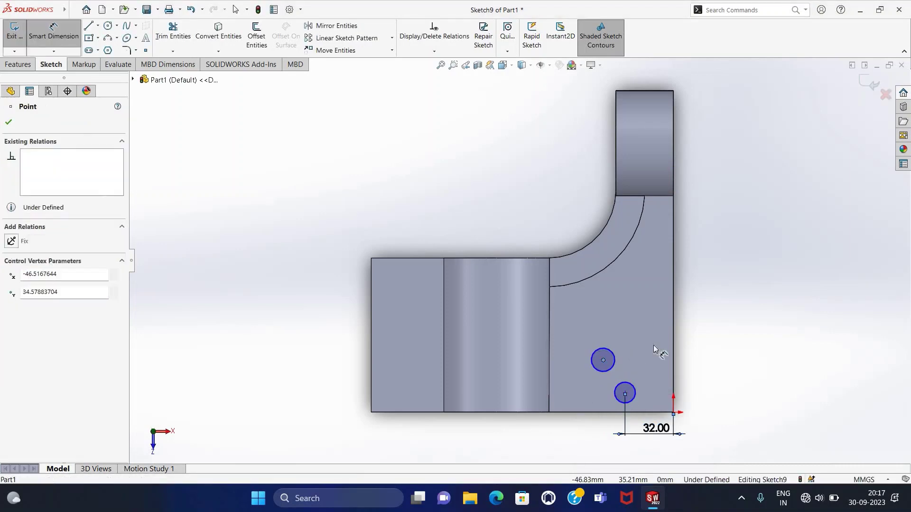
{"action": "left_click", "coordinate": [673, 354]}
{"action": "left_click", "coordinate": [659, 339]}
{"action": "type", "text": "32"}
{"action": "key", "text": "Return"}
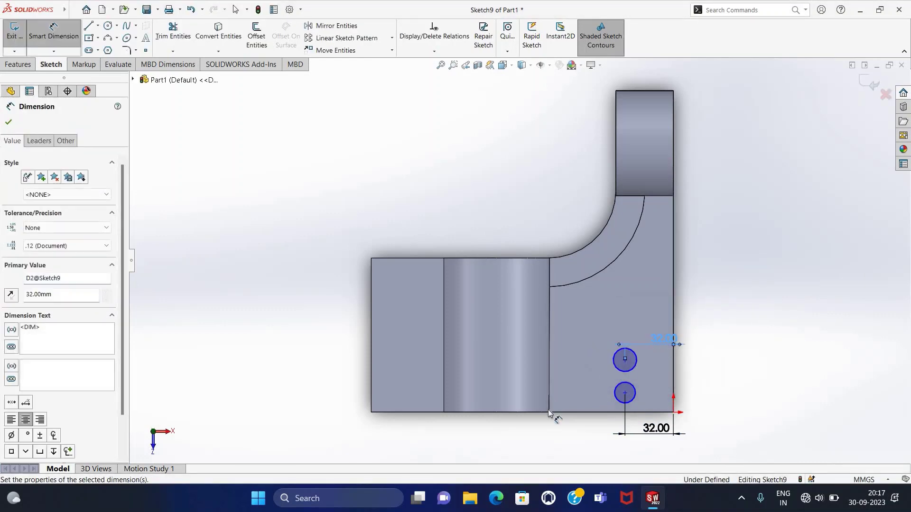
- Place the lower circle 19 mm above the bottom edge, undoing an accidental circle move
{"action": "left_click", "coordinate": [625, 394]}
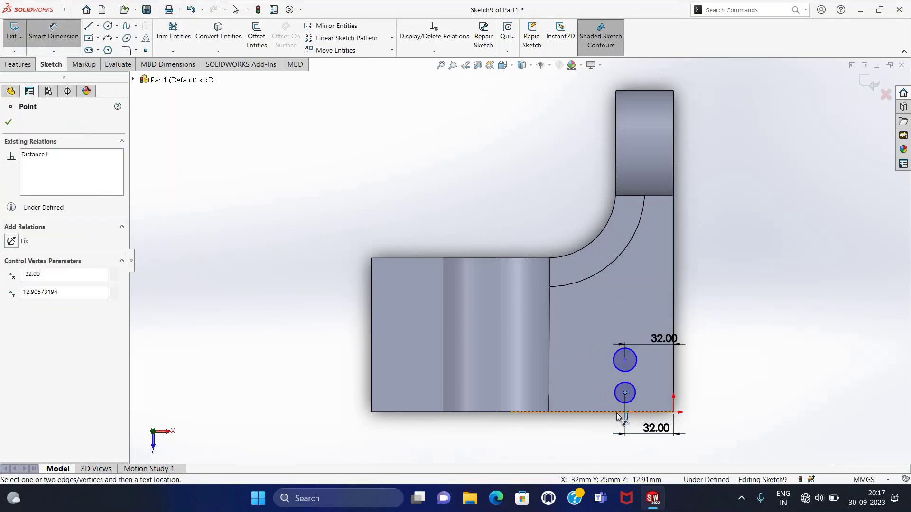
{"action": "left_click", "coordinate": [651, 400]}
{"action": "type", "text": "19"}
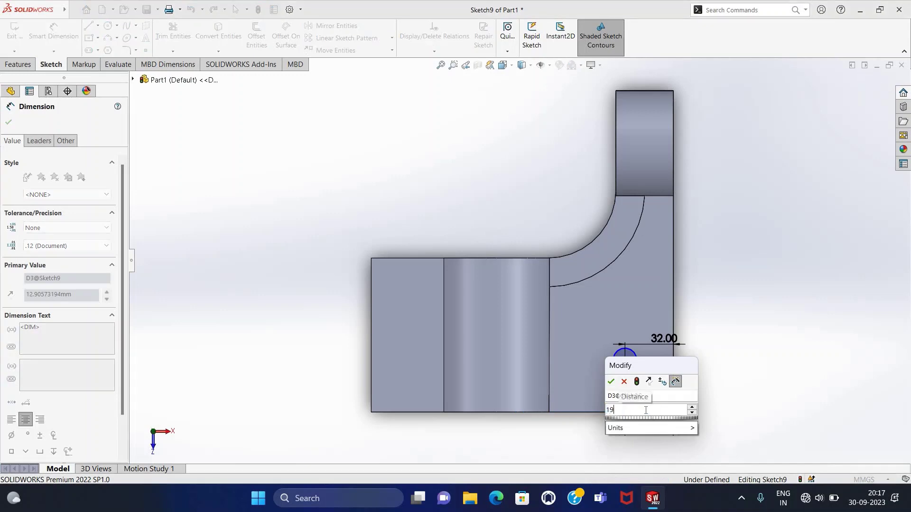
{"action": "key", "text": "Return"}
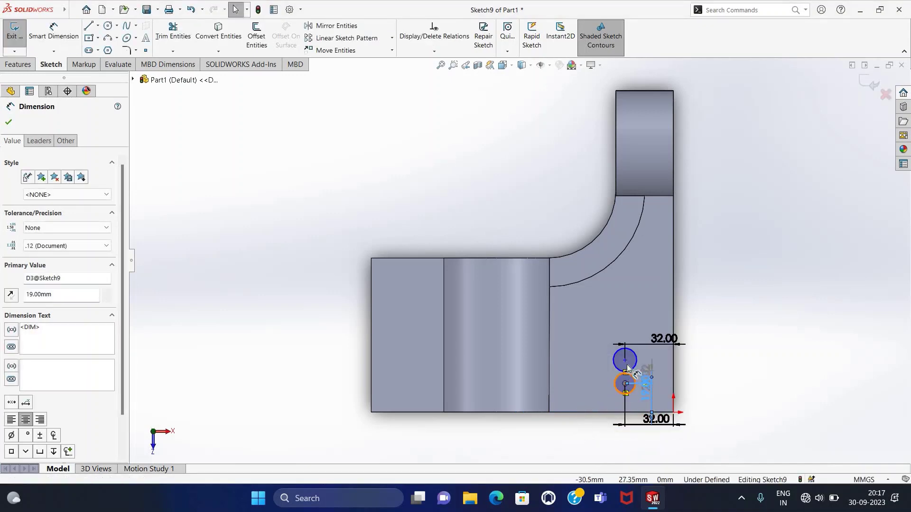
{"action": "key", "text": "Escape"}
{"action": "left_click_drag", "start_coordinate": [625, 362], "coordinate": [687, 380]}
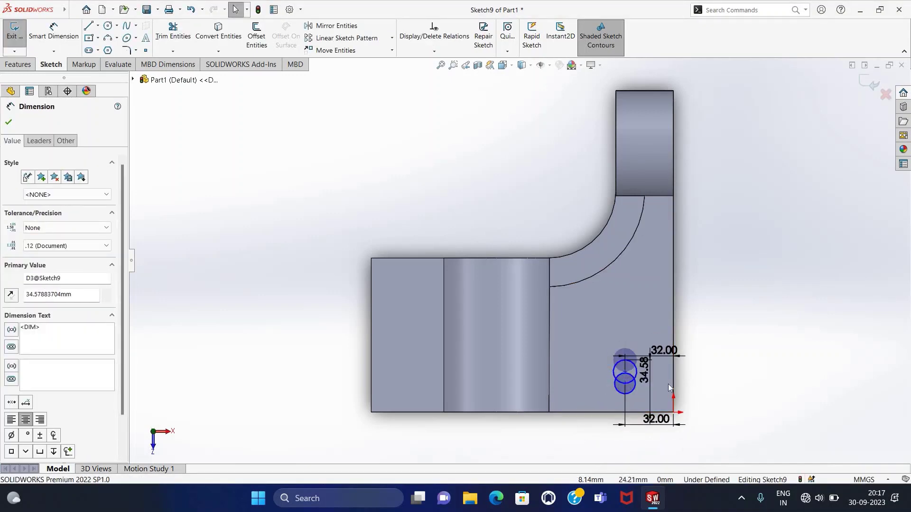
{"action": "key", "text": "Delete"}
{"action": "key", "text": "ctrl+z"}
{"action": "key", "text": "ctrl+z"}
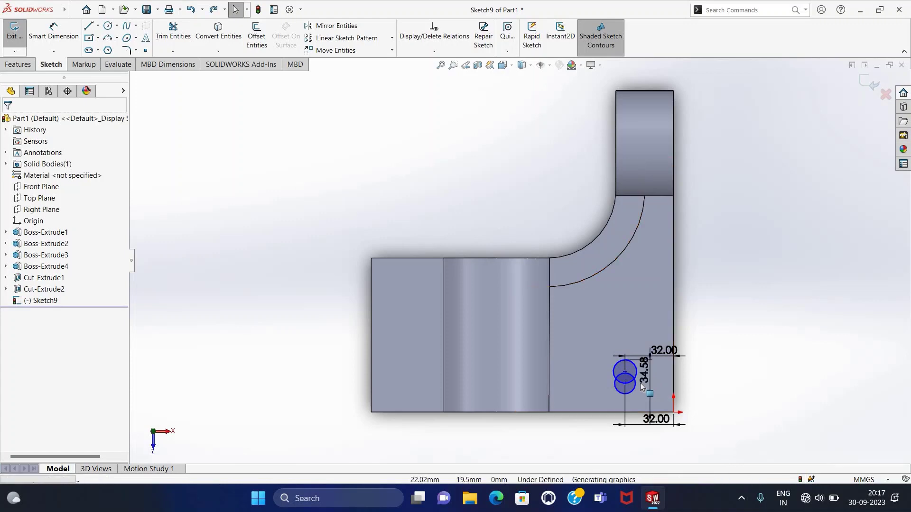
- Space the two circle centres 18 mm apart
{"action": "left_click", "coordinate": [66, 32]}
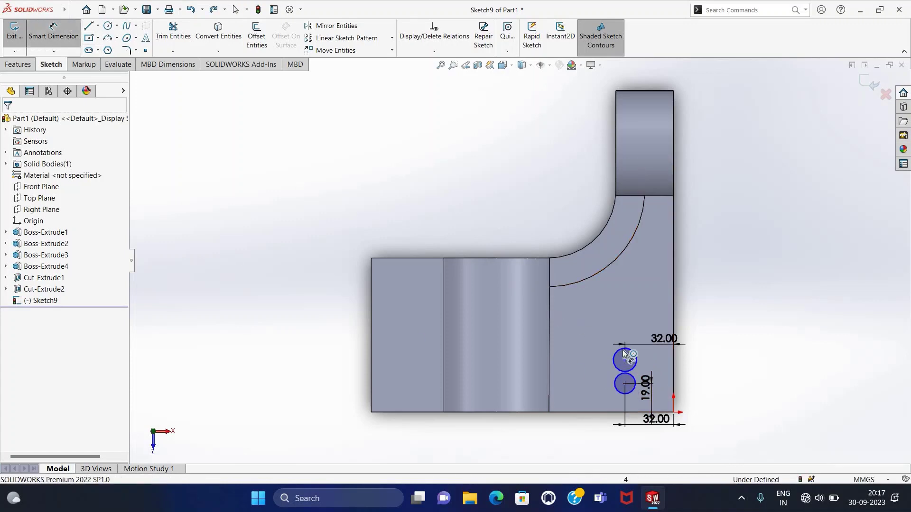
{"action": "left_click", "coordinate": [625, 361]}
{"action": "left_click", "coordinate": [625, 383]}
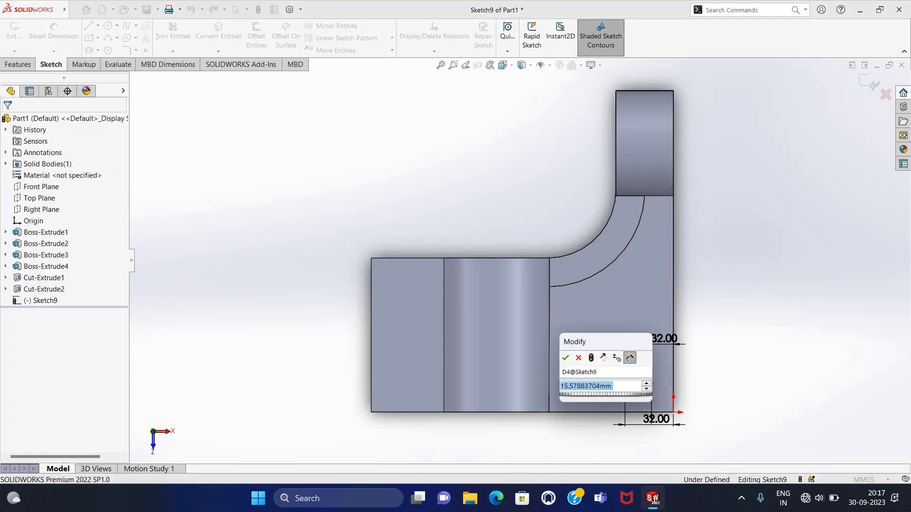
{"action": "type", "text": "18"}
{"action": "key", "text": "Return"}
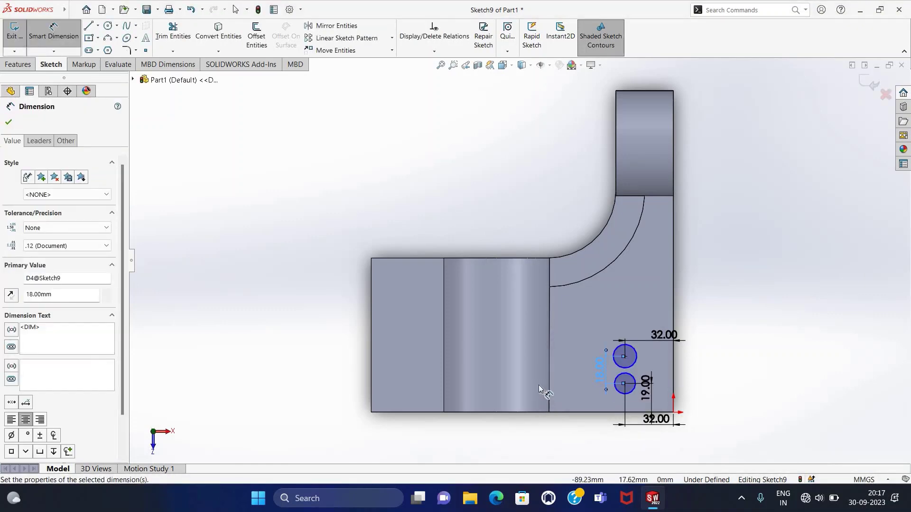
{"action": "key", "text": "Escape"}
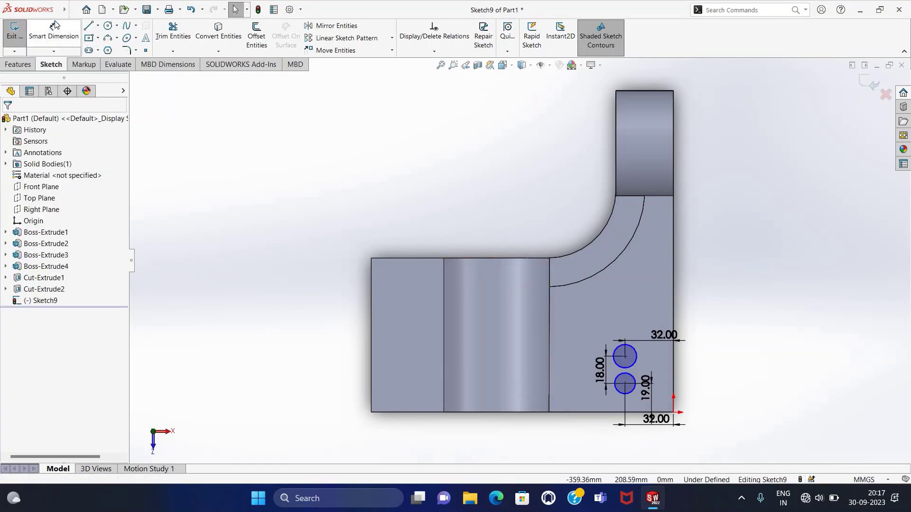
- Give both right-side circles a 10 mm diameter
{"action": "left_click", "coordinate": [637, 358]}
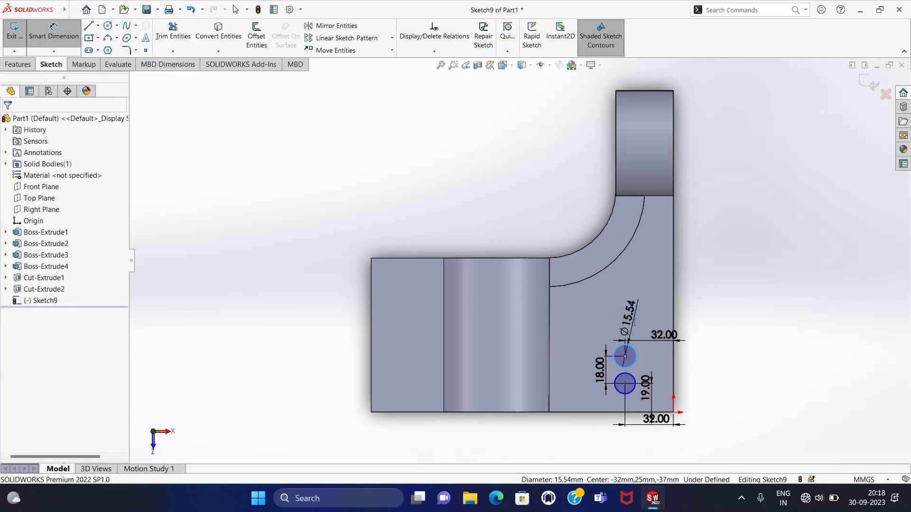
{"action": "left_click", "coordinate": [635, 324]}
{"action": "type", "text": "8"}
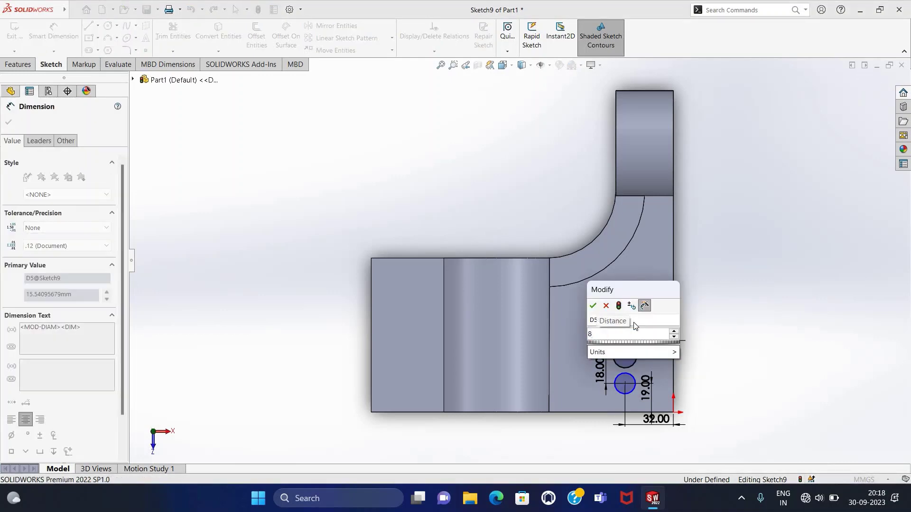
{"action": "key", "text": "BackSpace"}
{"action": "type", "text": "10"}
{"action": "key", "text": "Return"}
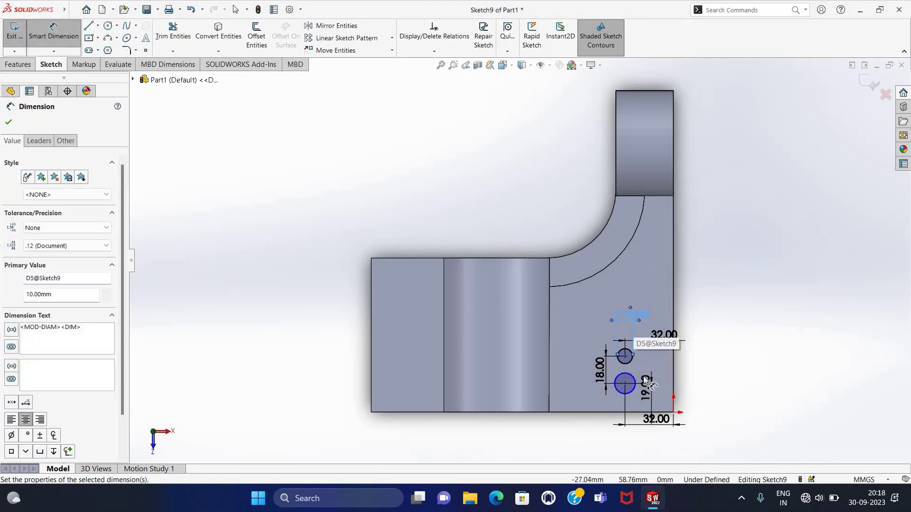
{"action": "left_click", "coordinate": [635, 382]}
{"action": "left_click", "coordinate": [653, 365]}
{"action": "key", "text": "Return"}
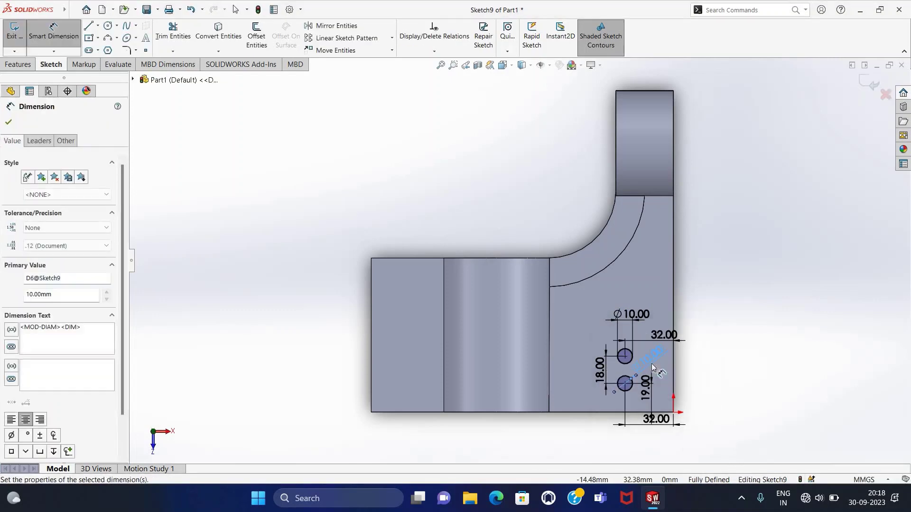
{"action": "left_click", "coordinate": [730, 422]}
{"action": "key", "text": "Escape"}
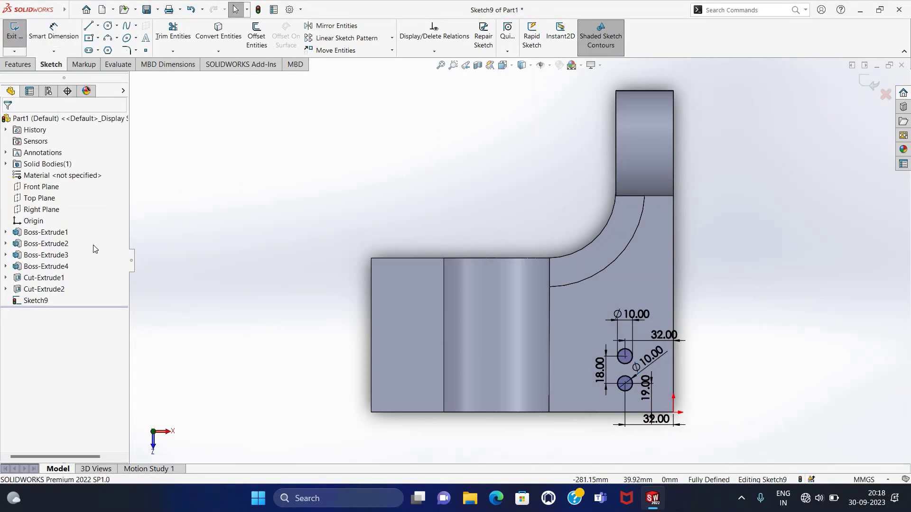
- Draw two circles, one above the other, on the left side of the base
{"action": "left_click", "coordinate": [107, 26]}
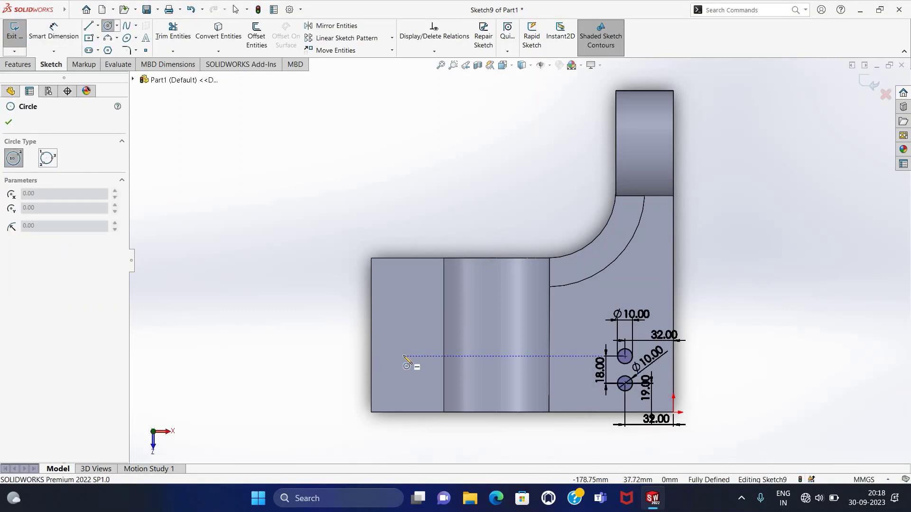
{"action": "left_click", "coordinate": [403, 356]}
{"action": "left_click", "coordinate": [413, 367]}
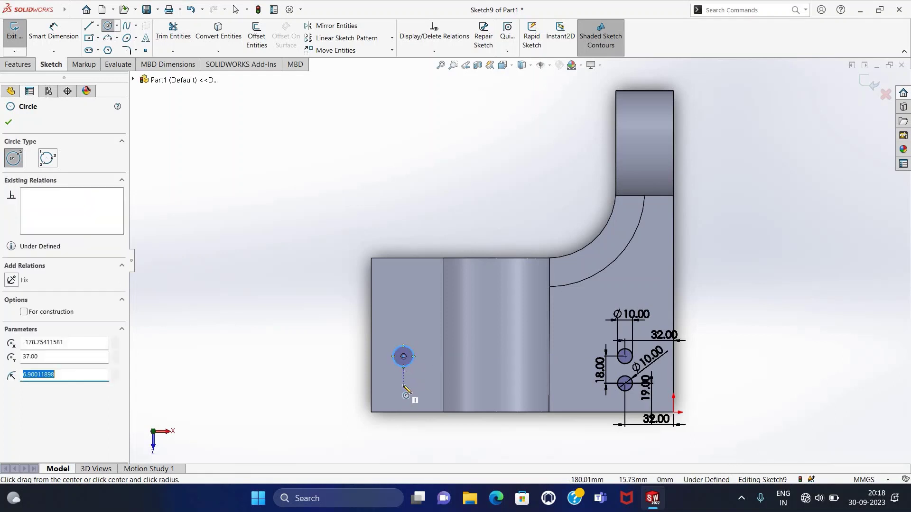
{"action": "left_click", "coordinate": [403, 383]}
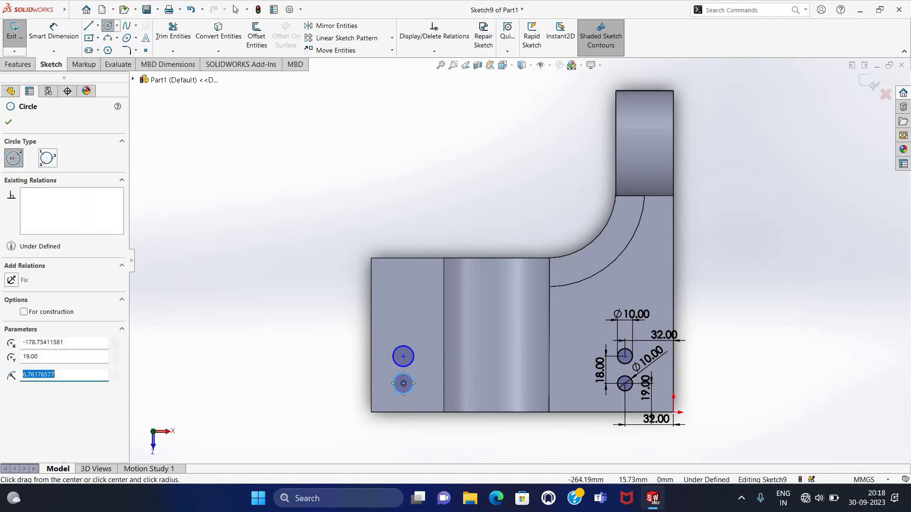
{"action": "key", "text": "Escape"}
{"action": "right_click_drag", "start_coordinate": [318, 289], "coordinate": [318, 260]}
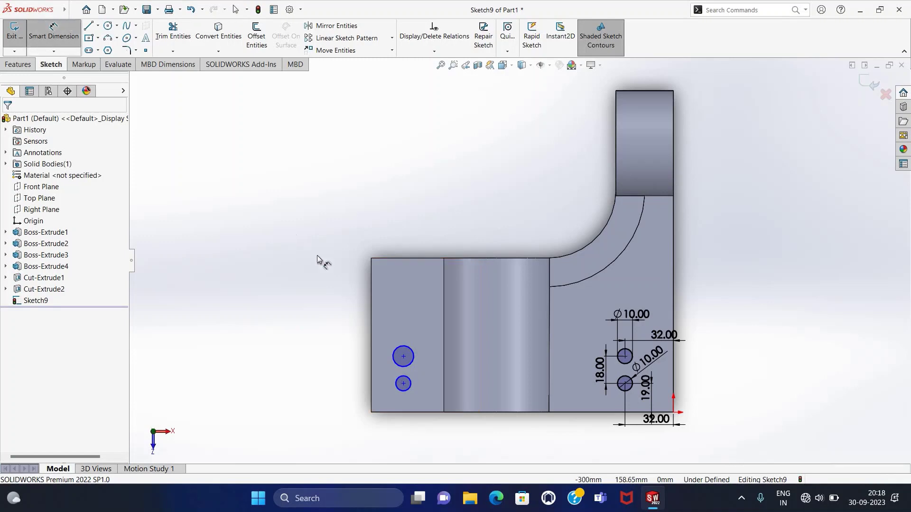
- Set the upper left circle's diameter to 10 mm
{"action": "left_click", "coordinate": [402, 351]}
{"action": "left_click", "coordinate": [390, 329]}
{"action": "type", "text": "5"}
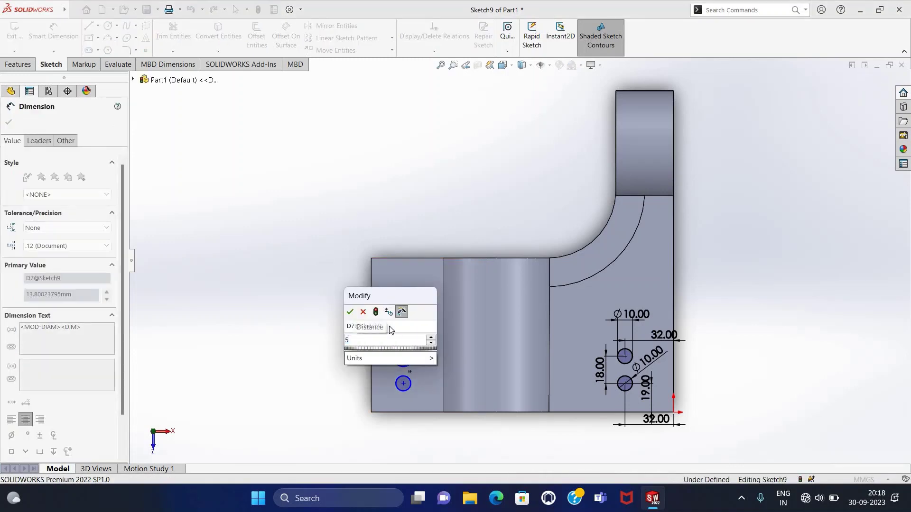
{"action": "key", "text": "BackSpace"}
{"action": "type", "text": "10"}
{"action": "key", "text": "Return"}
{"action": "key", "text": "Escape"}
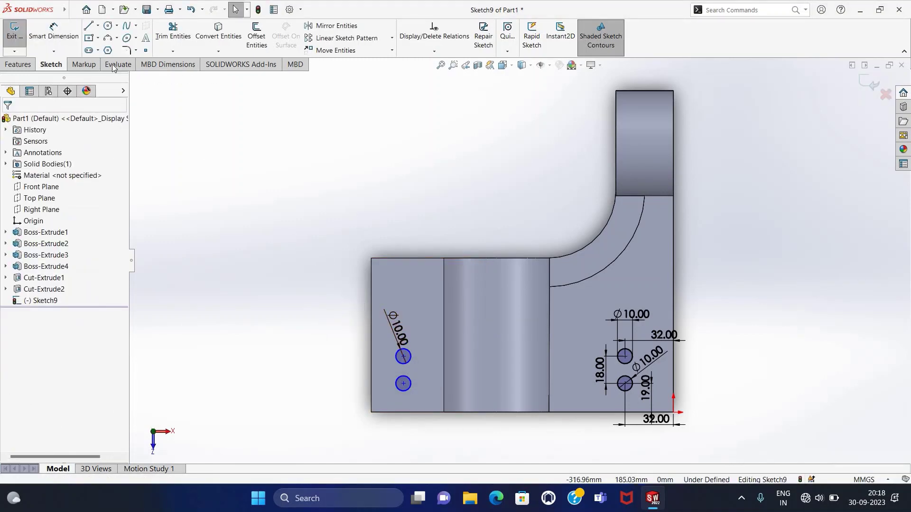
- Locate both left circles 19 mm from the left edge and exit the sketch
{"action": "left_click", "coordinate": [66, 31]}
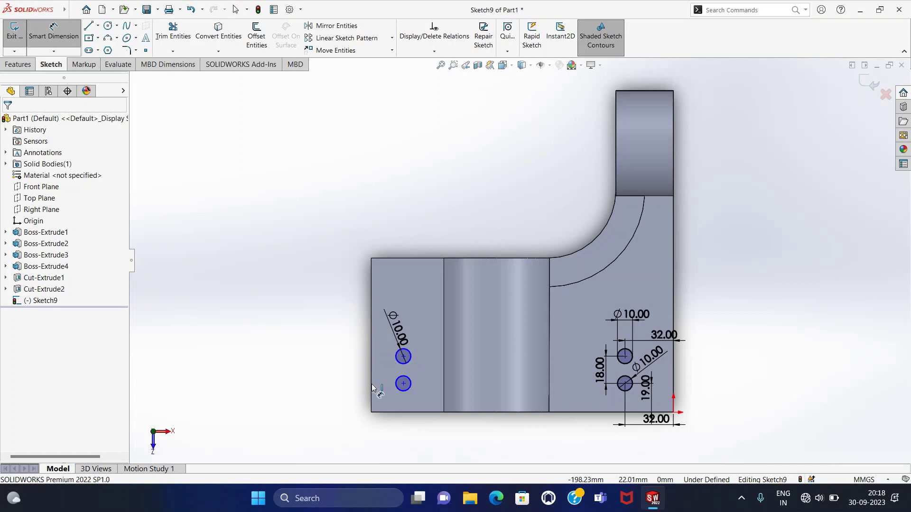
{"action": "left_click", "coordinate": [401, 400]}
{"action": "left_click", "coordinate": [390, 420]}
{"action": "type", "text": "19"}
{"action": "key", "text": "Return"}
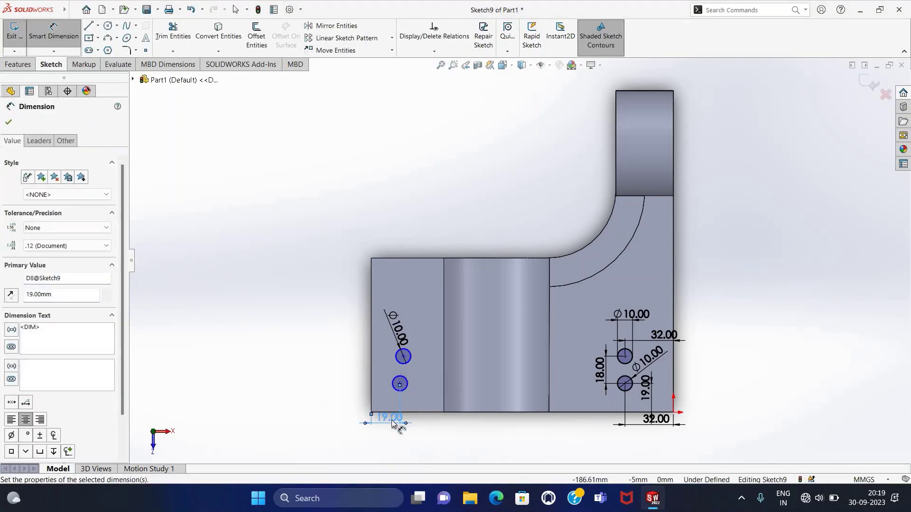
{"action": "left_click", "coordinate": [372, 358]}
{"action": "left_click", "coordinate": [403, 356]}
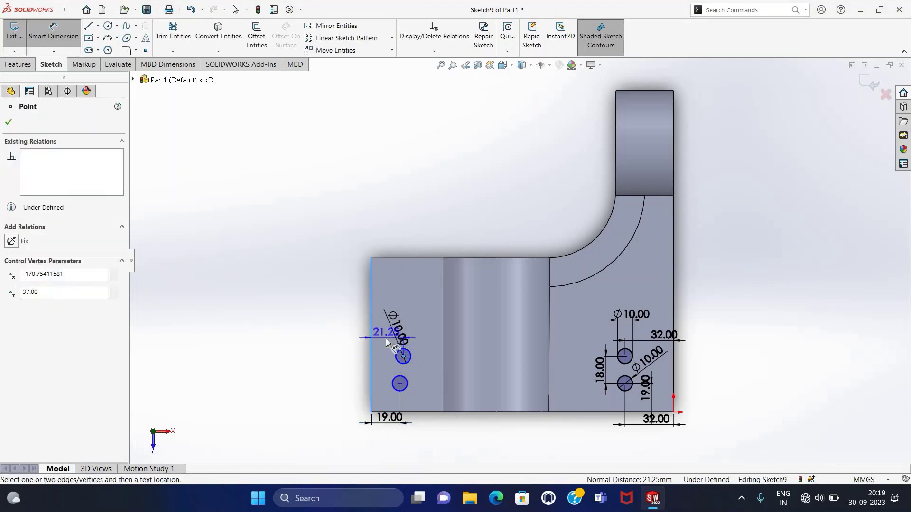
{"action": "left_click", "coordinate": [387, 341]}
{"action": "type", "text": "19mm"}
{"action": "key", "text": "Return"}
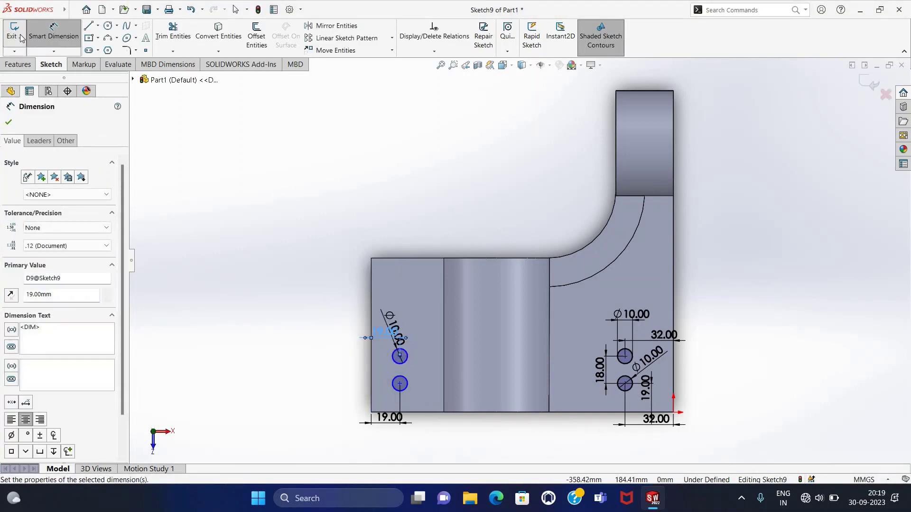
{"action": "left_click", "coordinate": [22, 38]}
- Extrude-cut the four Ø10 hole profiles through the base and orbit to view them
{"action": "left_click", "coordinate": [163, 36]}
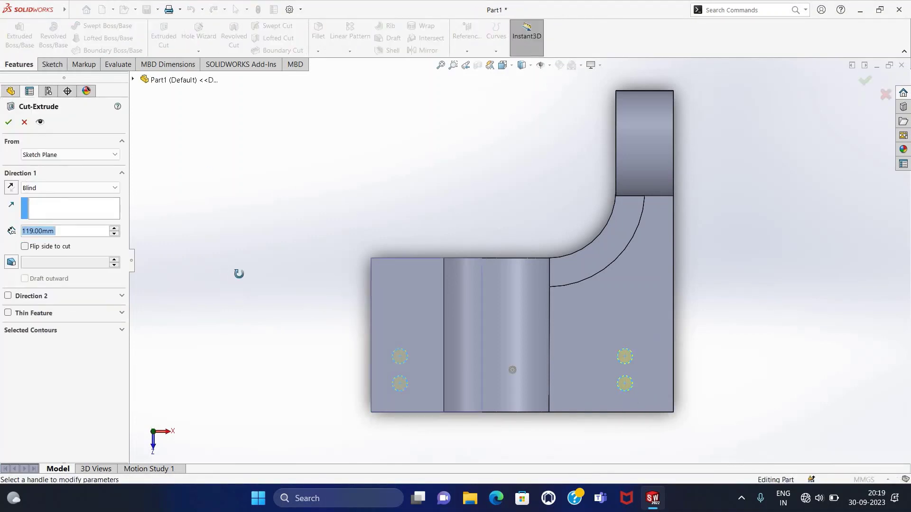
{"action": "left_click", "coordinate": [9, 122]}
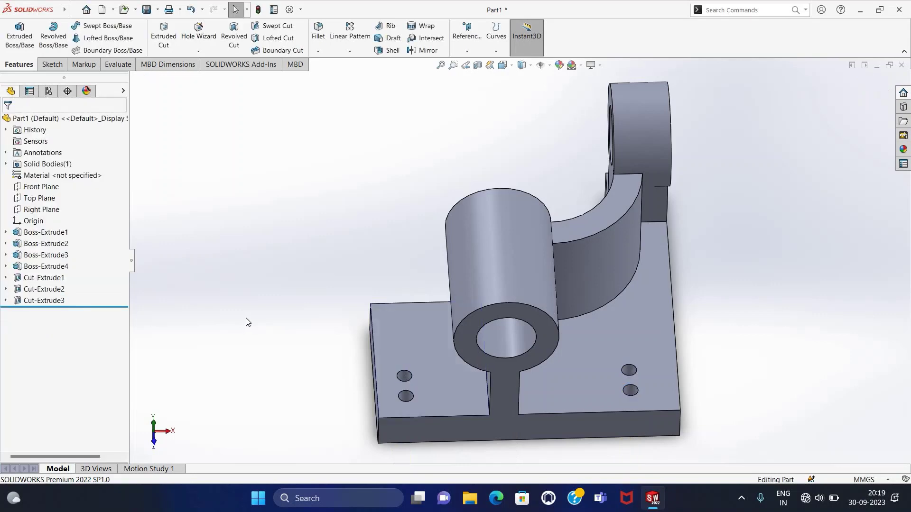
{"action": "mouse_move", "coordinate": [244, 320]}
{"action": "middle_mouse_down"}
{"action": "mouse_move", "coordinate": [202, 323]}
{"action": "mouse_move", "coordinate": [195, 309]}
{"action": "mouse_move", "coordinate": [217, 329]}
{"action": "mouse_move", "coordinate": [357, 386]}
{"action": "mouse_move", "coordinate": [475, 510]}
{"action": "mouse_move", "coordinate": [380, 465]}
{"action": "mouse_move", "coordinate": [337, 428]}
{"action": "mouse_move", "coordinate": [335, 444]}
{"action": "mouse_move", "coordinate": [291, 396]}
{"action": "mouse_move", "coordinate": [262, 401]}
{"action": "mouse_move", "coordinate": [287, 424]}
{"action": "middle_mouse_up"}
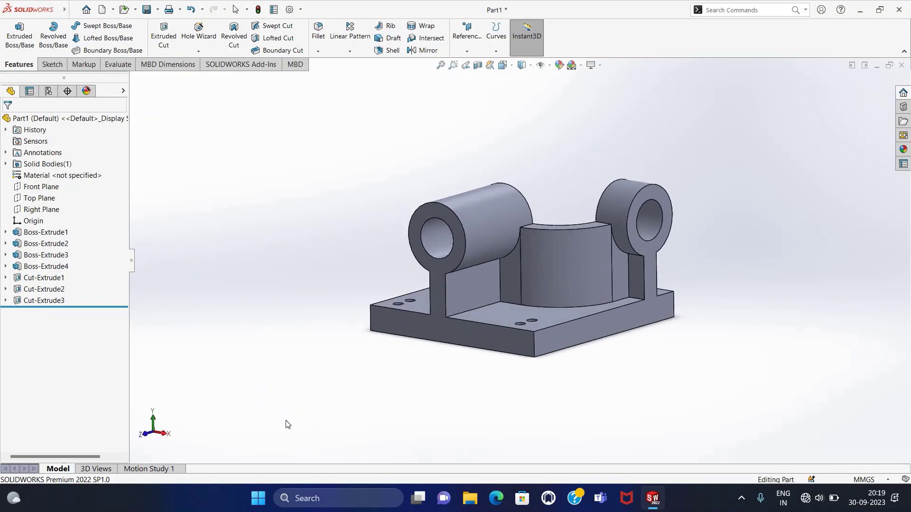